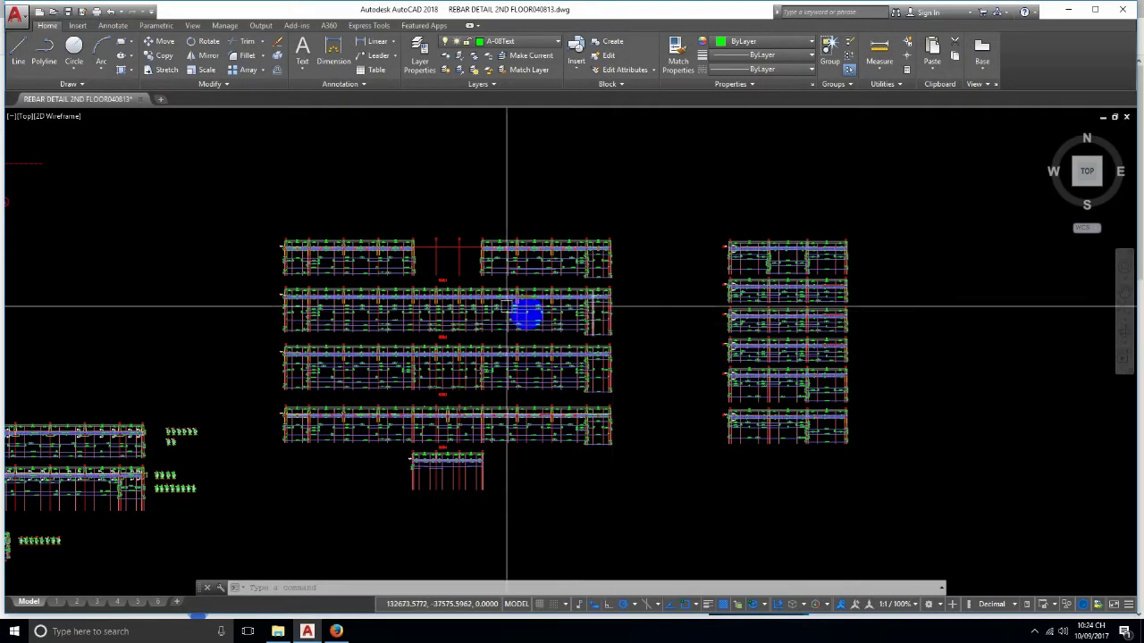
- Zoom onto the AXIS 1 and AXIS 3 rows and select the AXIS 1 label to inspect its layer and colour
scroll(442, 304, "up", 5)
middle_click_drag(429, 263, 683, 231)
left_click(706, 274)
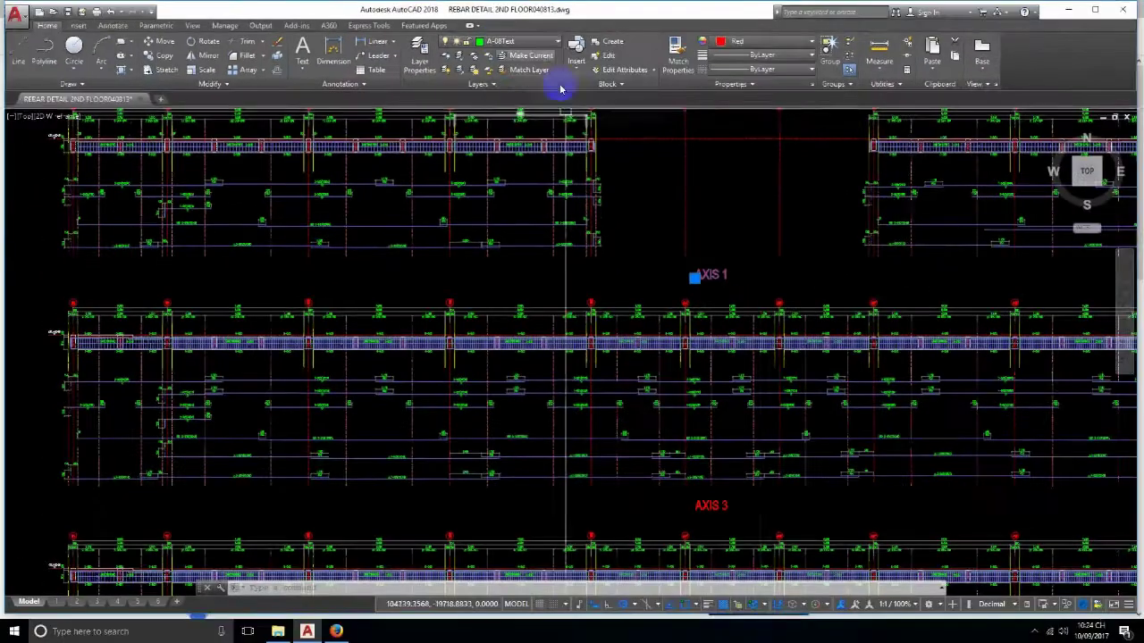
key("Escape")
scroll(582, 309, "up", 5)
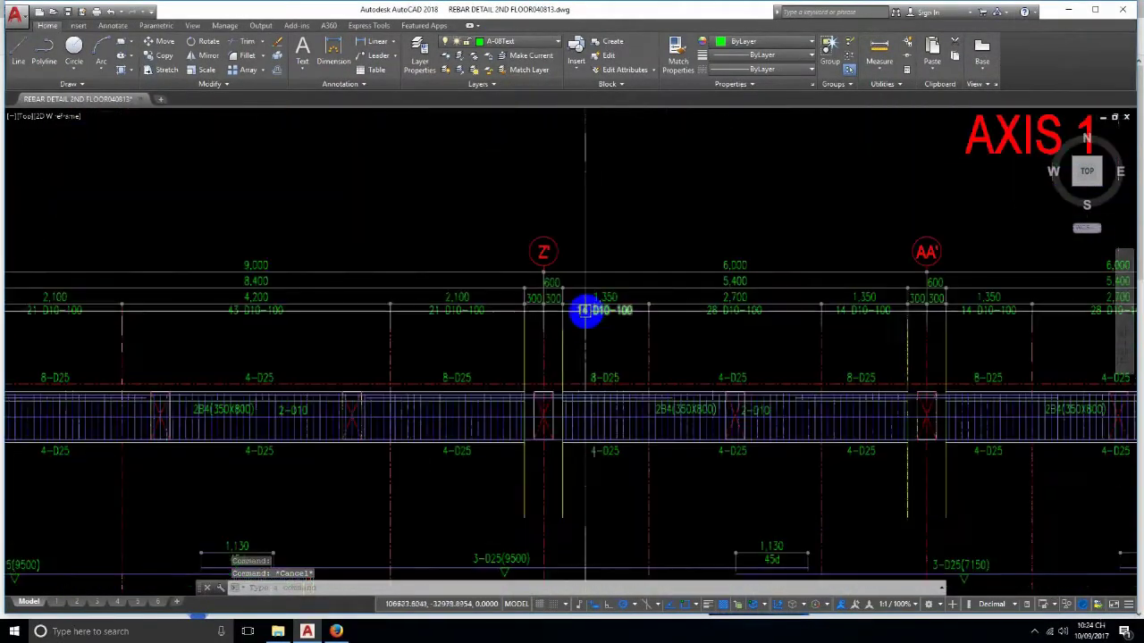
scroll(608, 312, "up", 3)
left_click(610, 311)
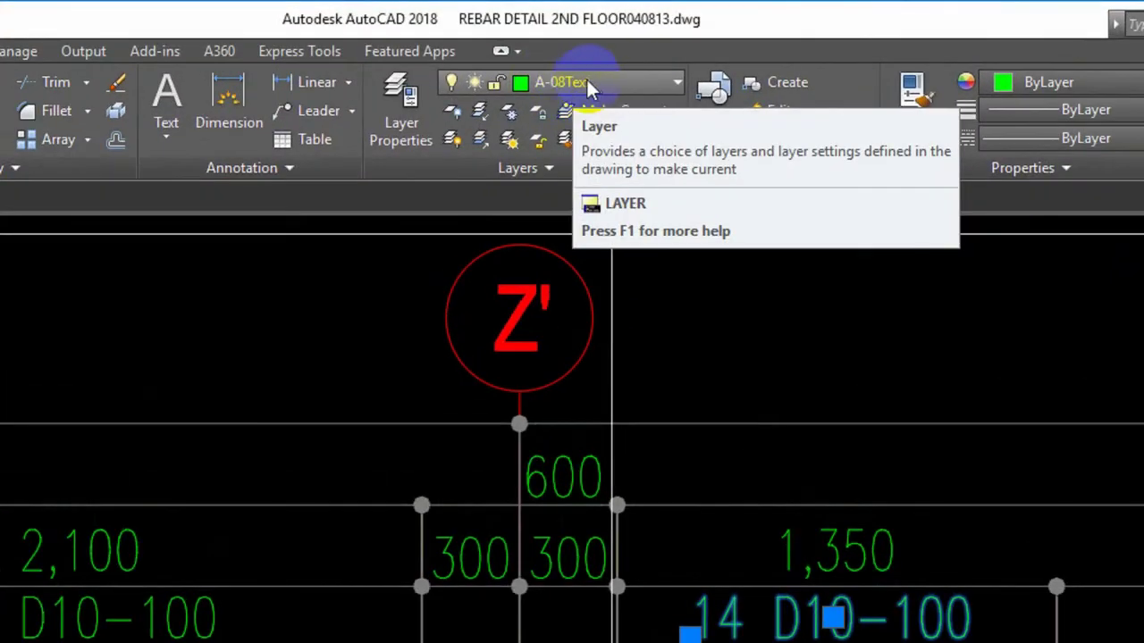
key("Escape")
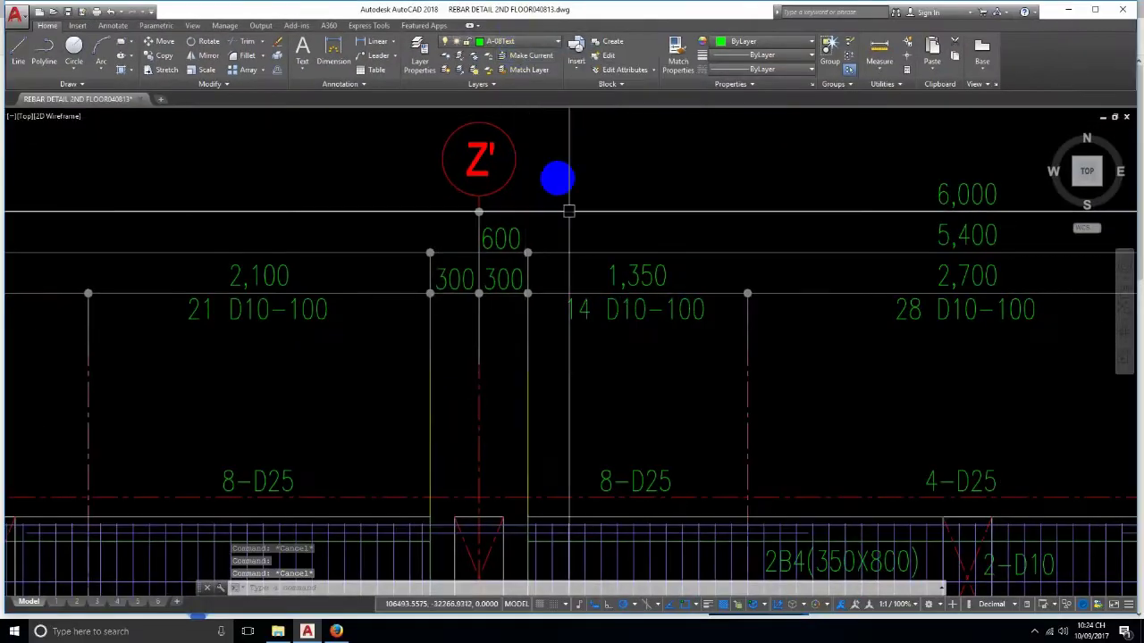
scroll(563, 224, "down", 5)
scroll(652, 282, "down", 1)
scroll(760, 268, "down", 3)
scroll(702, 295, "up", 5)
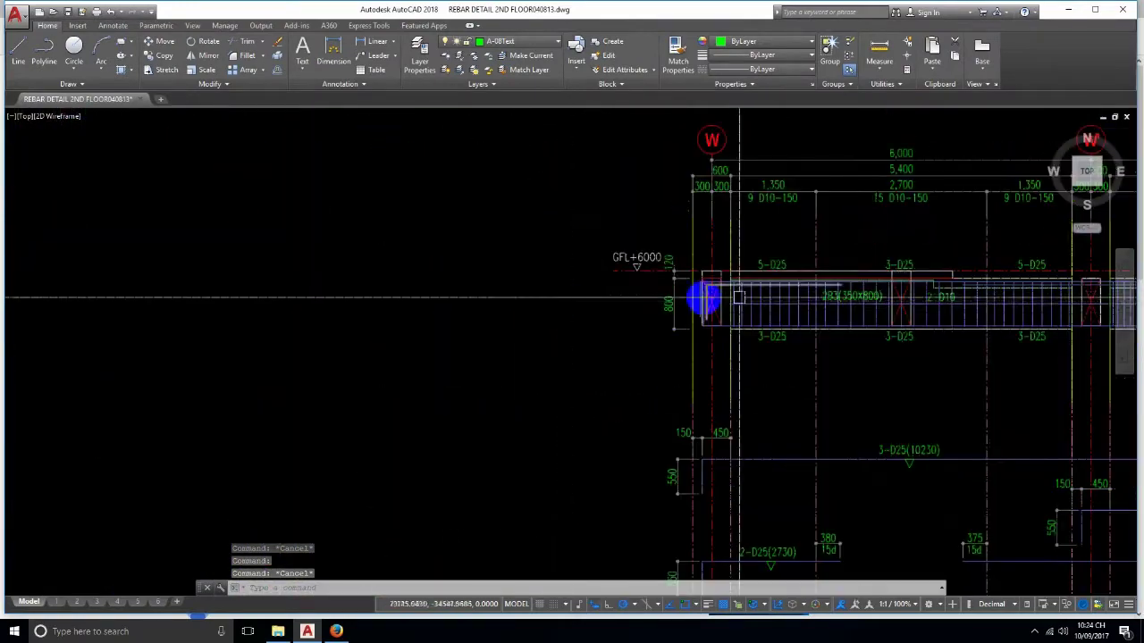
scroll(740, 298, "up", 3)
scroll(448, 209, "up", 1)
left_click(448, 209)
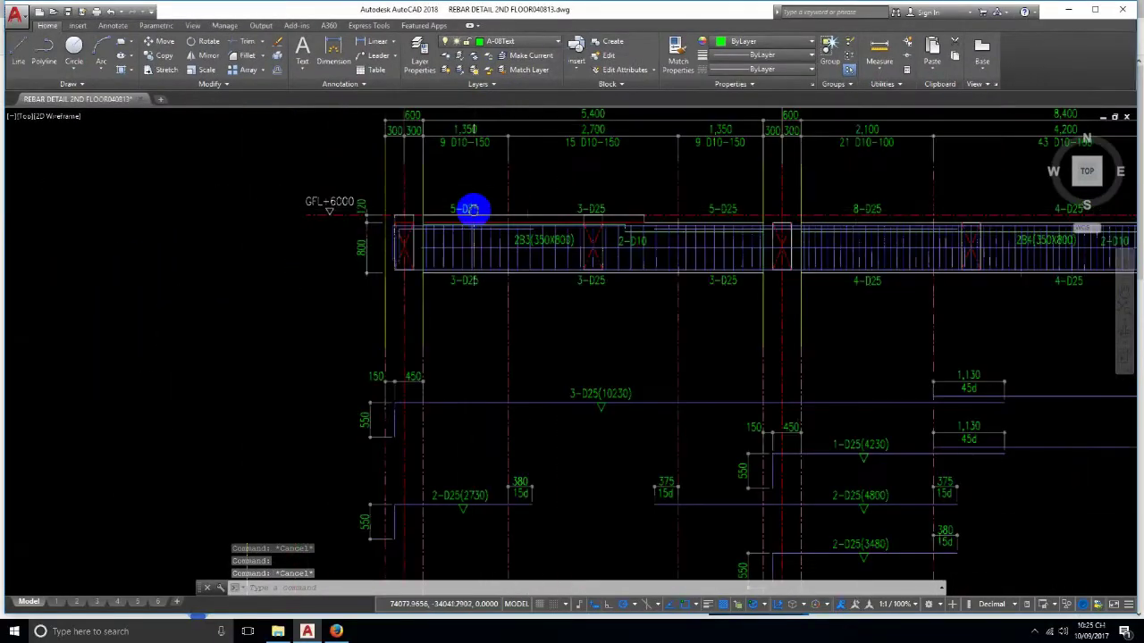
scroll(471, 209, "up", 4)
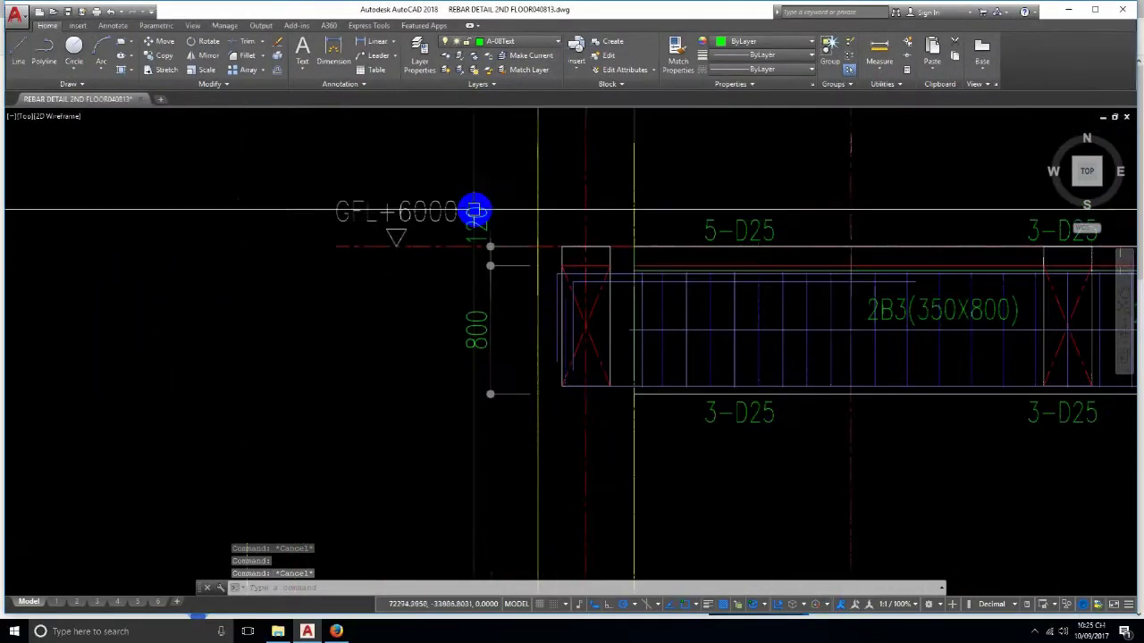
left_click(440, 207)
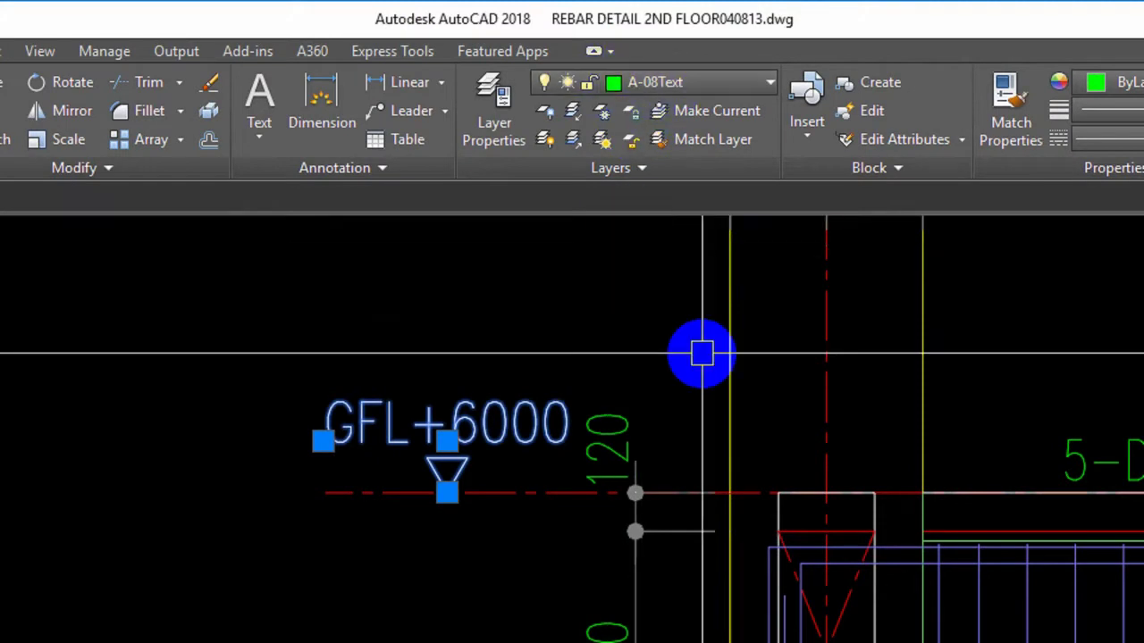
key("Escape")
scroll(701, 354, "down", 2)
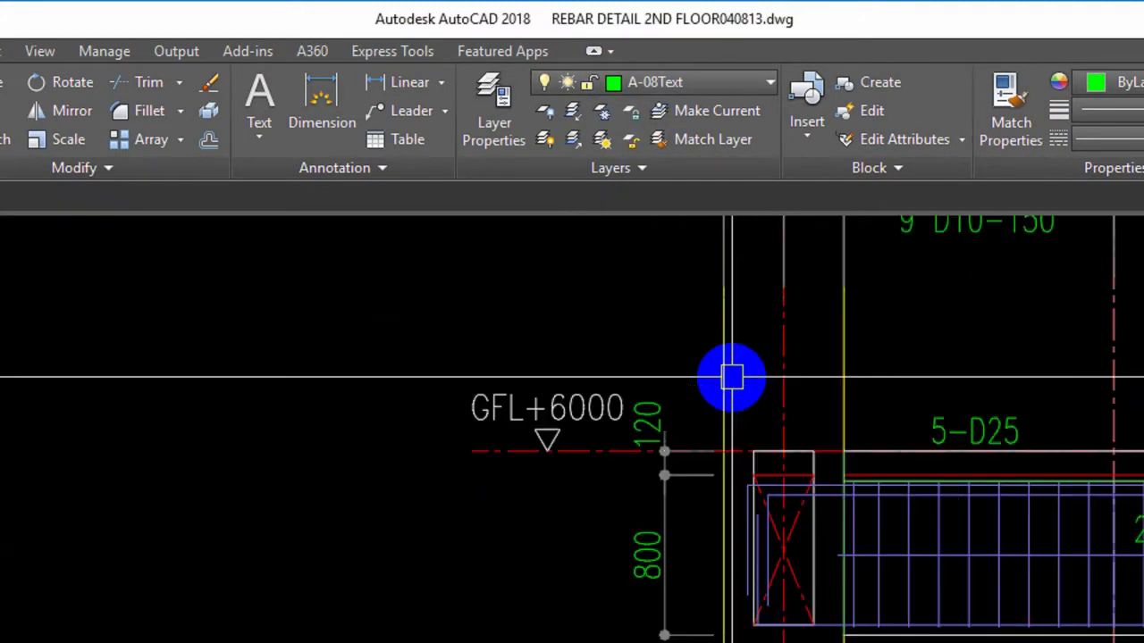
scroll(750, 324, "down", 3)
scroll(750, 323, "down", 2)
scroll(705, 277, "down", 2)
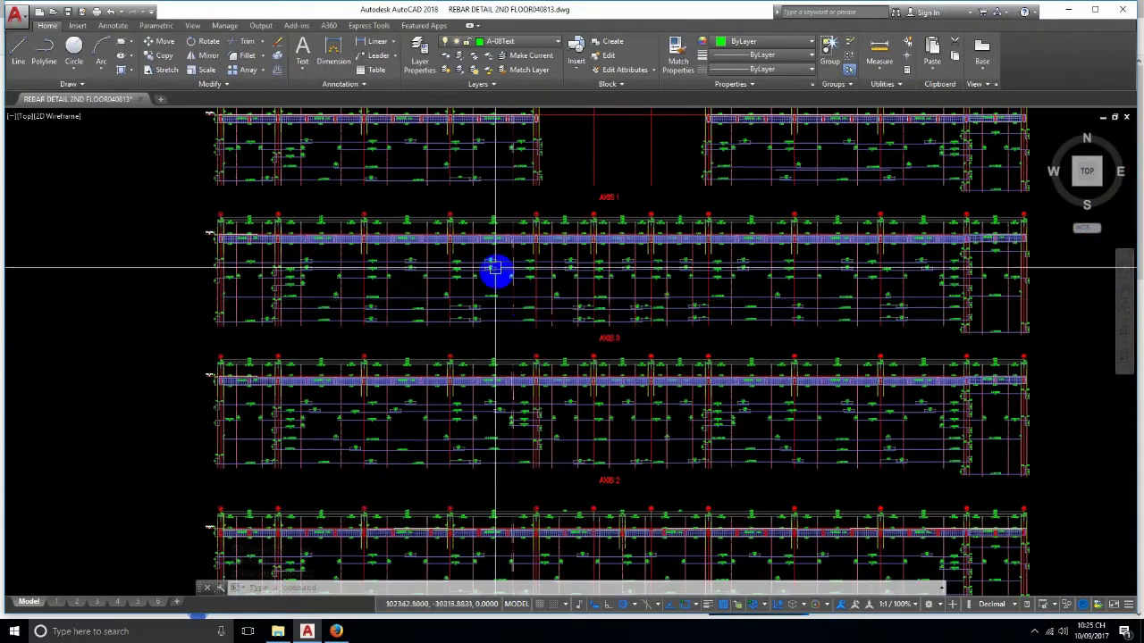
scroll(498, 268, "up", 2)
scroll(536, 321, "up", 2)
middle_click_drag(573, 361, 447, 257)
type("LAY")
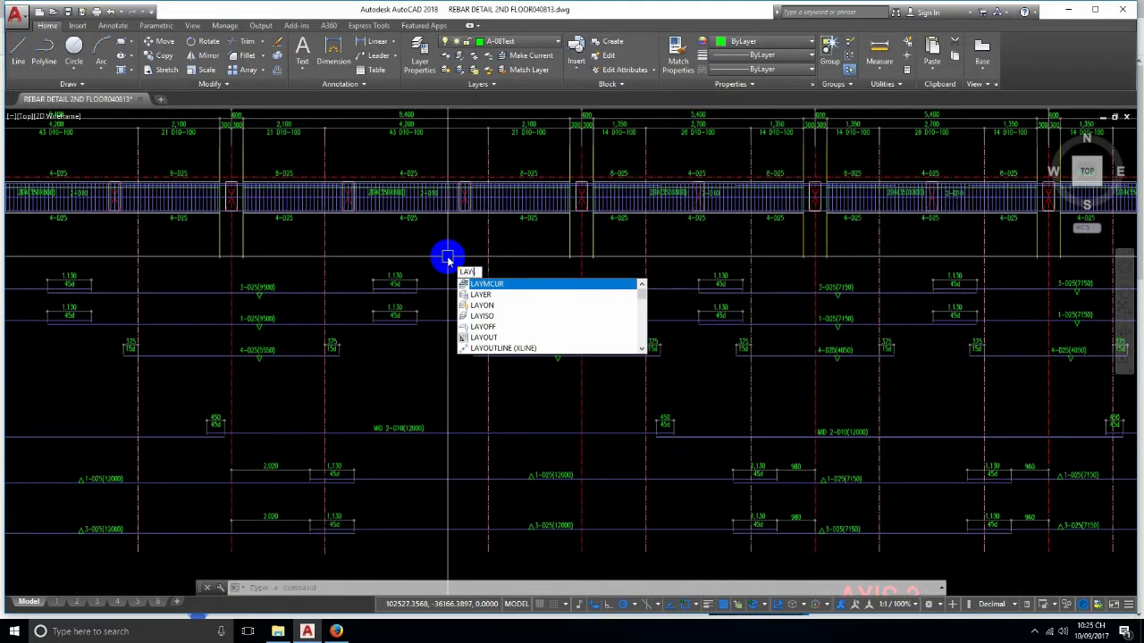
- Isolate the A-08Text layer with LAYISO by picking the 3-D25(9500) label
type("ISO")
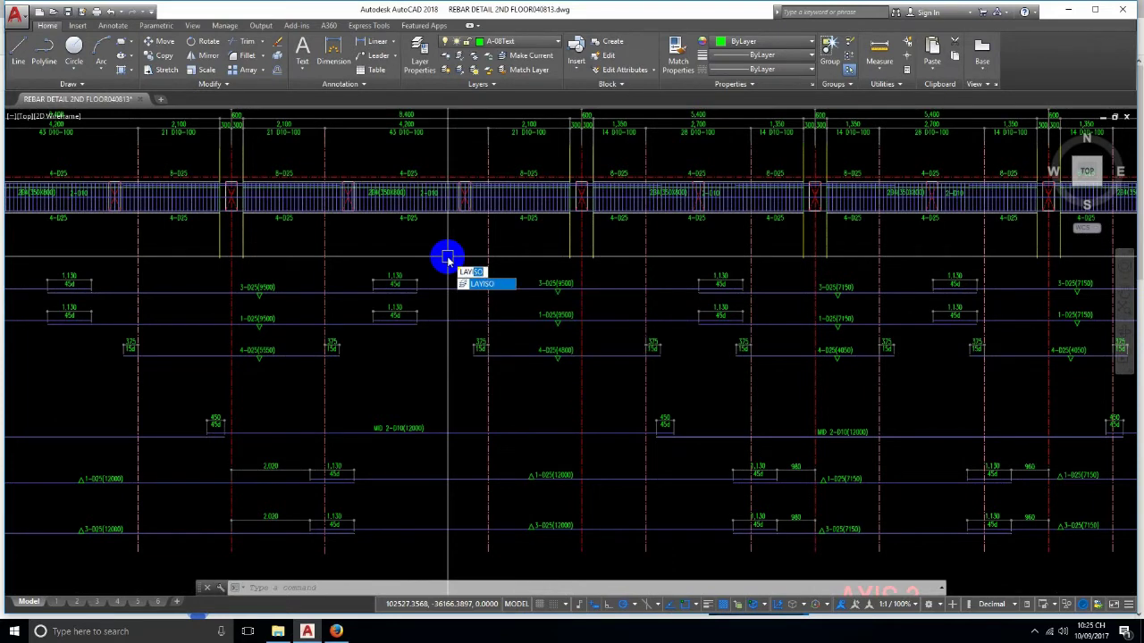
key("Return")
scroll(556, 284, "up", 4)
left_click(567, 291)
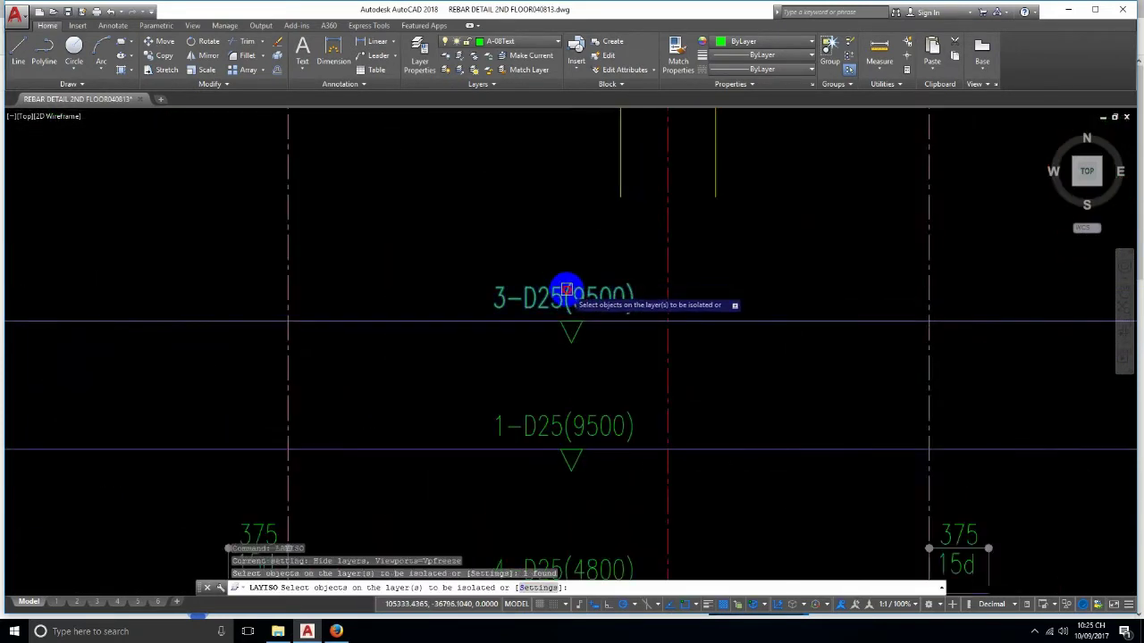
scroll(531, 302, "down", 5)
key("Return")
- Window-select the two groups of text labels, then clear the selection
scroll(530, 301, "down", 3)
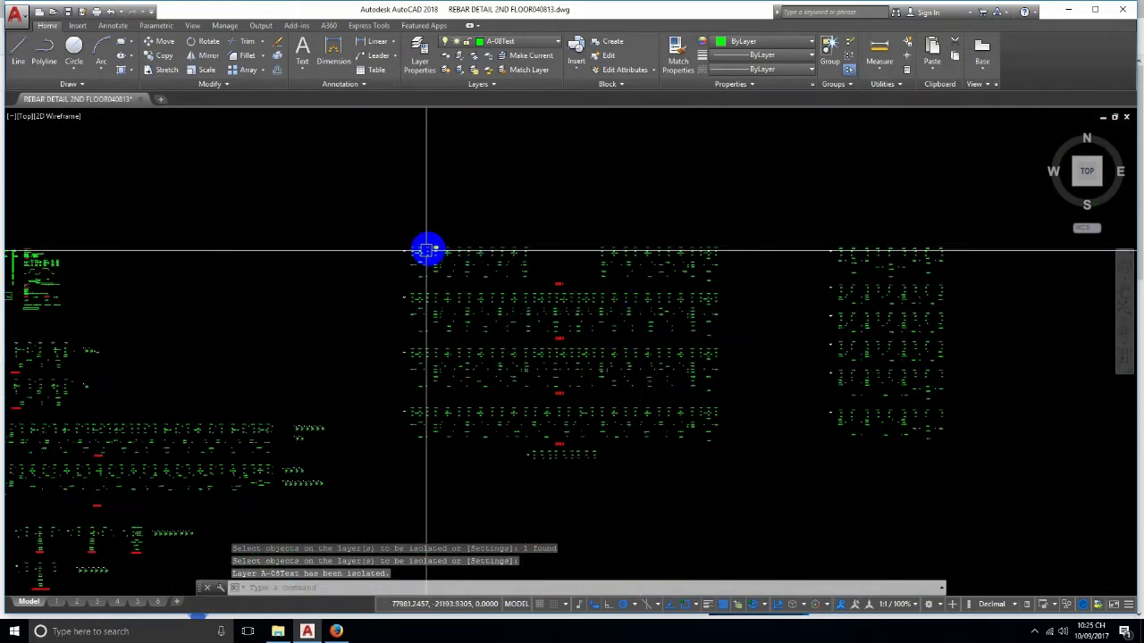
left_click(375, 215)
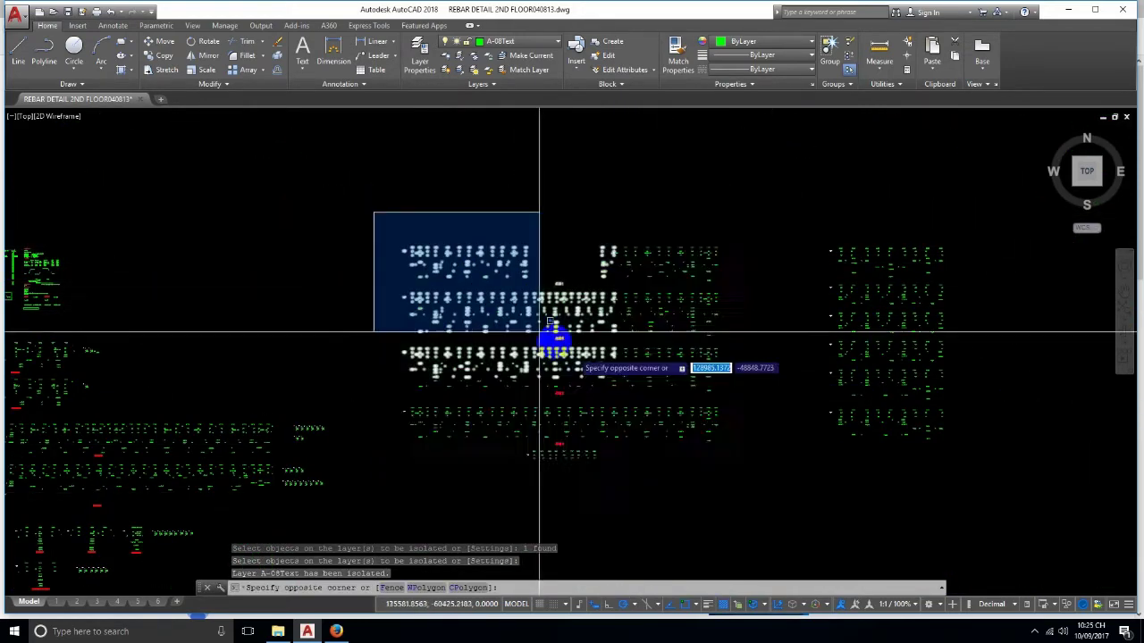
scroll(819, 452, "down", 2)
left_click(818, 451)
left_click(214, 227)
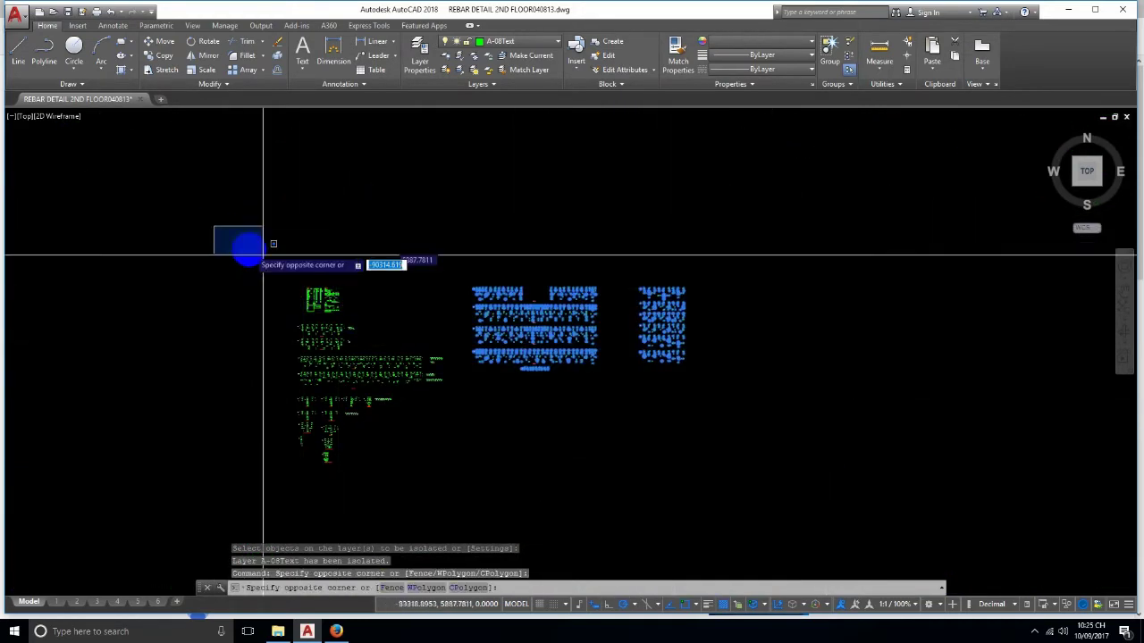
left_click(817, 489)
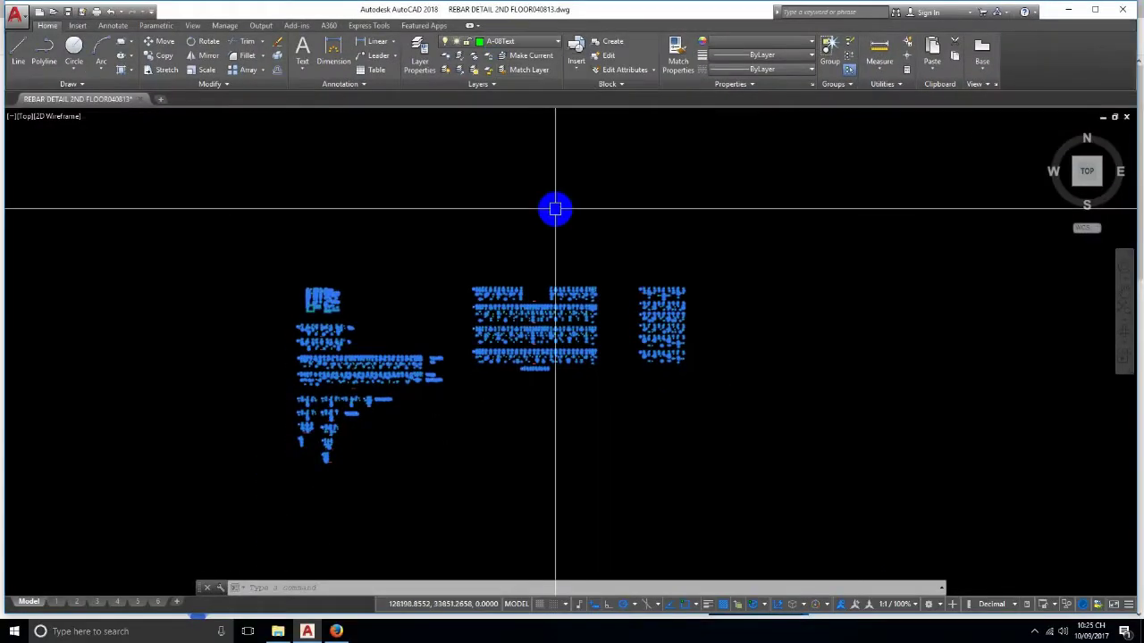
key("Escape")
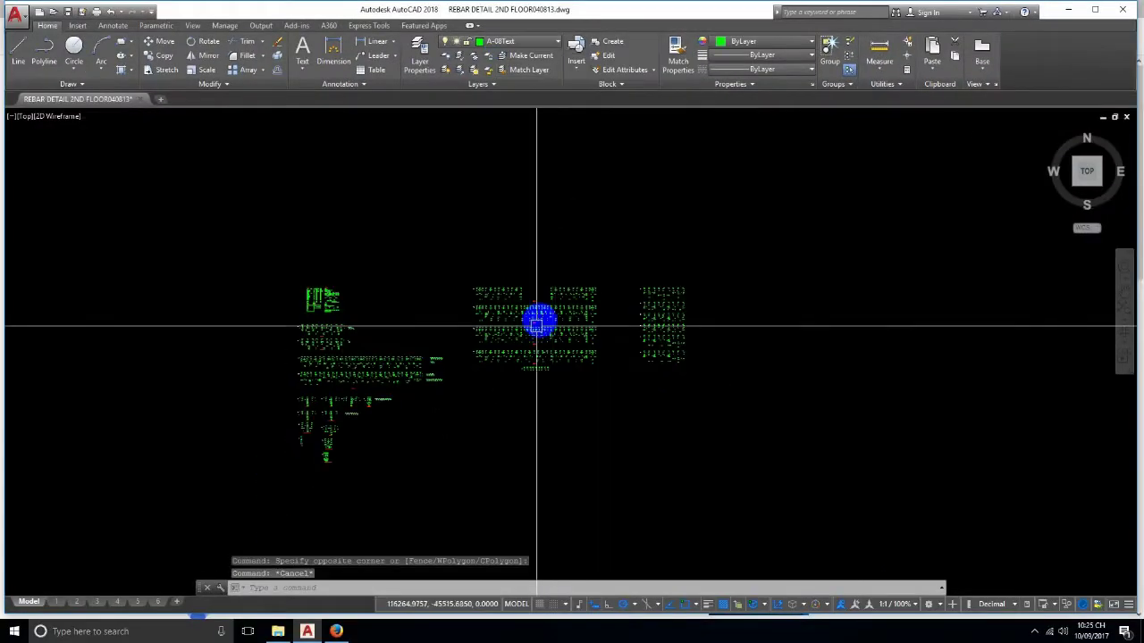
scroll(459, 307, "up", 5)
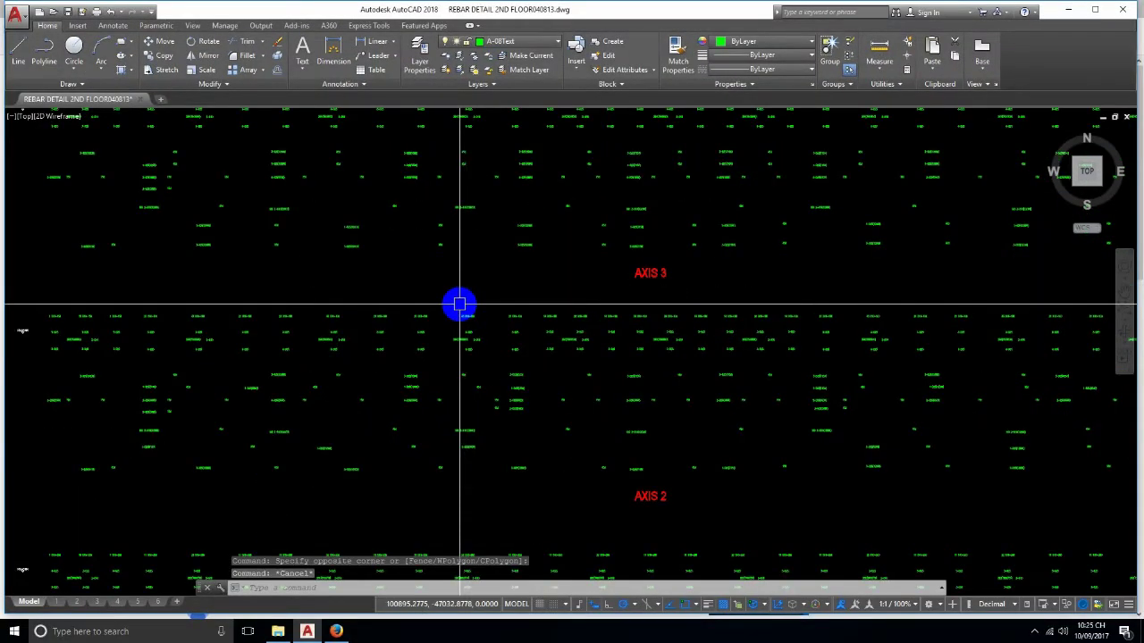
- Turn all layers back on with the LAYON command
type("y")
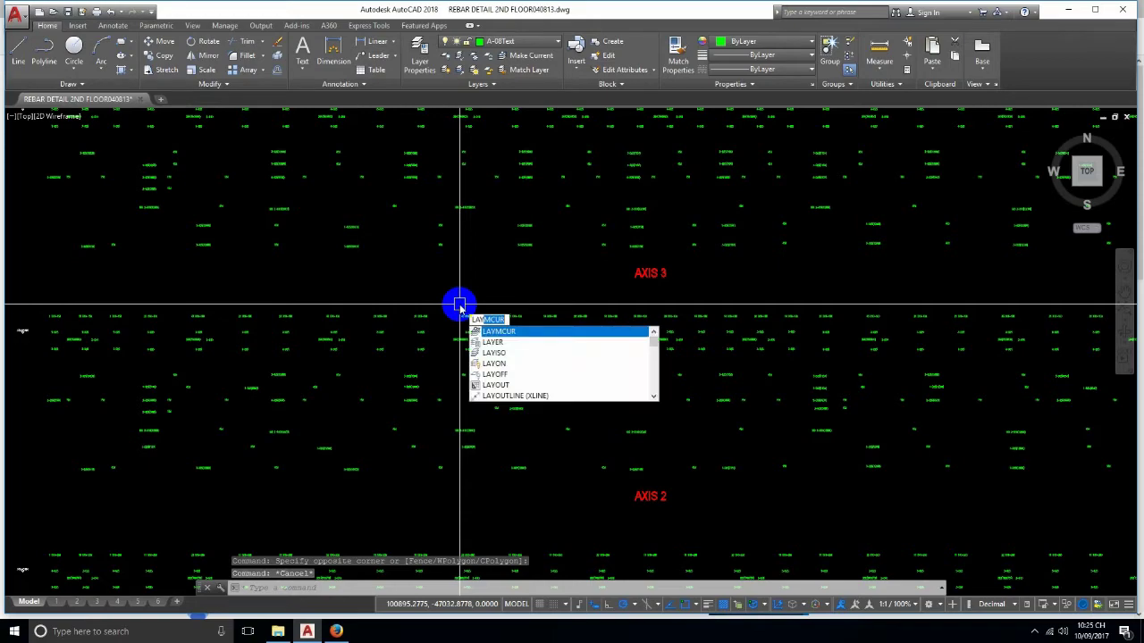
type("on")
key("Return")
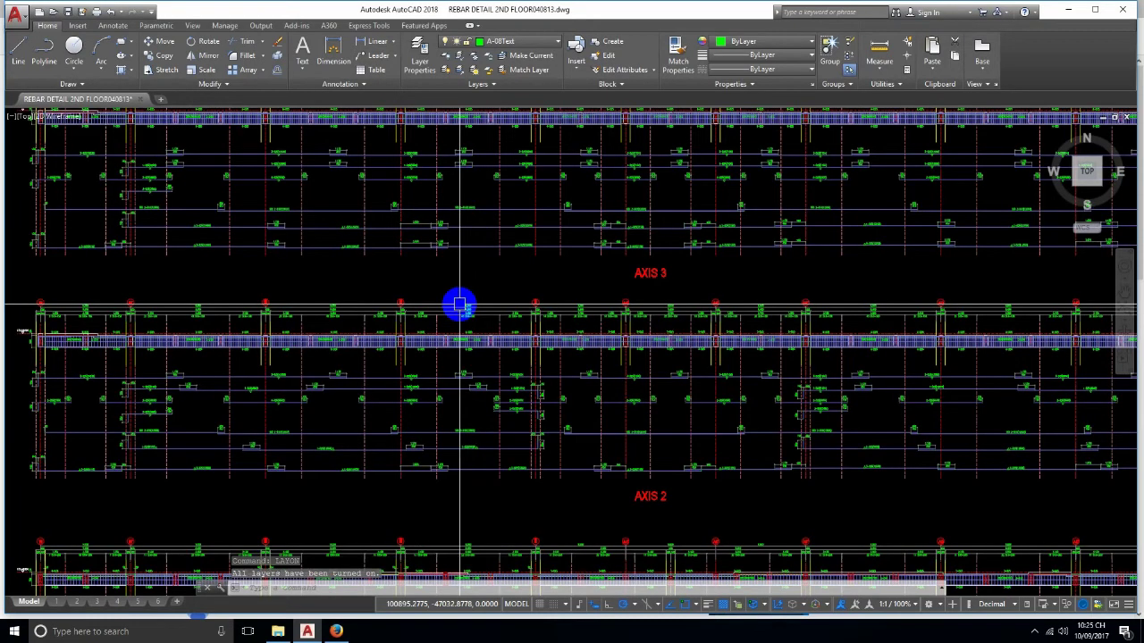
key("Escape")
- Zoom and pan across the AXIS 1, AXIS 2 and AXIS 3 rebar rows until they fill the view
scroll(460, 307, "down", 5)
scroll(501, 321, "up", 3)
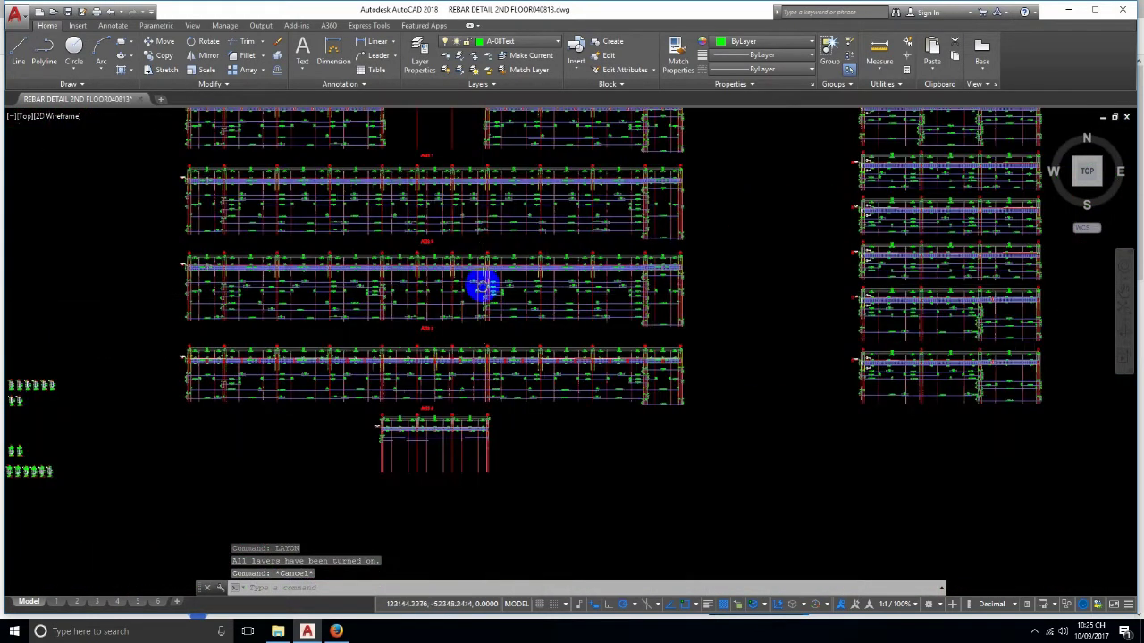
scroll(516, 335, "up", 3)
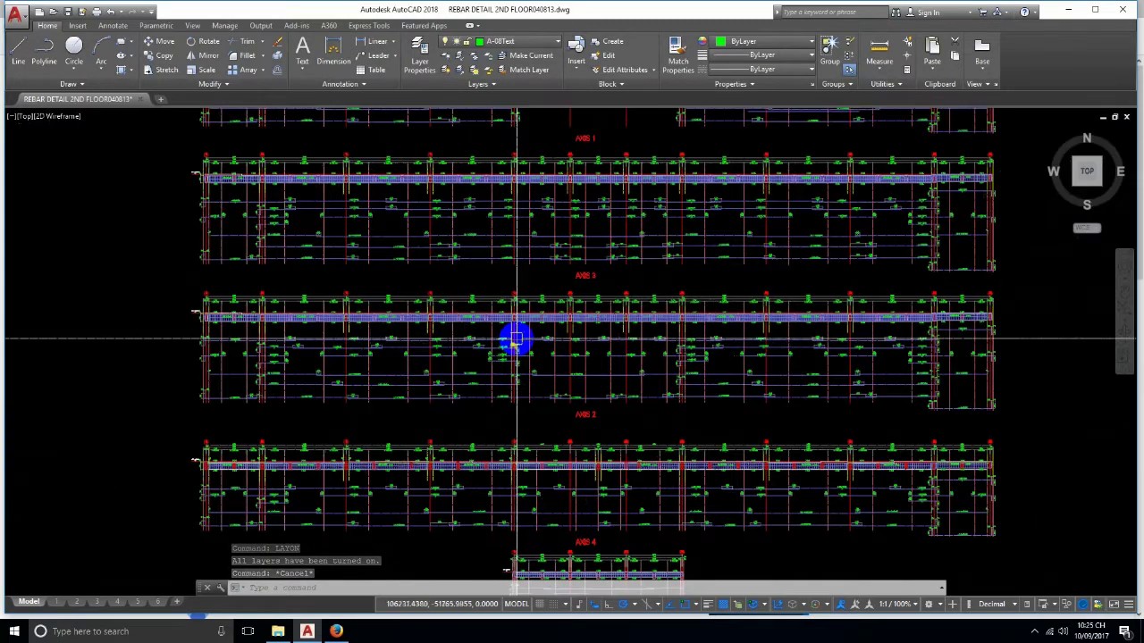
scroll(473, 320, "up", 4)
middle_click_drag(526, 373, 559, 316)
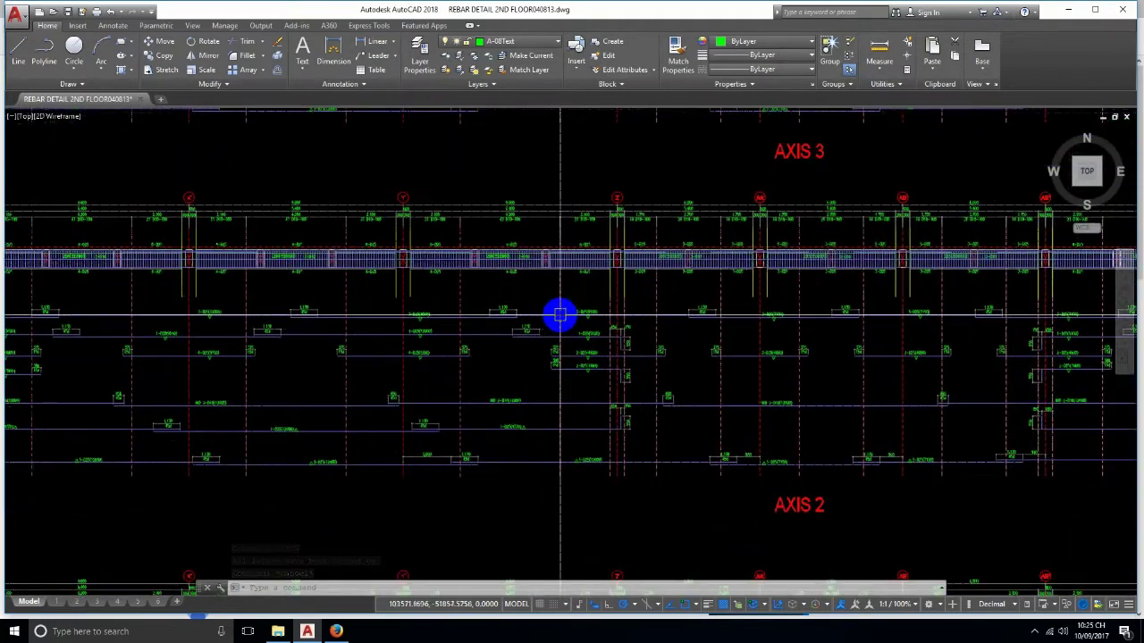
middle_click_drag(378, 352, 538, 296)
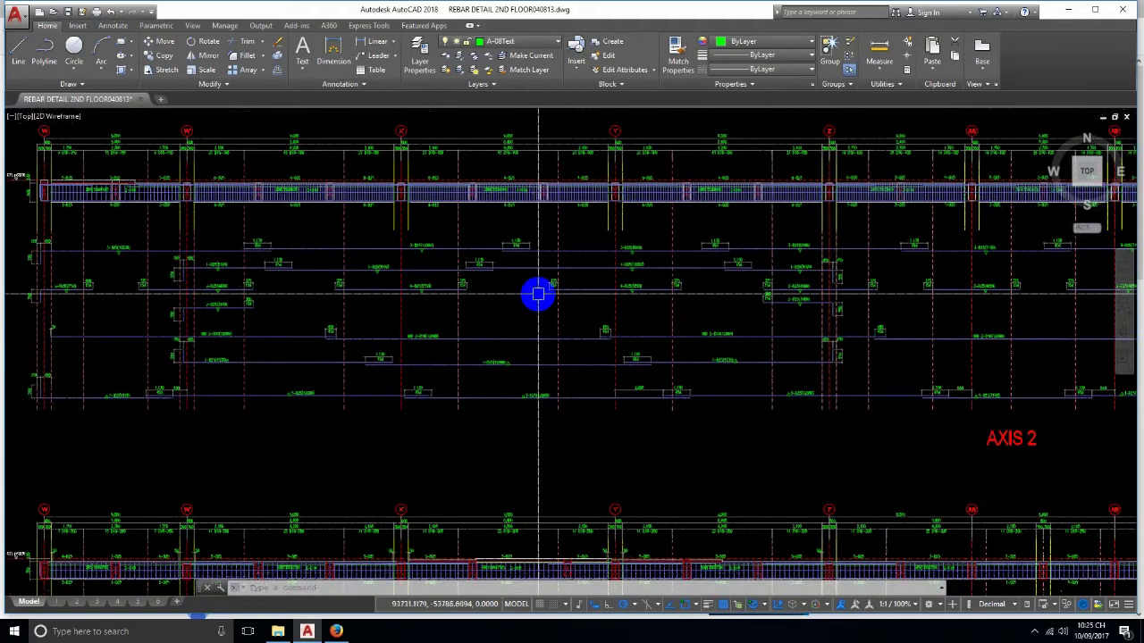
scroll(538, 295, "down", 5)
middle_click_drag(722, 383, 386, 360)
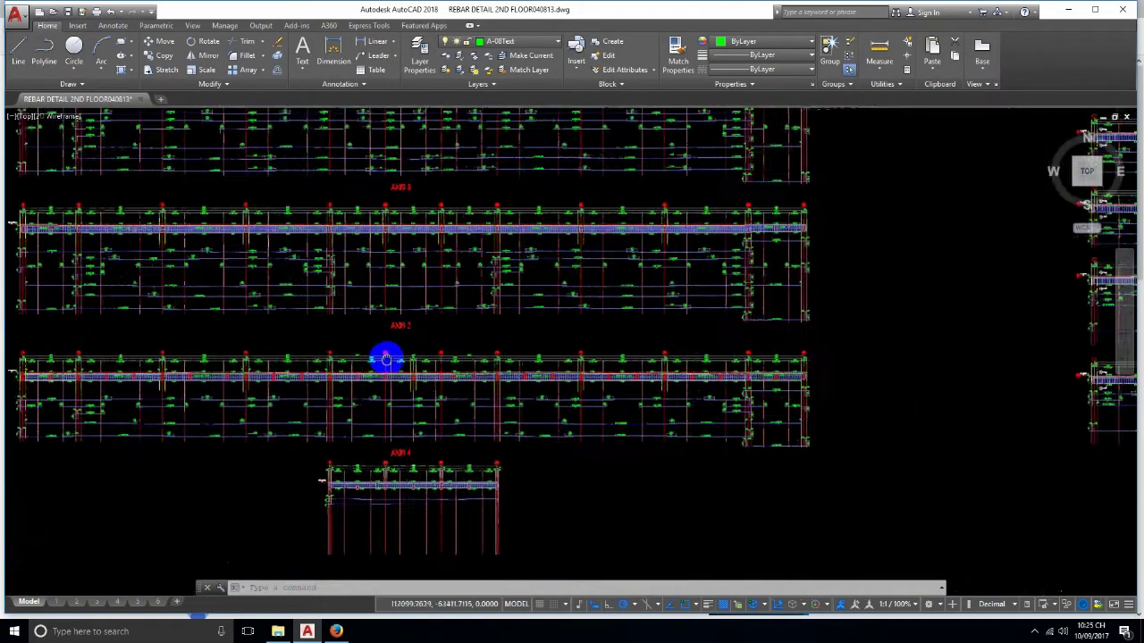
scroll(386, 359, "up", 5)
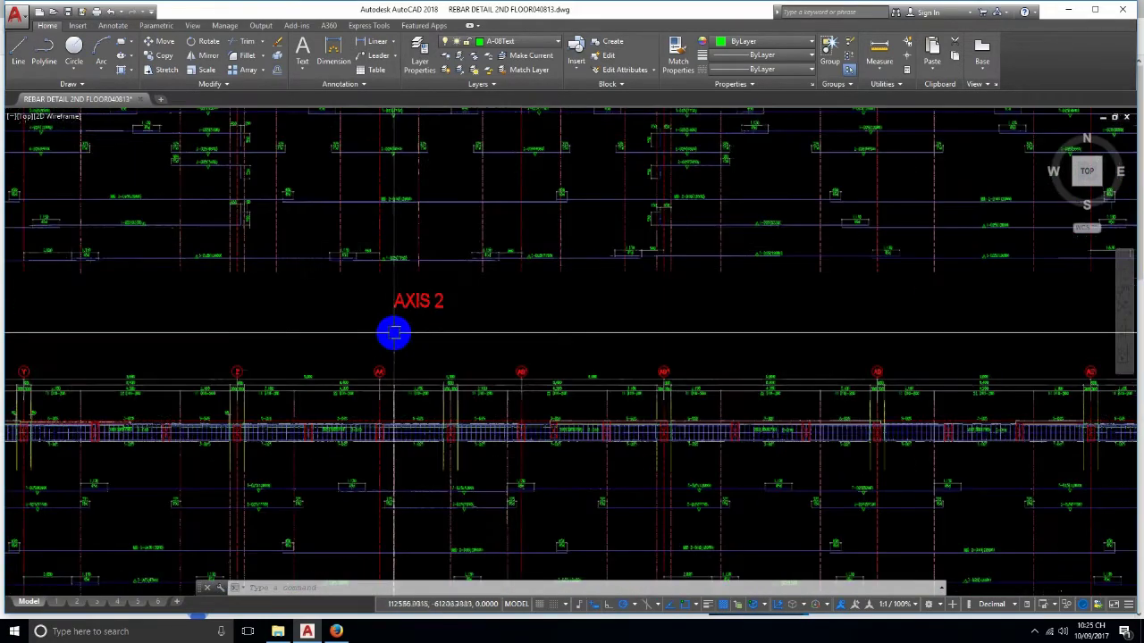
middle_click_drag(393, 332, 416, 356)
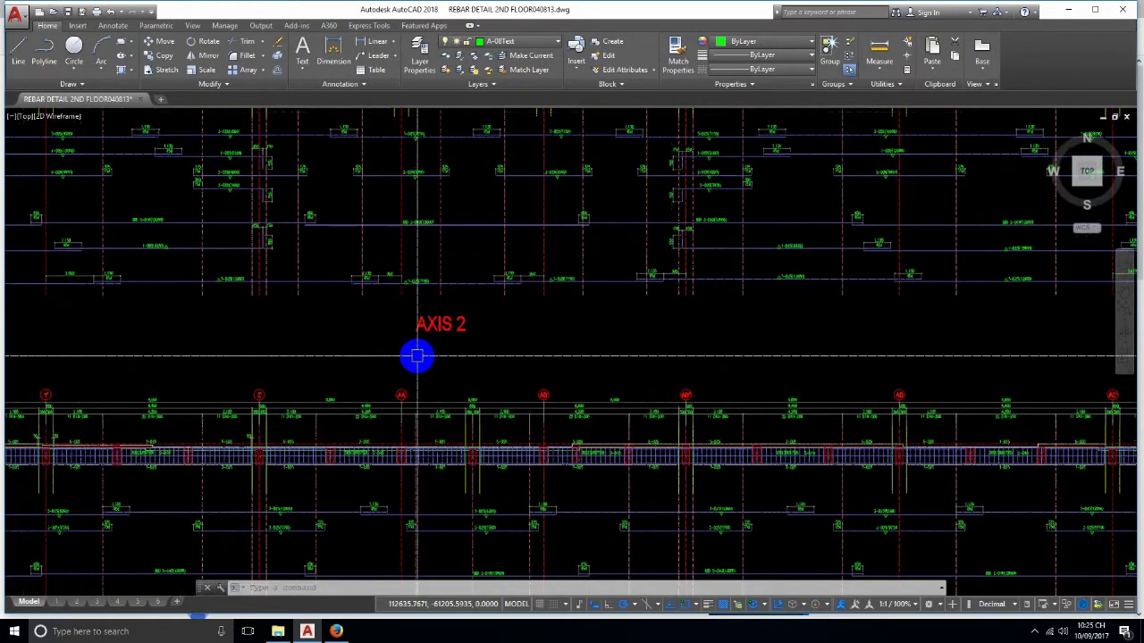
scroll(417, 356, "down", 8)
scroll(459, 375, "down", 3)
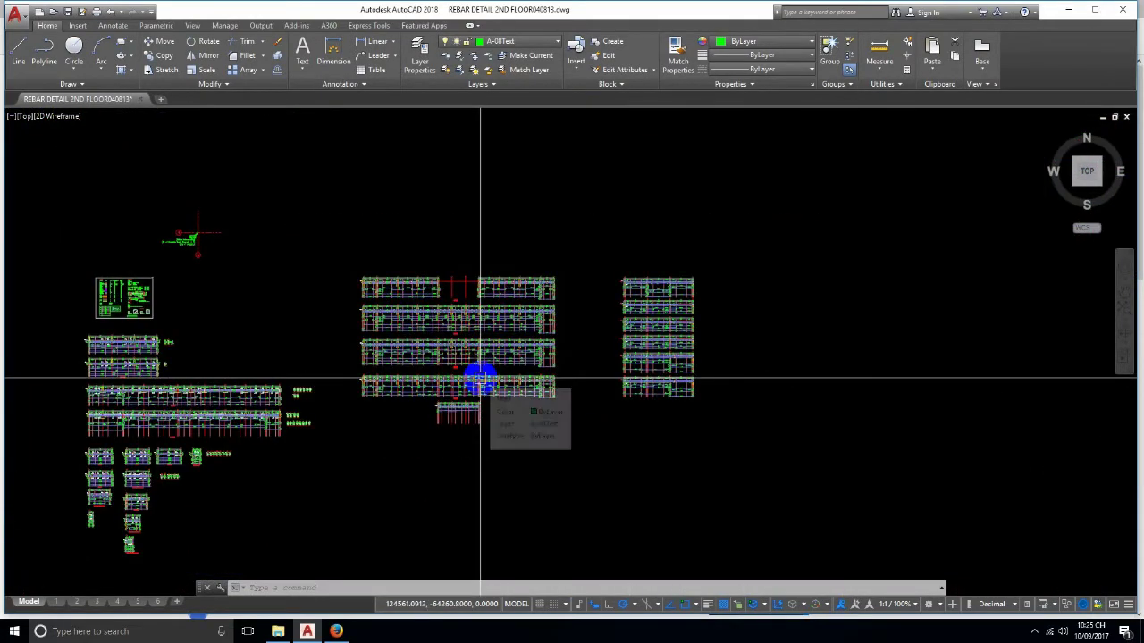
scroll(480, 378, "up", 4)
scroll(561, 407, "up", 1)
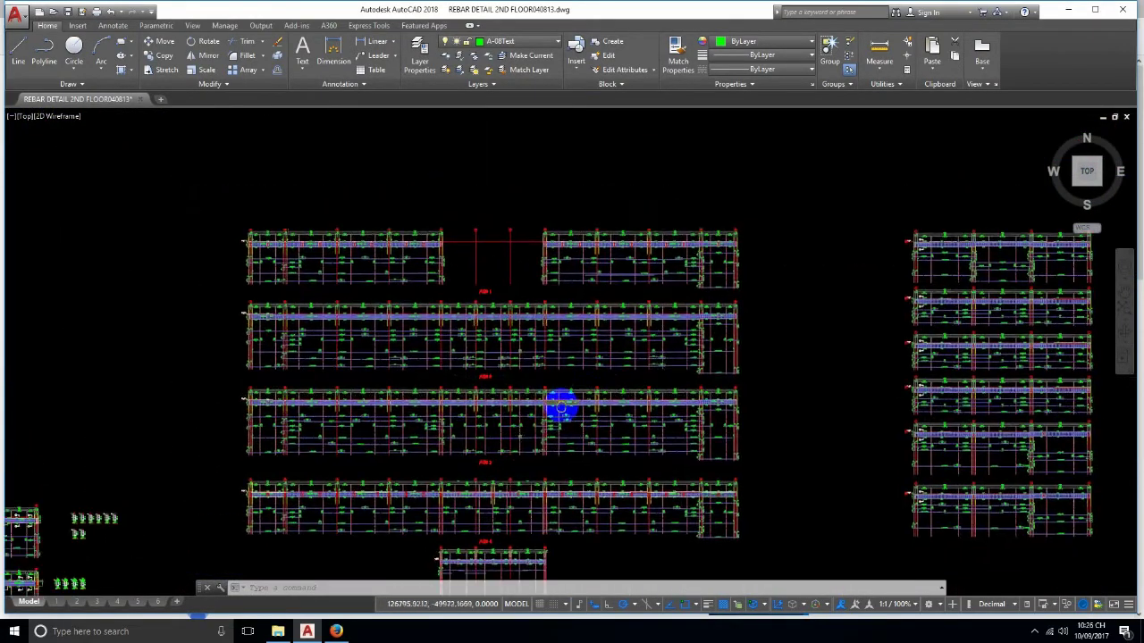
scroll(560, 406, "up", 1)
scroll(429, 388, "up", 1)
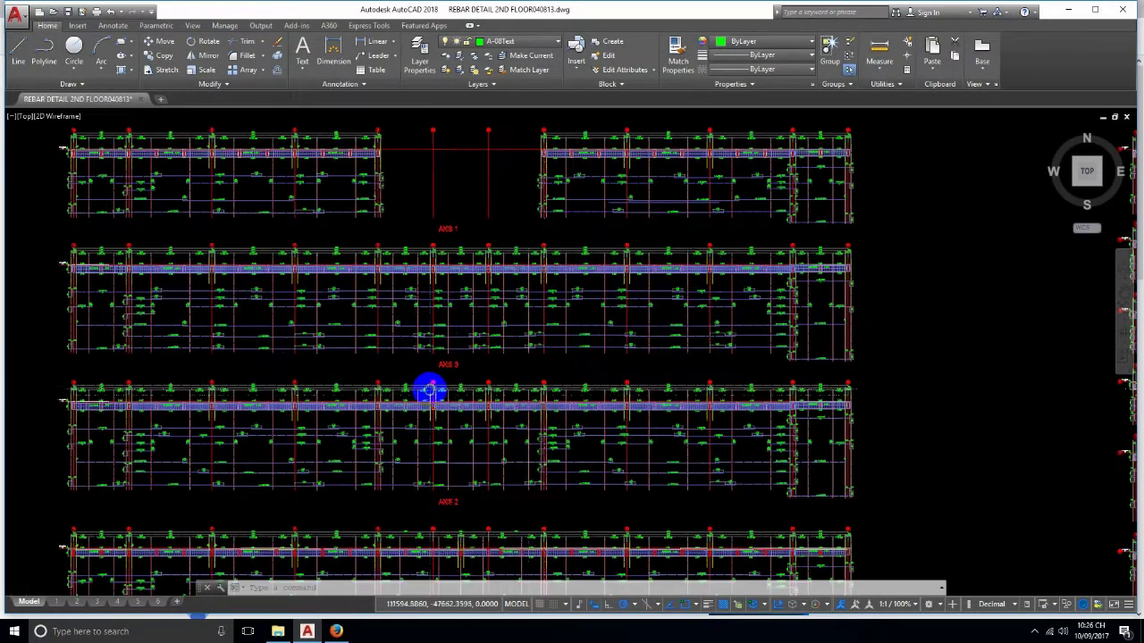
scroll(567, 378, "up", 1)
scroll(567, 371, "up", 2)
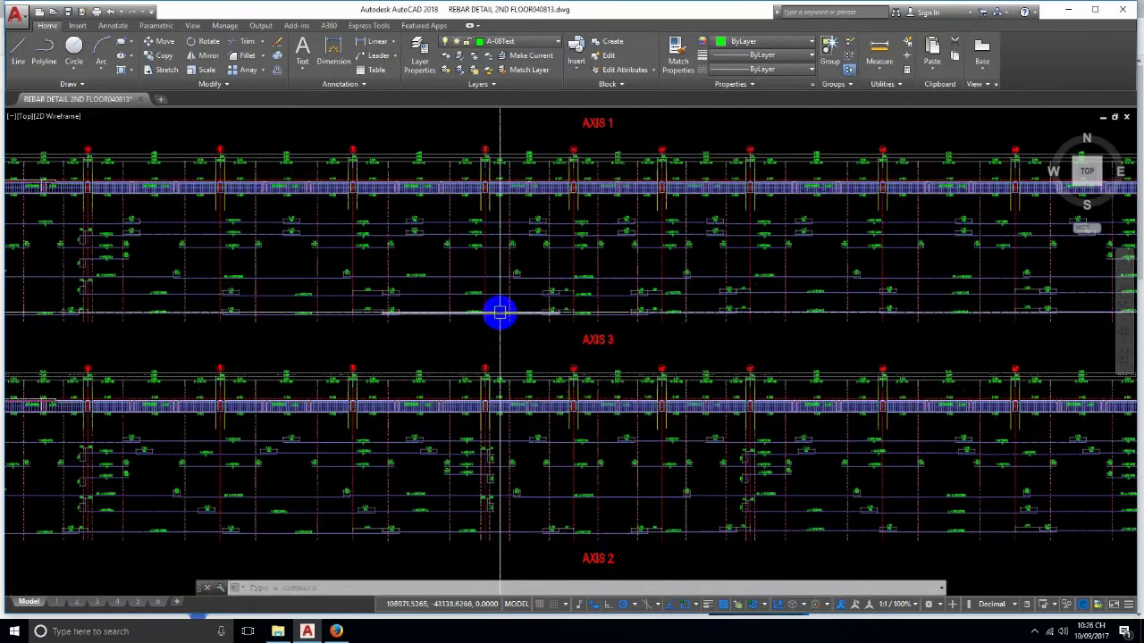
- Isolate the A-08Text layer again with LAYISO by picking a rebar label
type("LA")
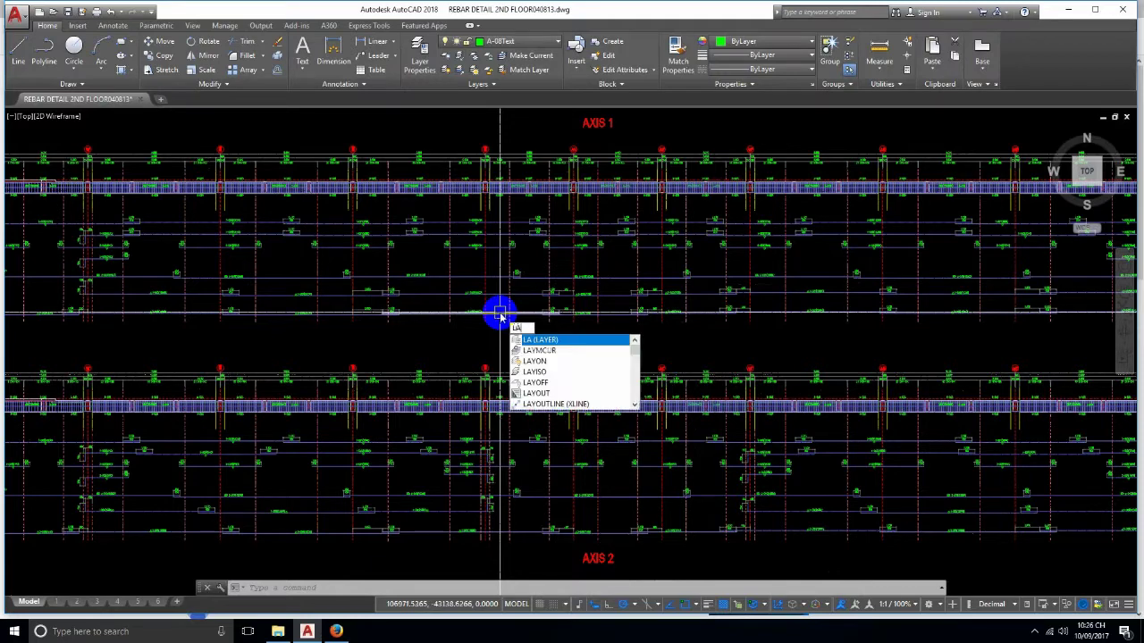
type("YISO")
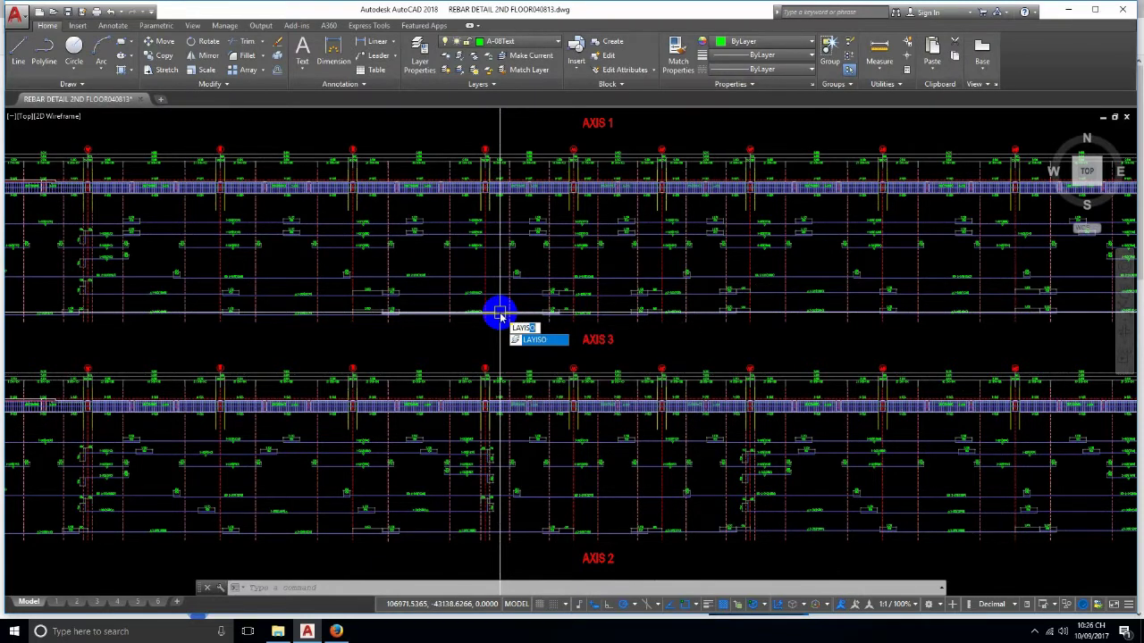
key("Return")
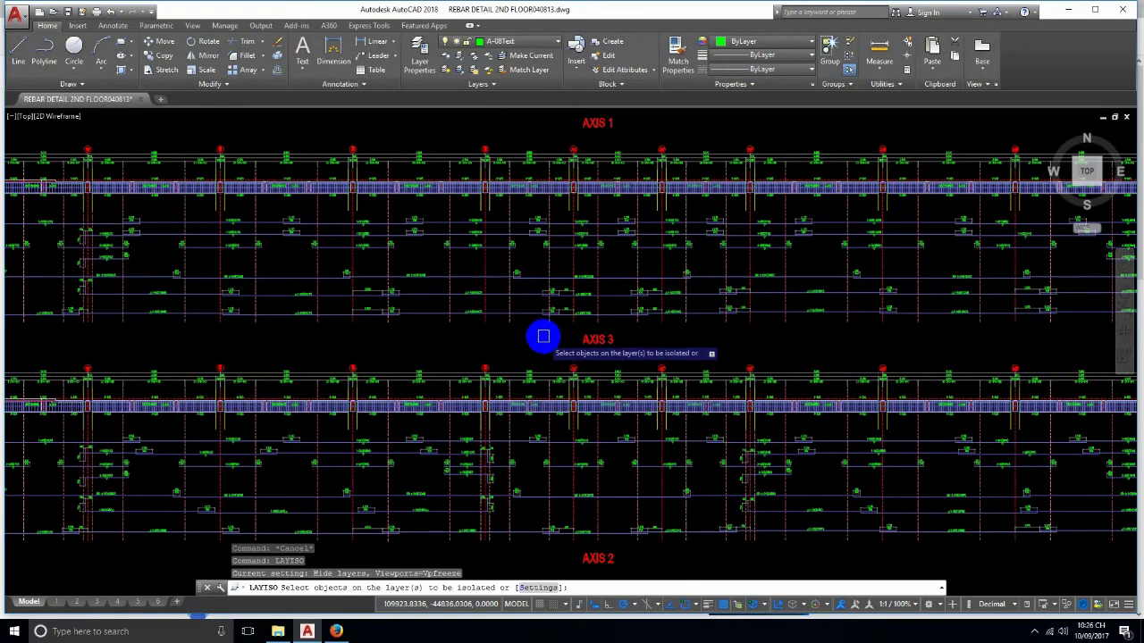
scroll(545, 331, "up", 5)
left_click(327, 205)
key("Return")
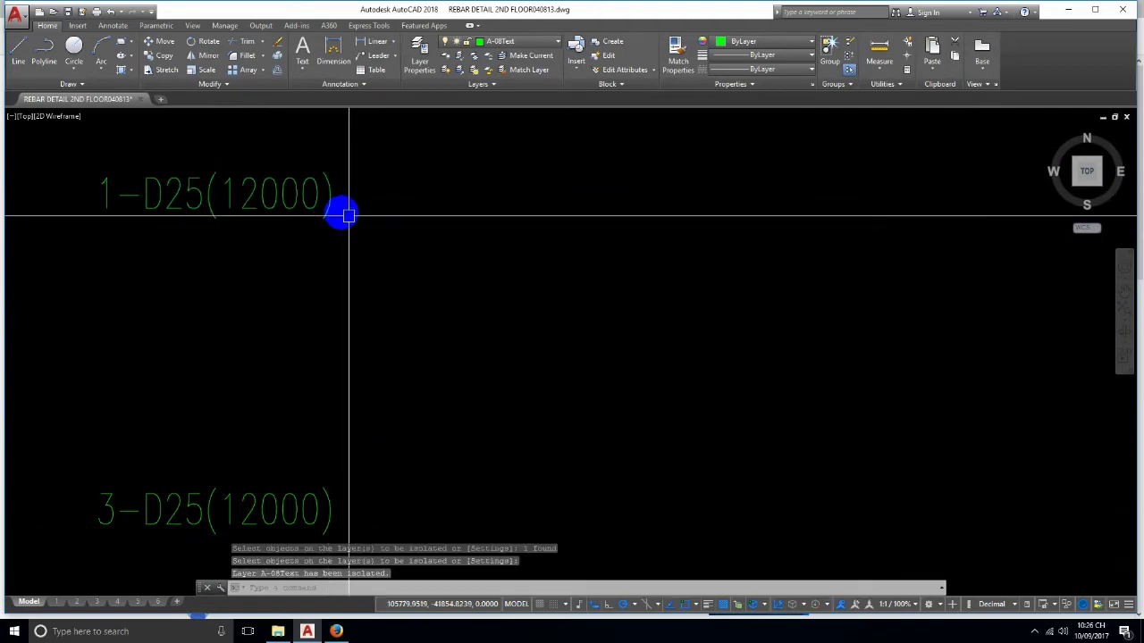
- Window-select all remaining text and confirm in Properties that all 2739 objects are on A-08Text
scroll(498, 322, "down", 5)
scroll(496, 326, "down", 3)
left_click(314, 242)
left_click(557, 396)
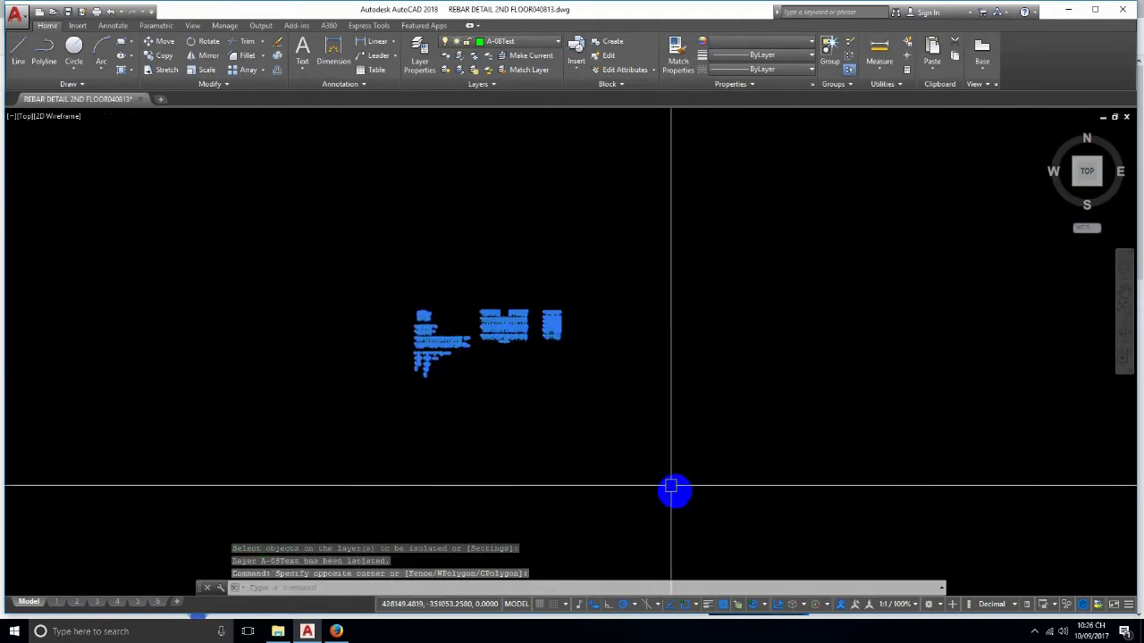
key("ctrl+1")
left_click(131, 84)
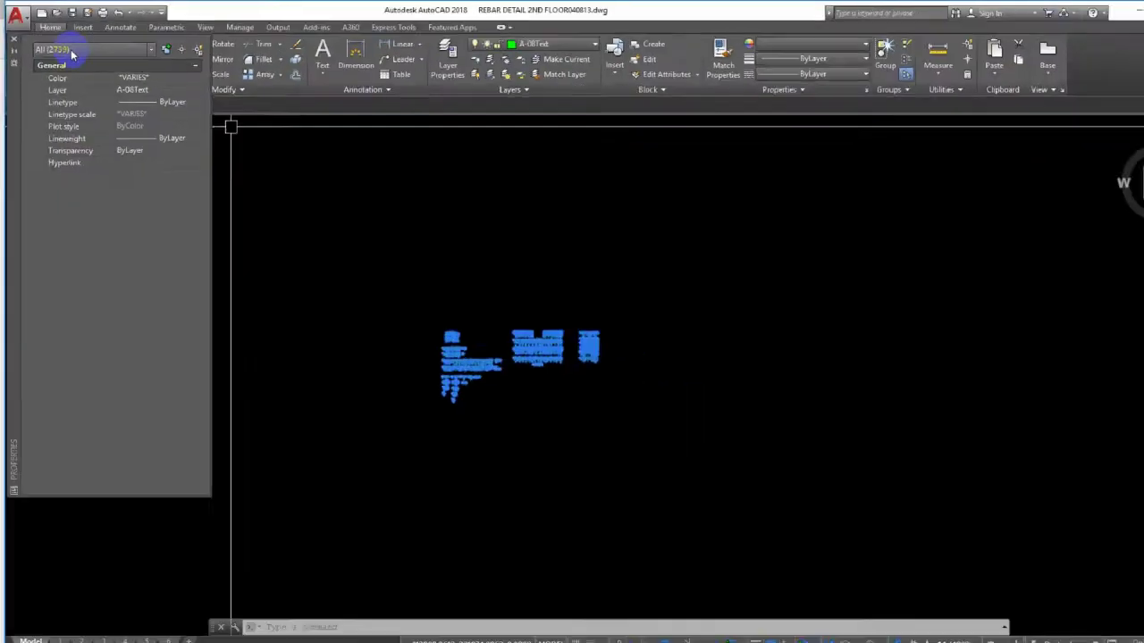
- Clear the selection, close the Properties palette, and cancel the layer isolation command
key("Escape")
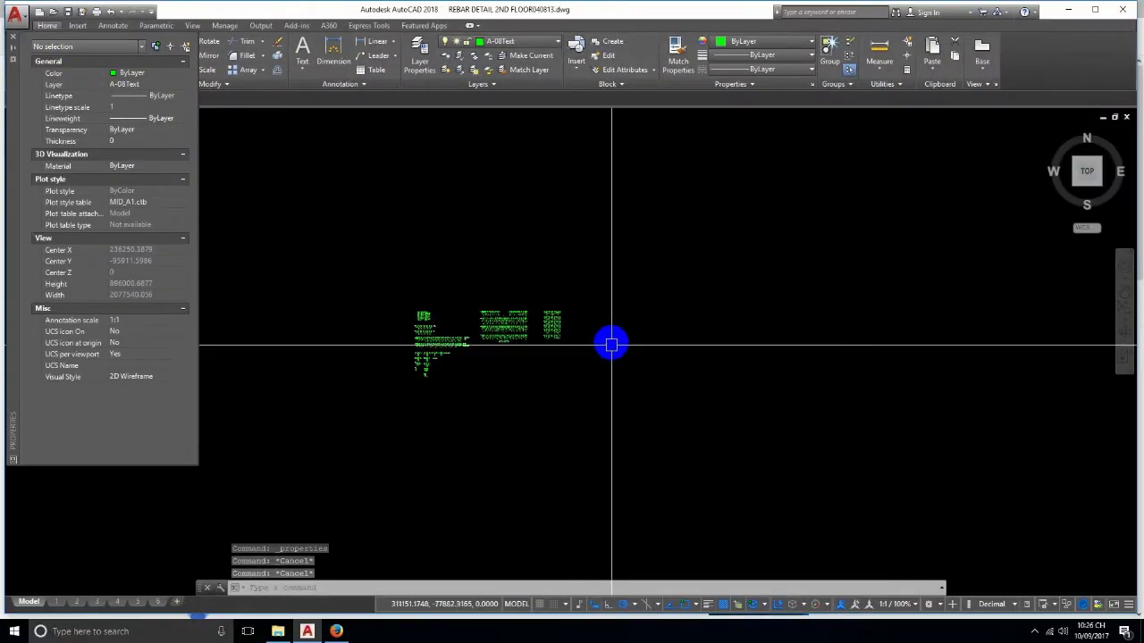
key("ctrl+1")
scroll(468, 354, "up", 5)
type("LAY")
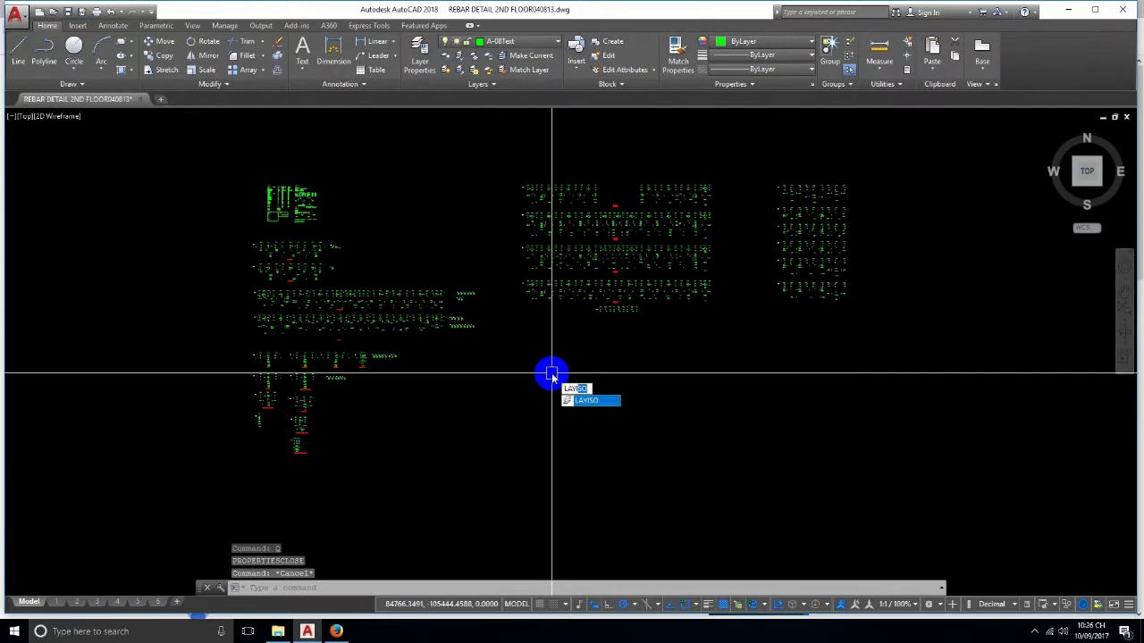
key("Return")
key("Escape")
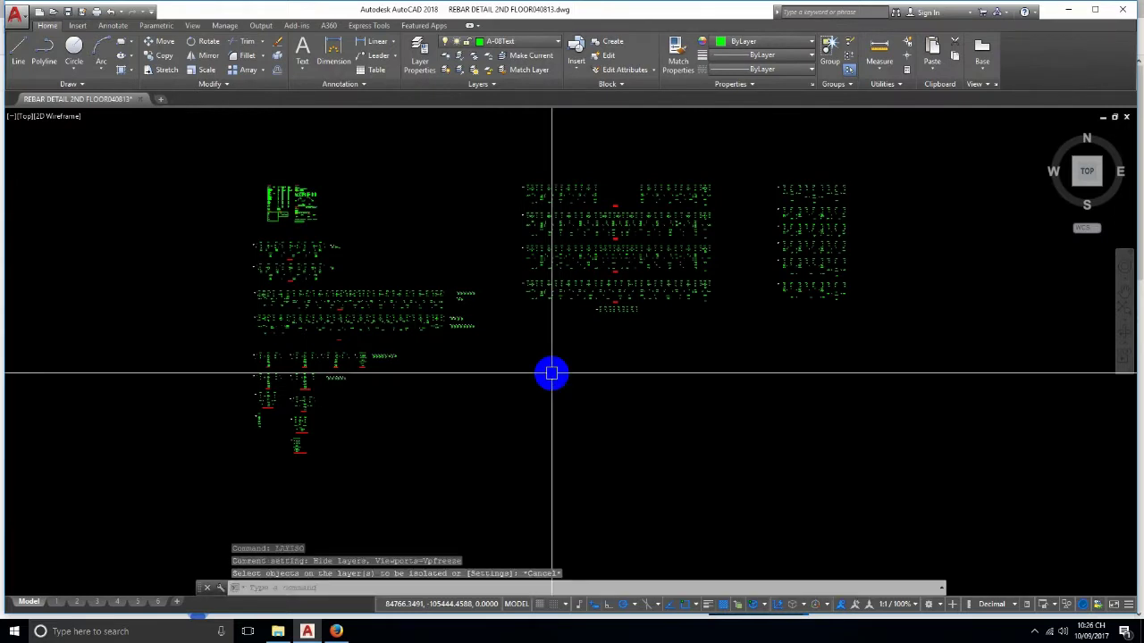
type("layon")
- Turn all layers back on and pan back to the rebar beam elevations
key("Return")
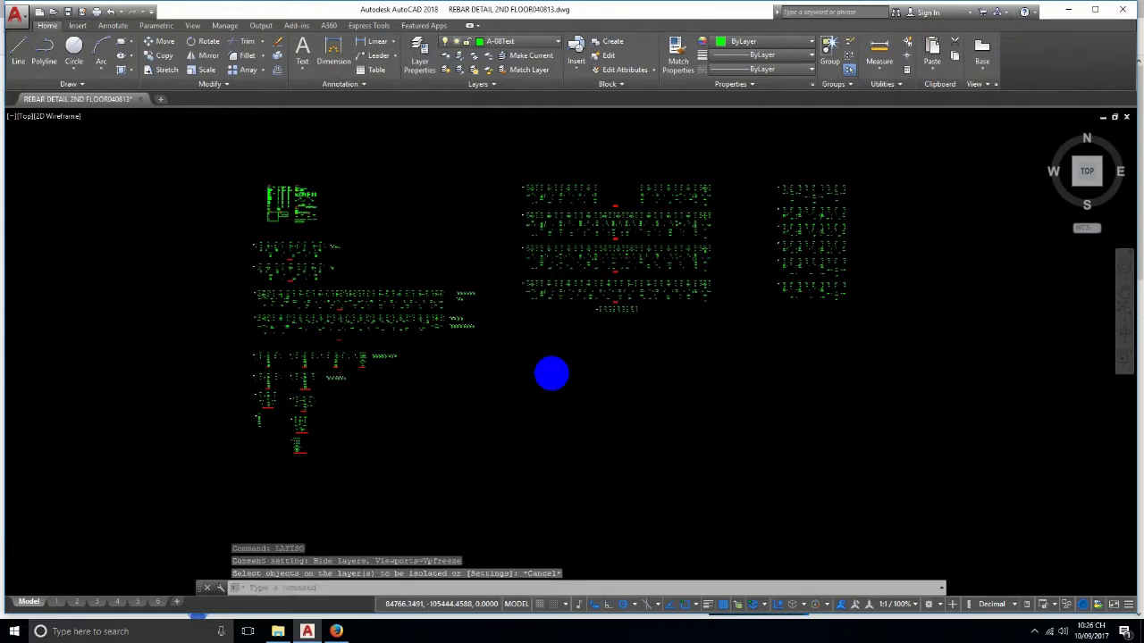
middle_click_drag(593, 266, 405, 382)
scroll(405, 383, "up", 8)
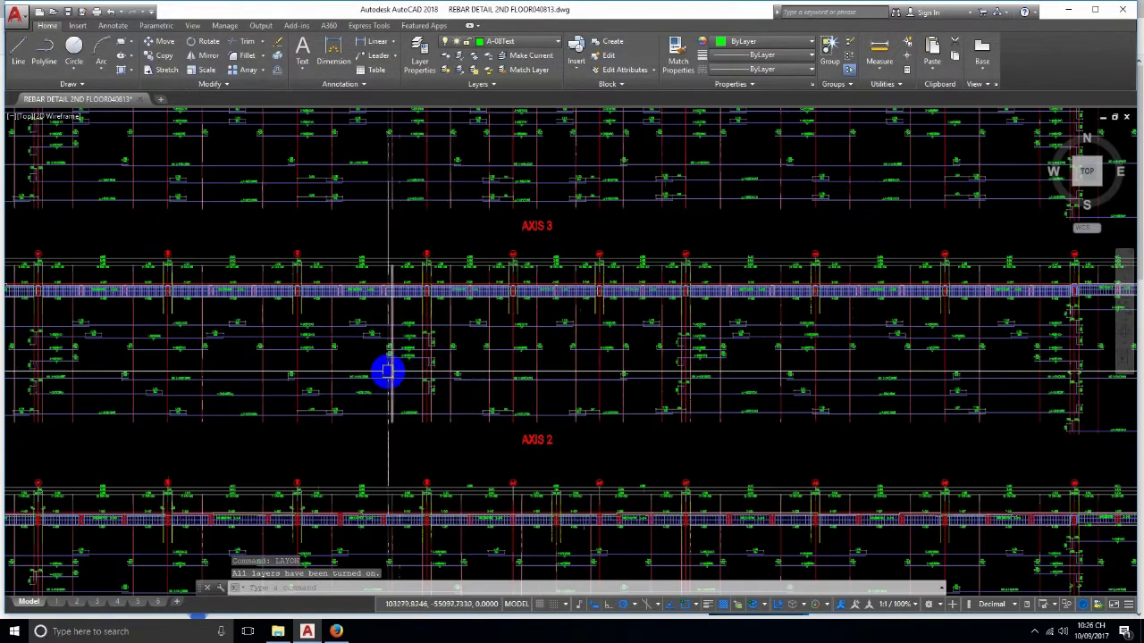
scroll(384, 373, "down", 2)
scroll(519, 332, "down", 3)
type("F")
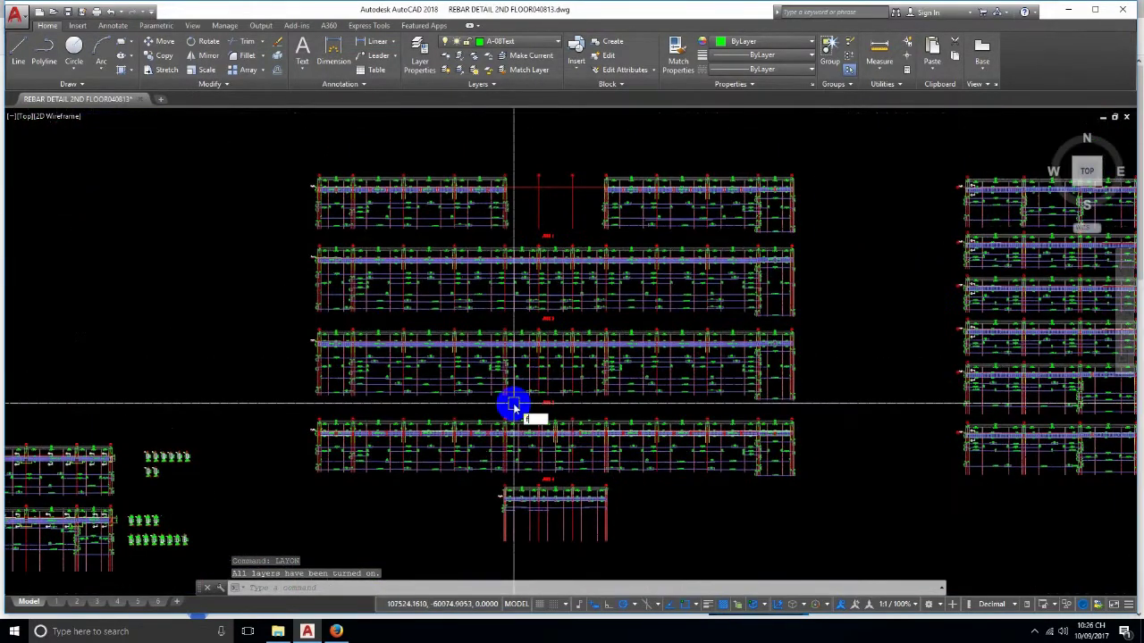
type("I")
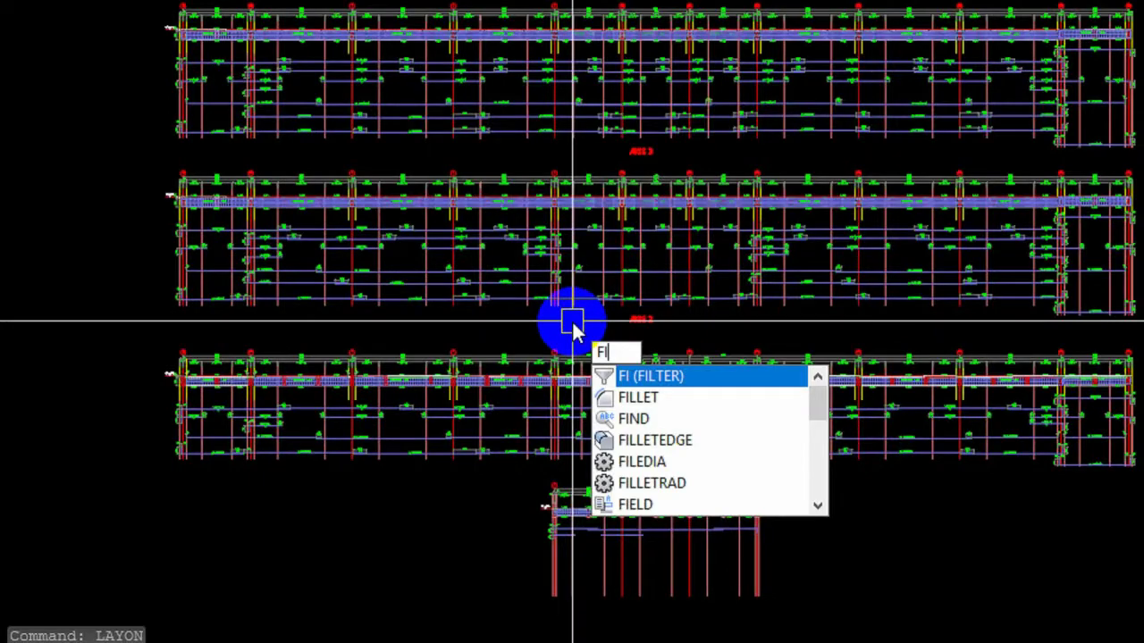
- Build a selection filter with the condition Object = Text, add it to the list, and apply it
key("Return")
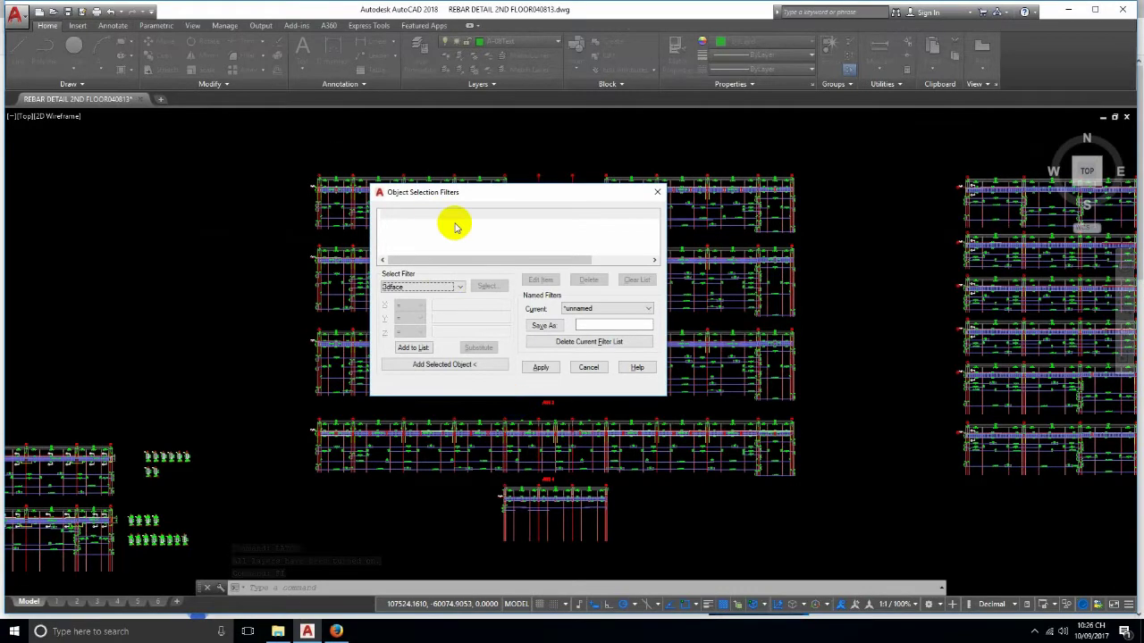
left_click(424, 292)
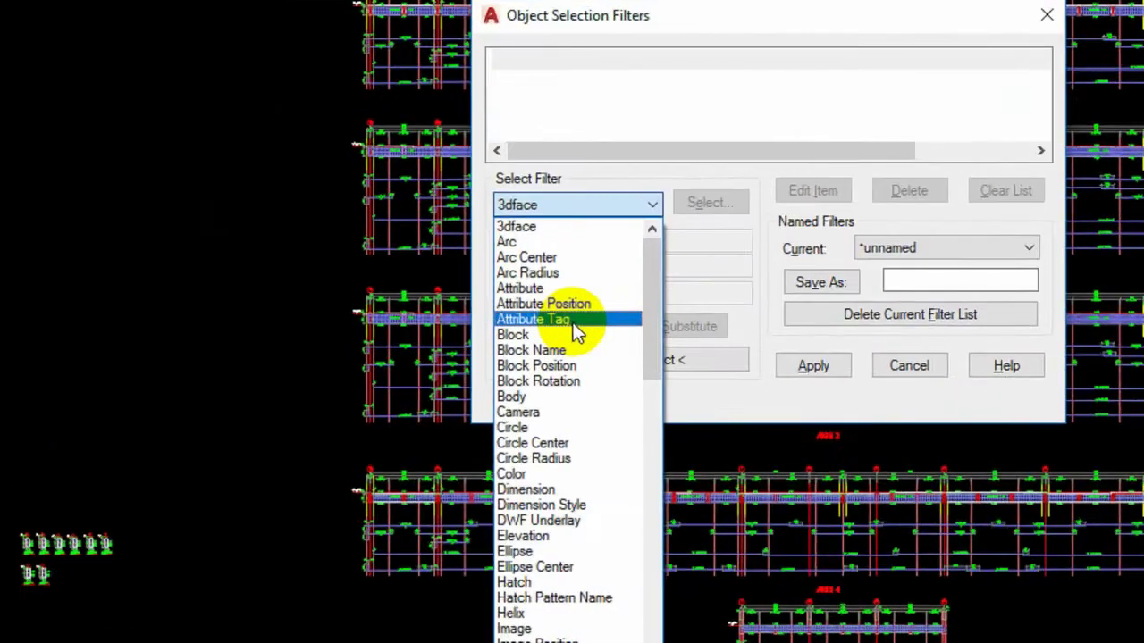
key("t")
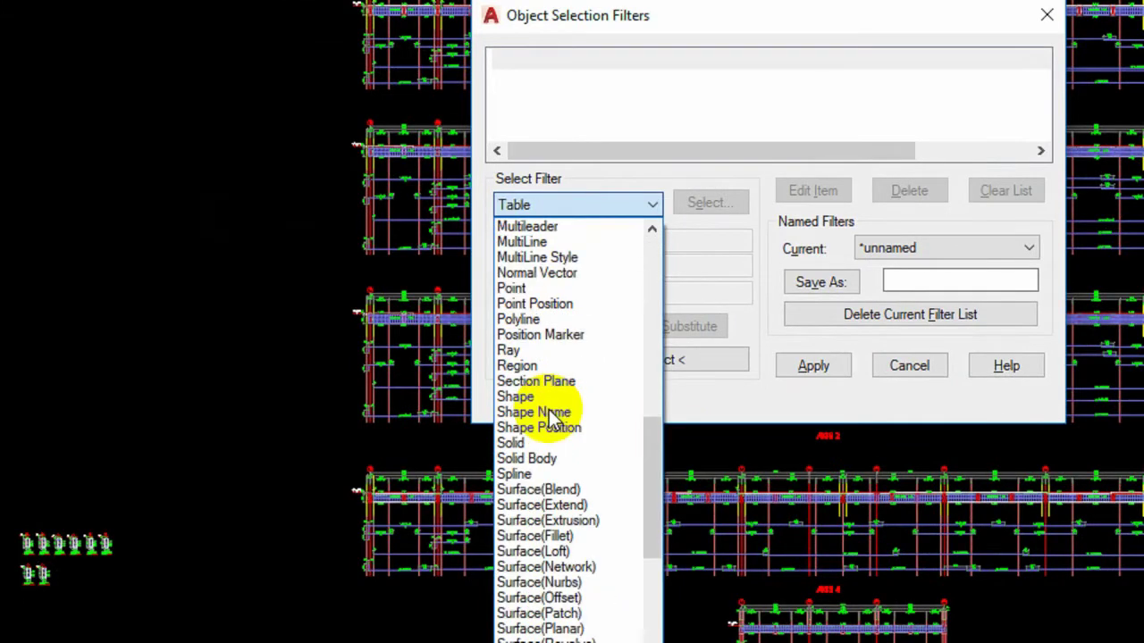
key("e")
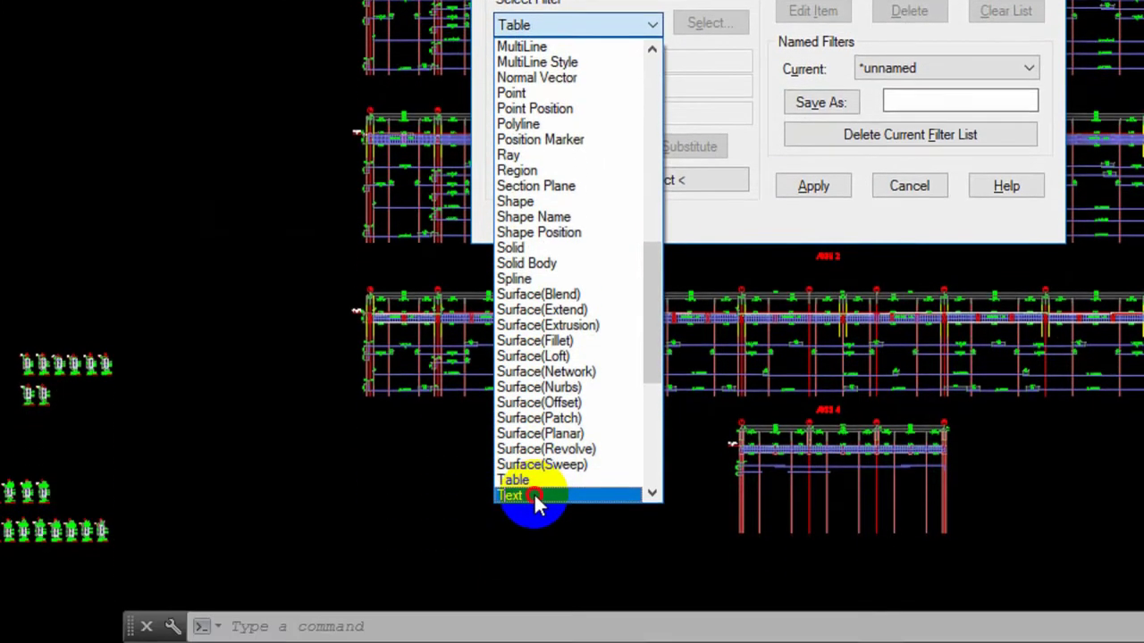
left_click(536, 494)
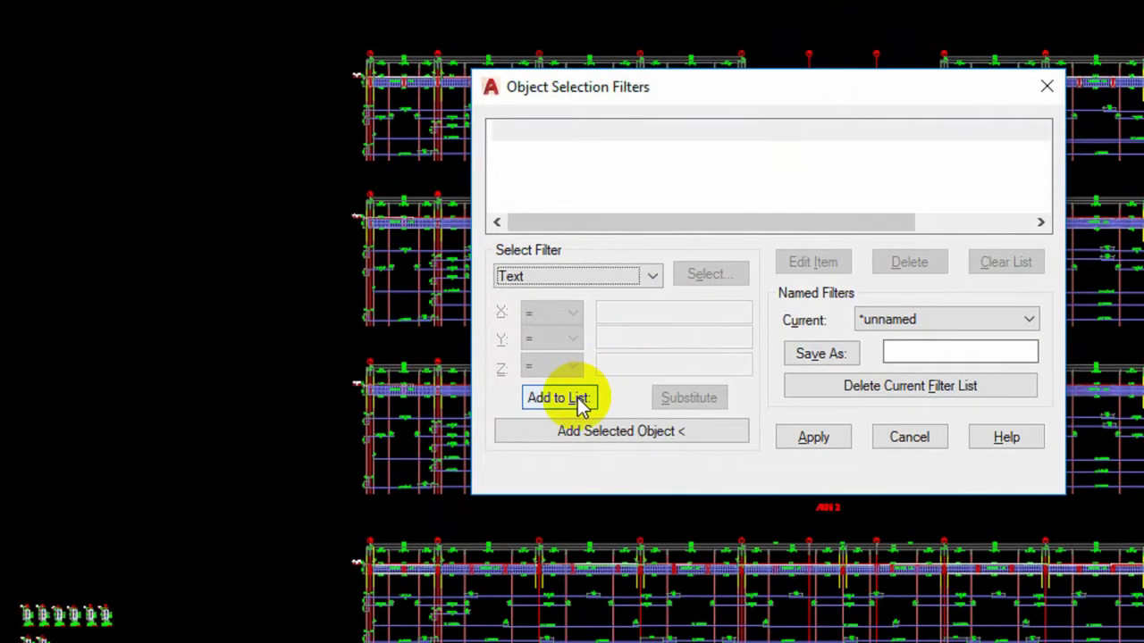
left_click(579, 399)
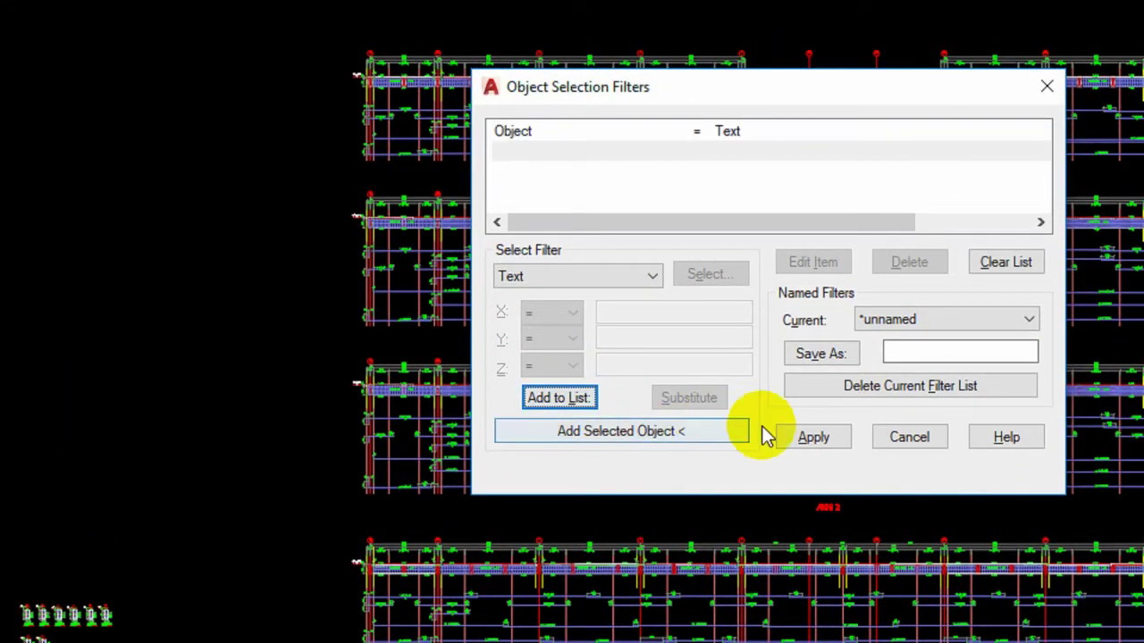
left_click(813, 436)
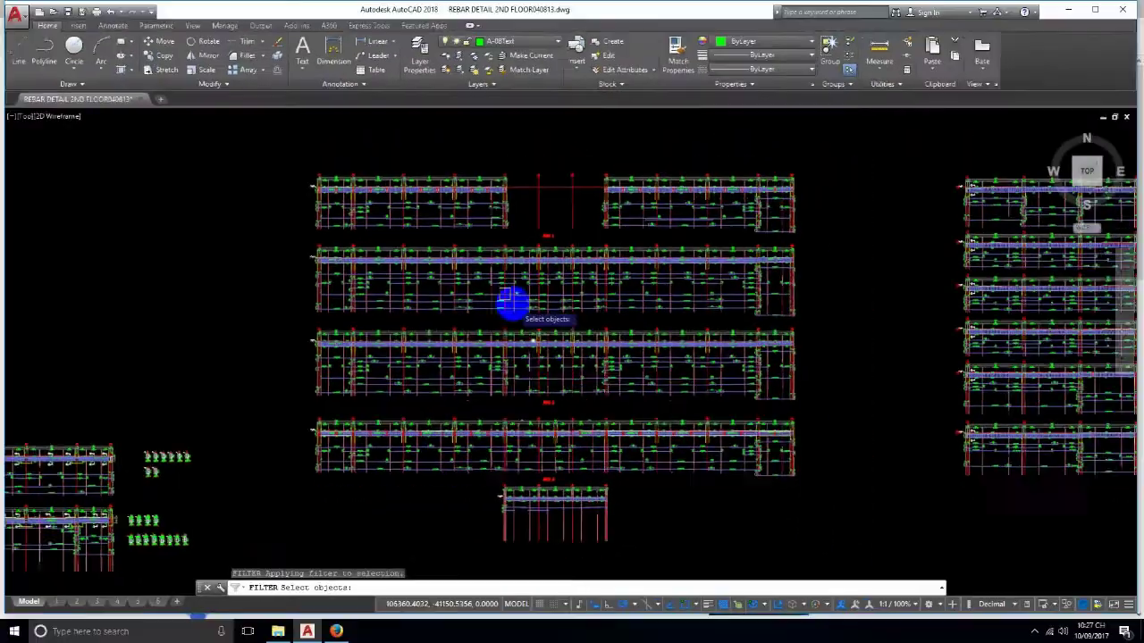
- Zoom out and window-select the whole drawing, catching 2499 text objects through the filter
scroll(541, 325, "down", 5)
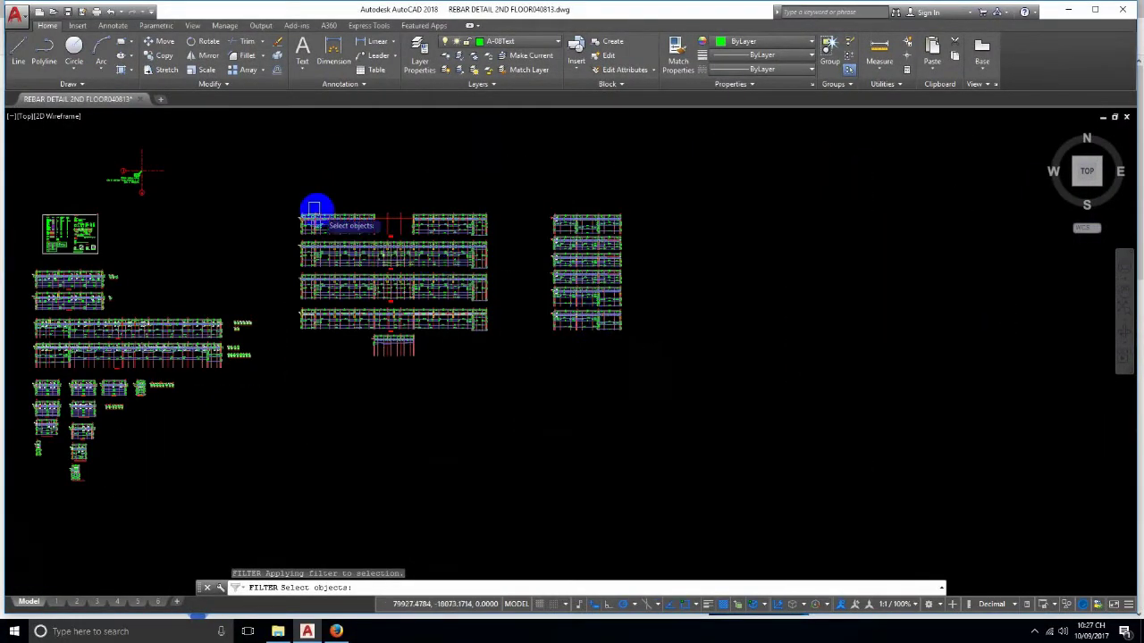
scroll(390, 230, "down", 3)
left_click(192, 159)
left_click(712, 373)
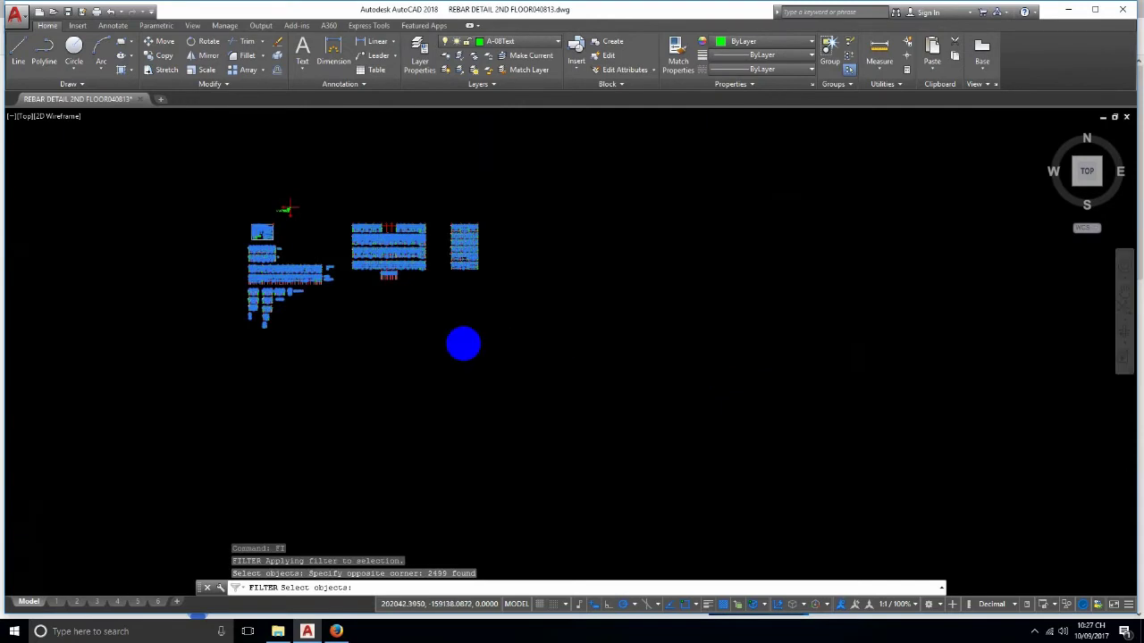
key("Return")
- Display the shared properties of the 2499 selected text objects in the Properties palette
scroll(444, 331, "up", 3)
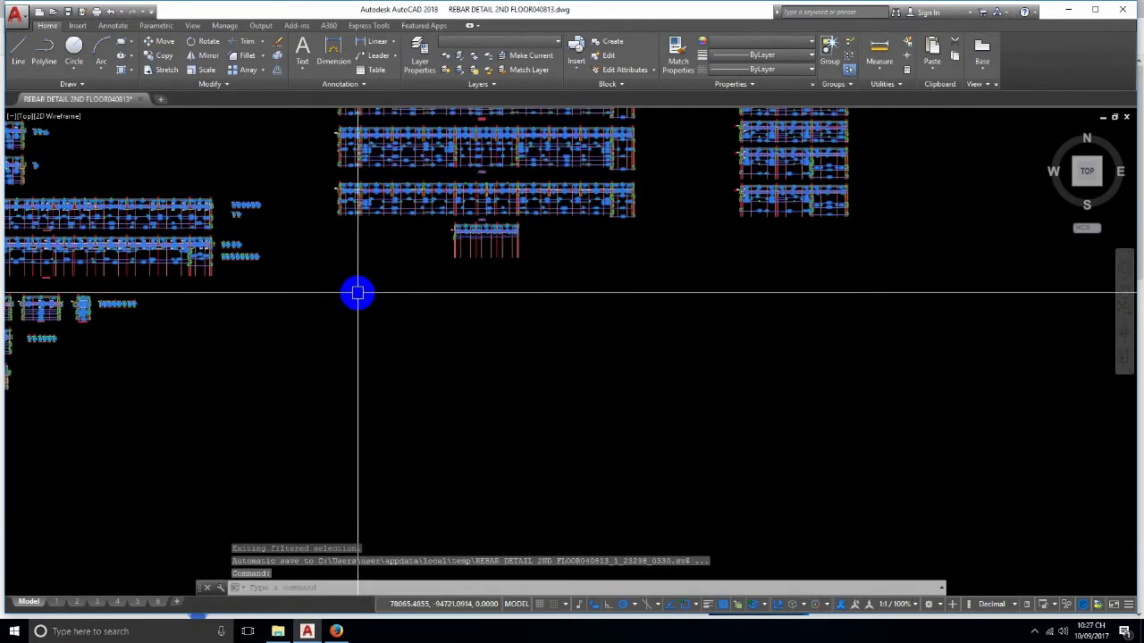
middle_click_drag(357, 294, 603, 408)
scroll(307, 258, "up", 5)
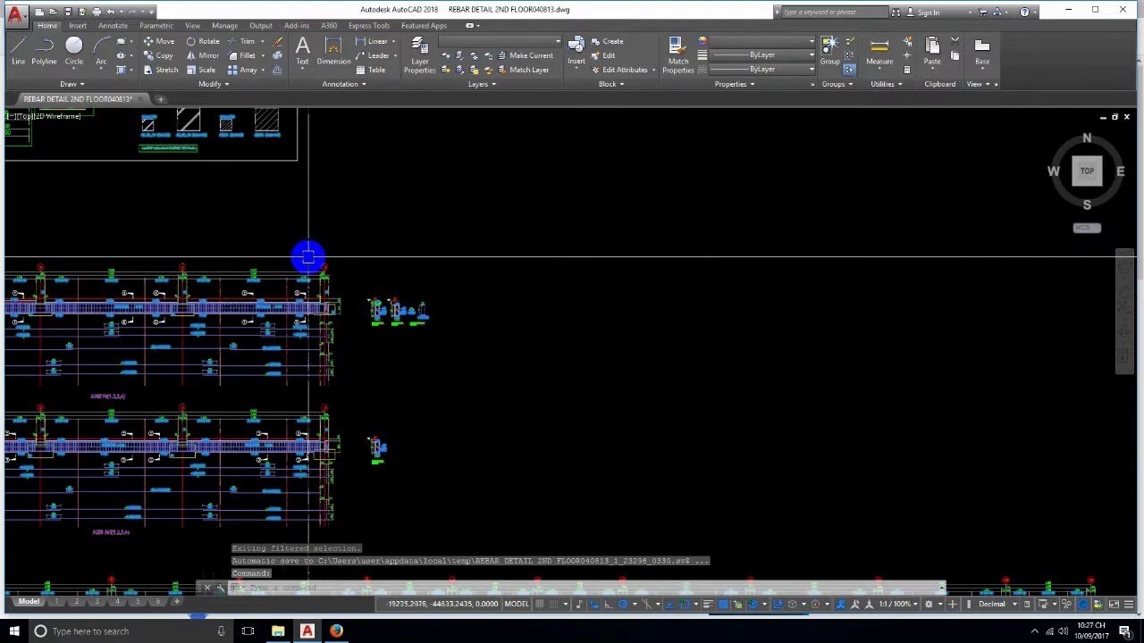
scroll(307, 259, "up", 2)
scroll(242, 276, "up", 4)
scroll(301, 276, "down", 3)
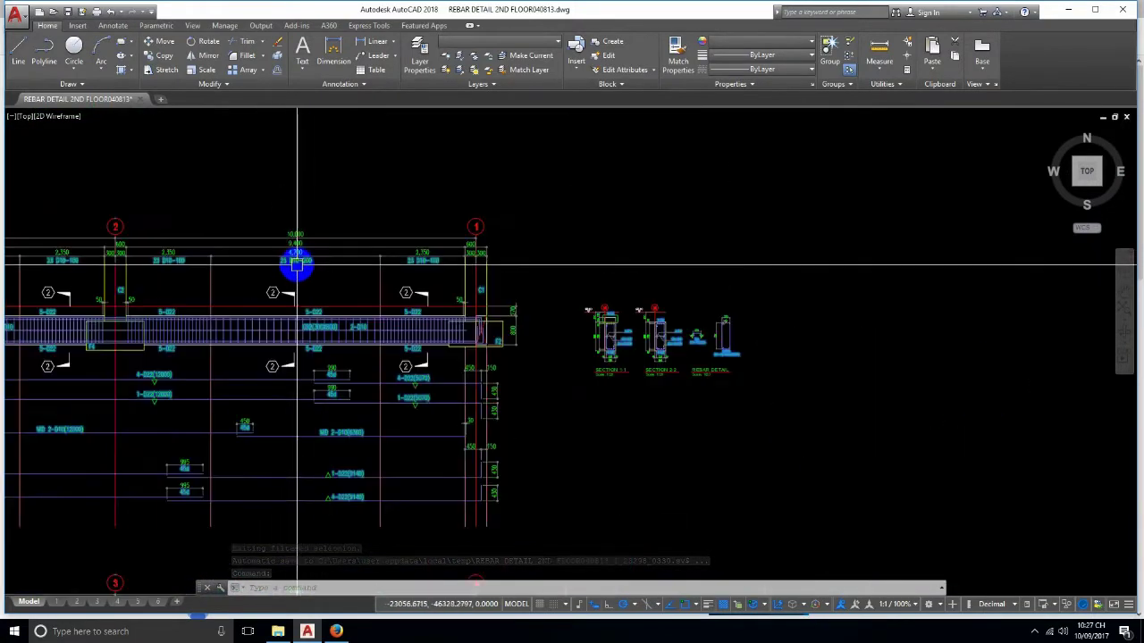
scroll(518, 311, "down", 5)
scroll(582, 317, "up", 3)
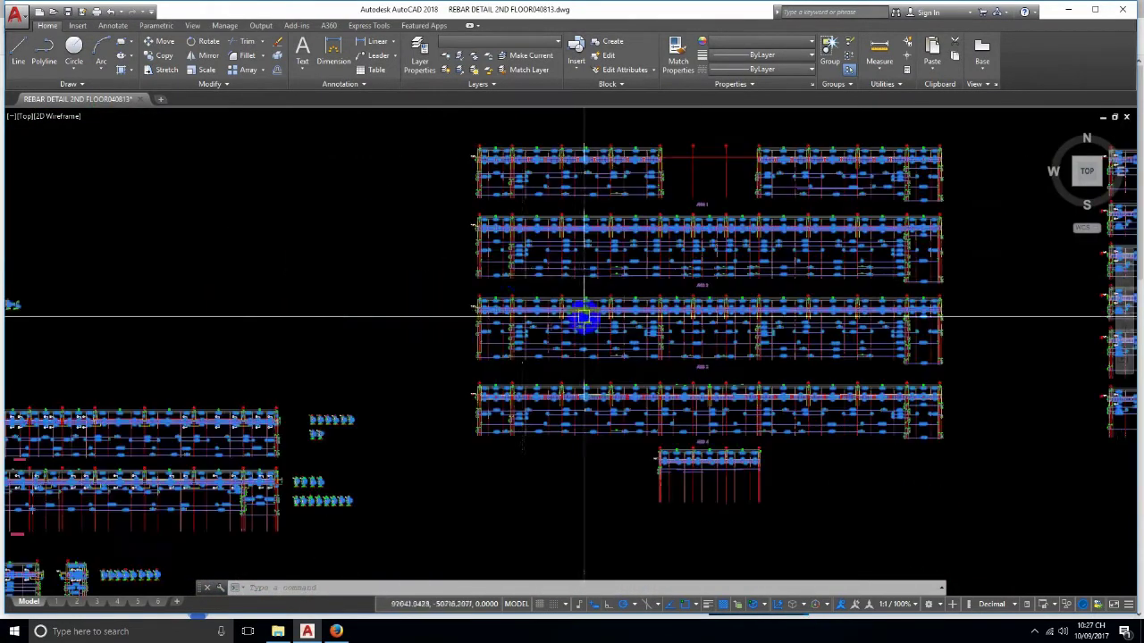
scroll(515, 232, "up", 3)
scroll(426, 349, "up", 2)
scroll(448, 304, "up", 2)
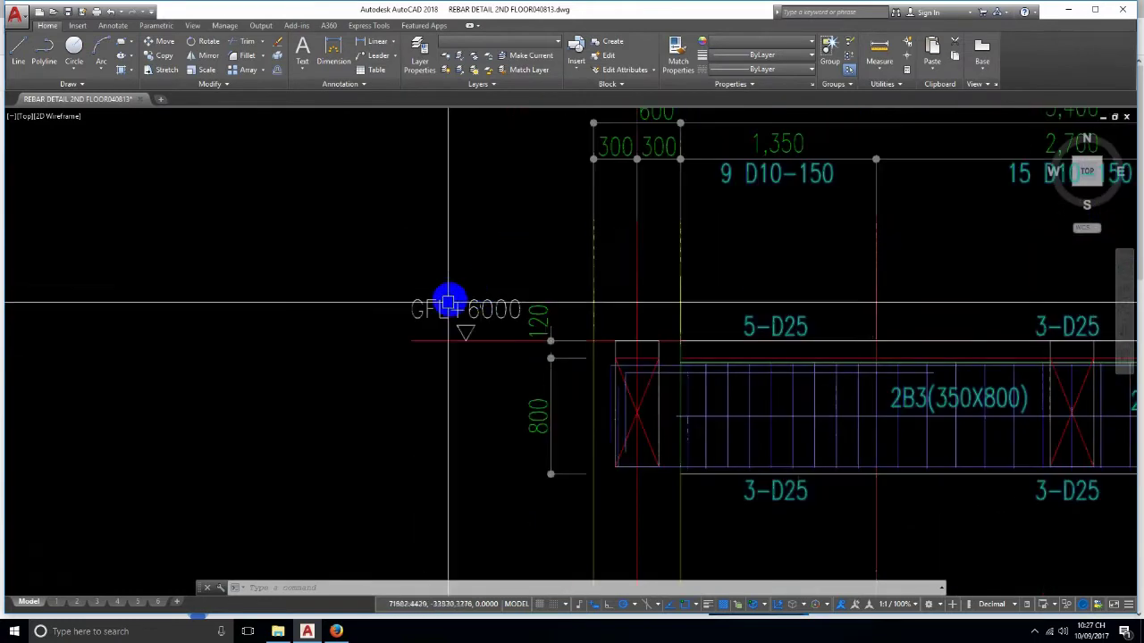
scroll(376, 270, "down", 5)
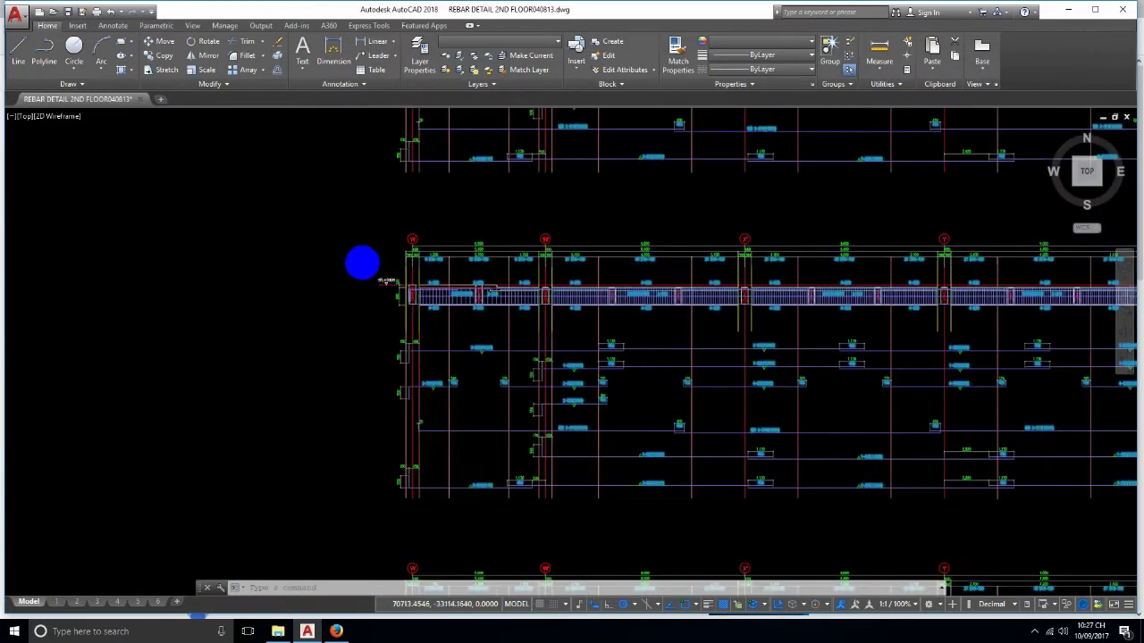
scroll(362, 262, "down", 3)
key("ctrl+1")
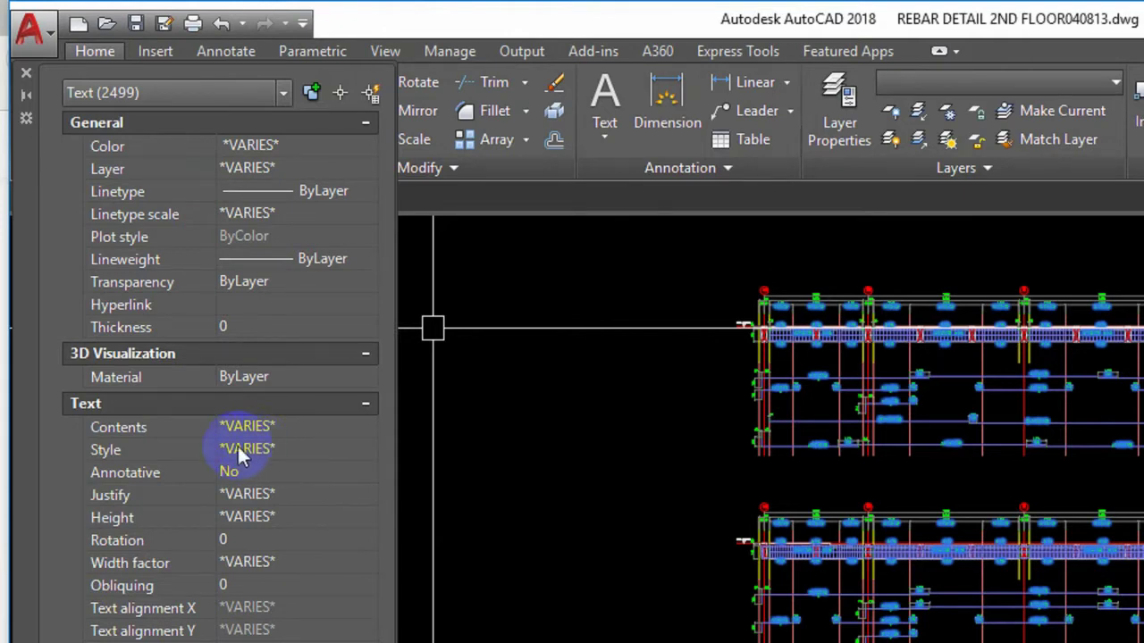
- Inspect the Style property of the 2499 selected texts, which shows *VARIES*
left_click(130, 448)
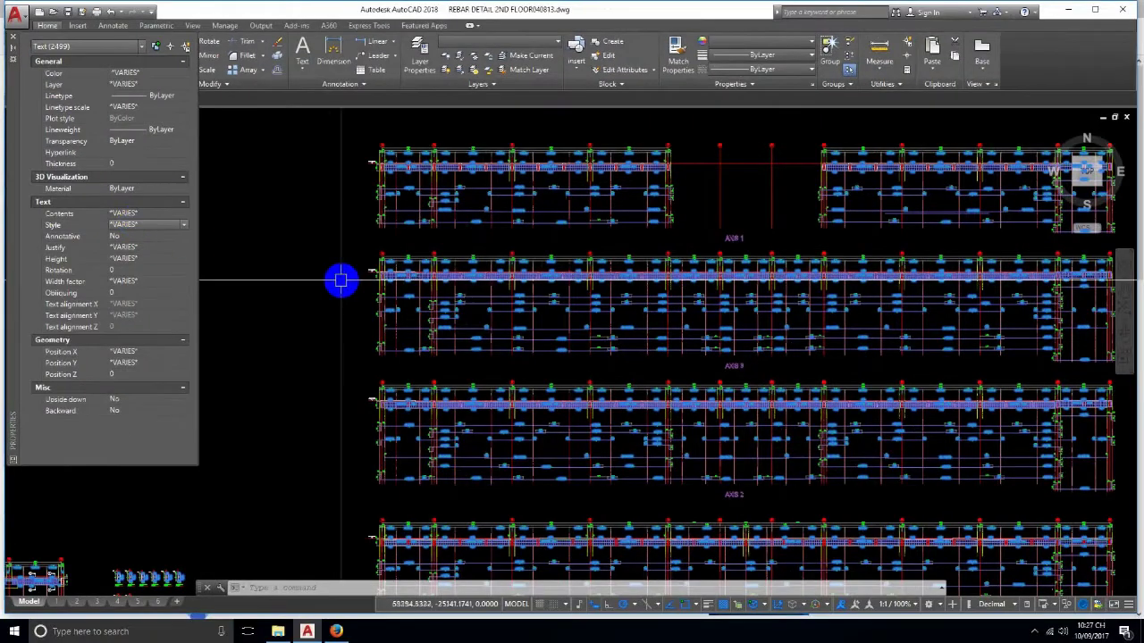
- Clear the 2499-text selection and zoom in close on the rebar labels
key("Escape")
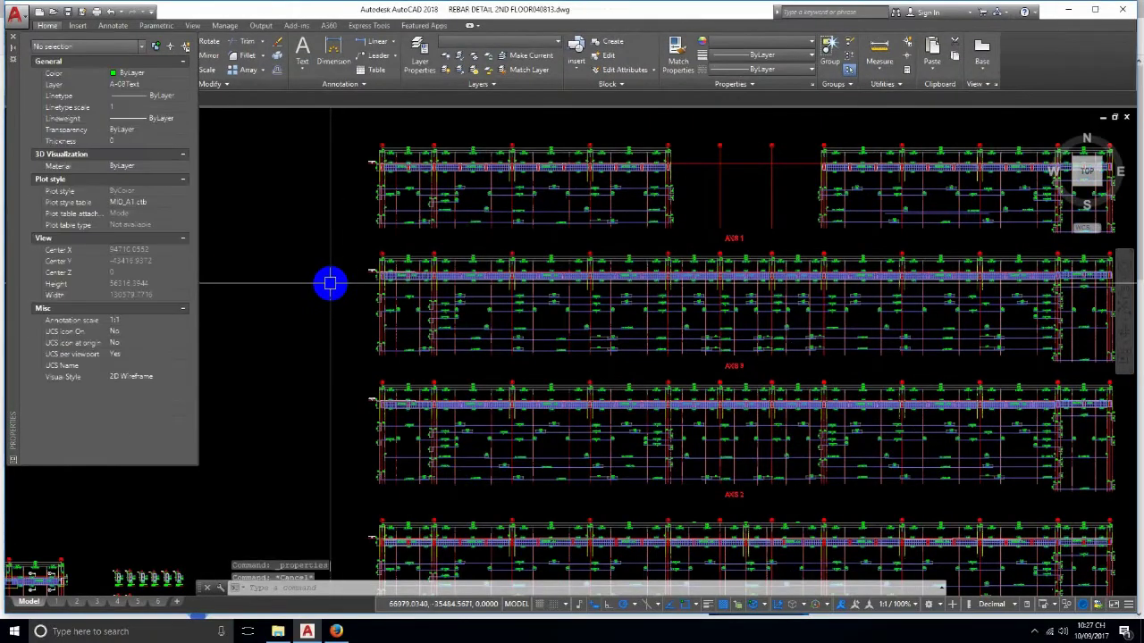
key("Return")
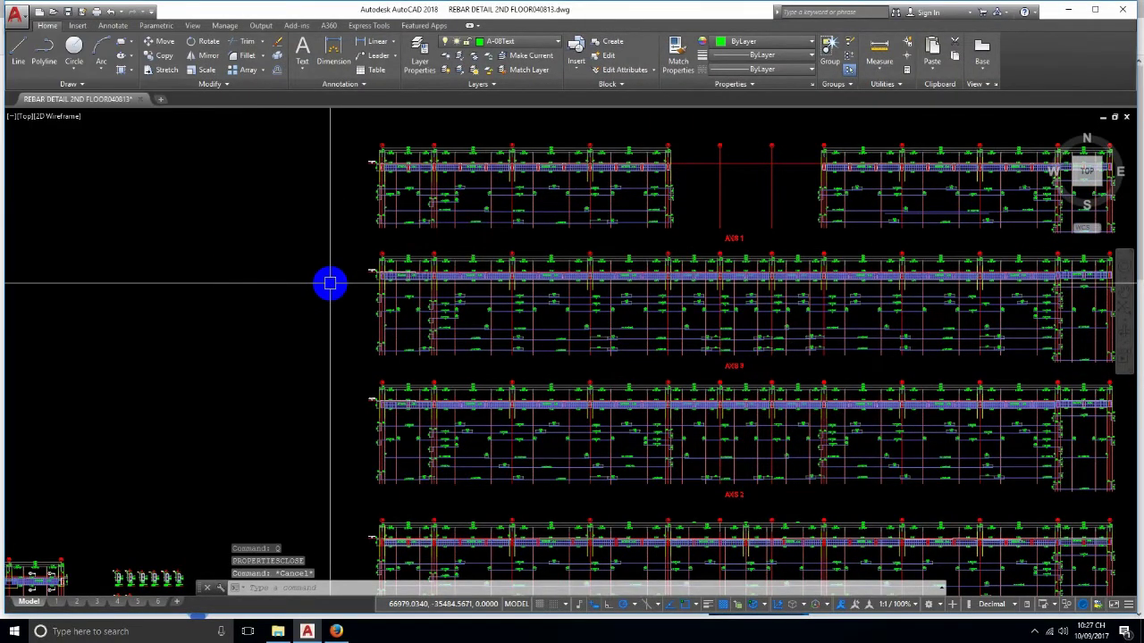
scroll(736, 339, "down", 5)
scroll(538, 375, "up", 2)
scroll(318, 256, "up", 3)
middle_click_drag(318, 256, 523, 317)
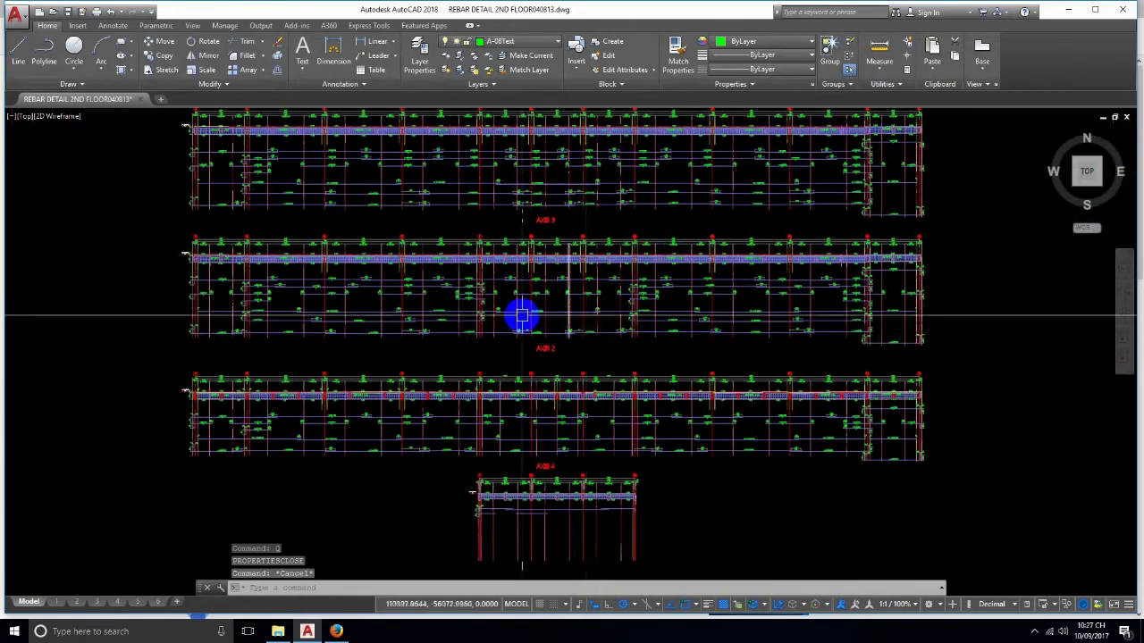
scroll(628, 292, "up", 5)
- Select the 2-D25(4050) label, confirm Style MID and Height 125 in Properties, then close it
left_click(448, 299)
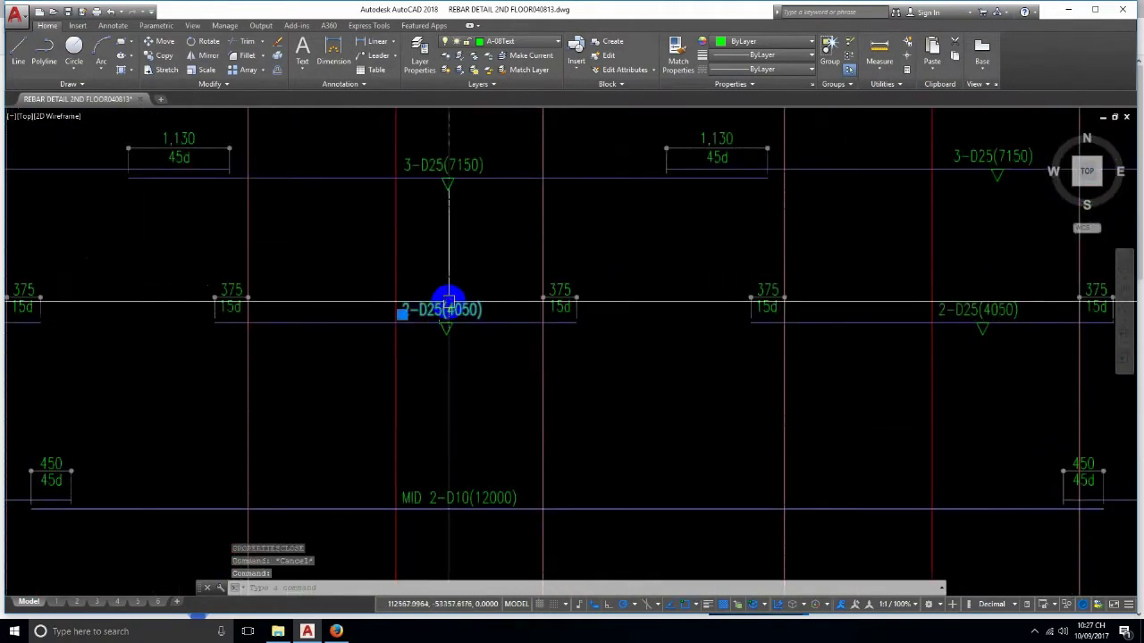
key("Escape")
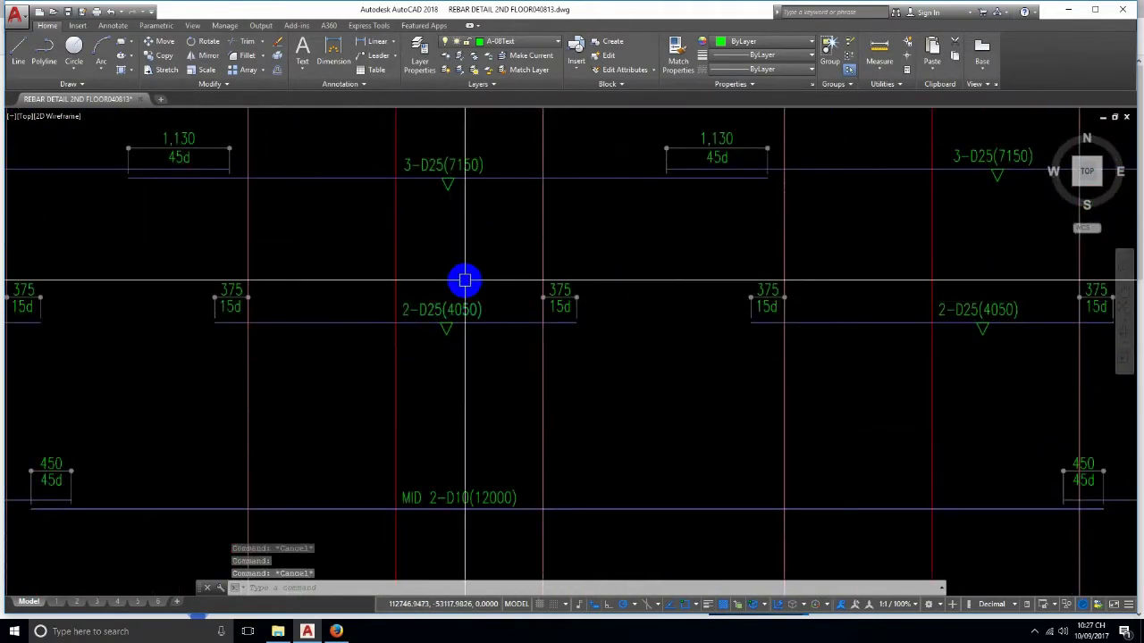
left_click(468, 307)
key("ctrl+1")
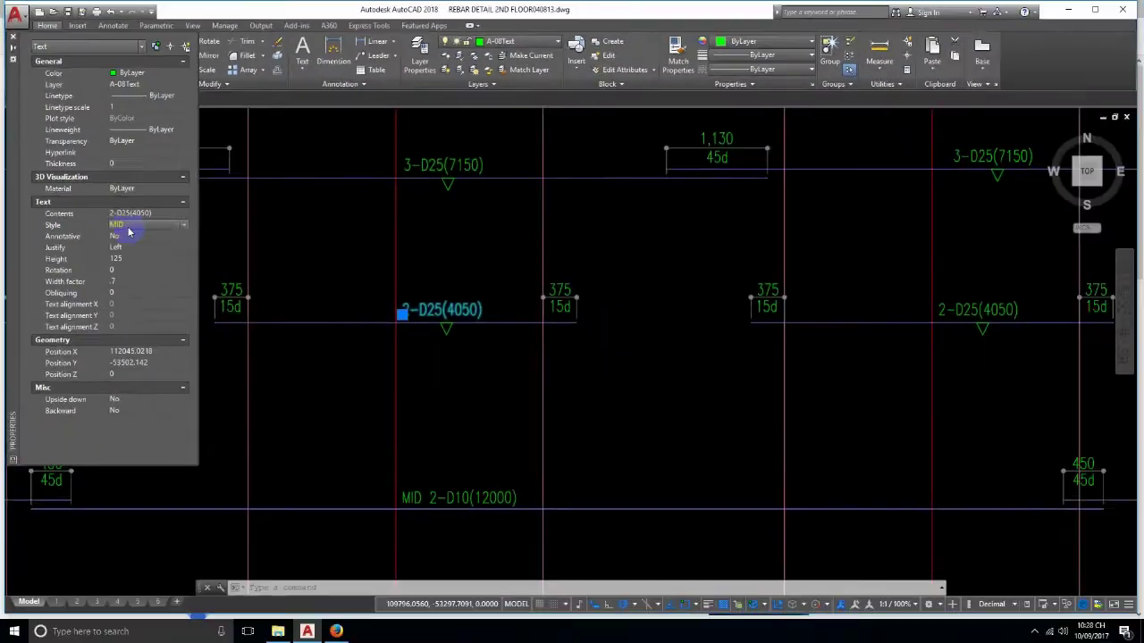
key("Escape")
key("ctrl+1")
scroll(421, 313, "down", 5)
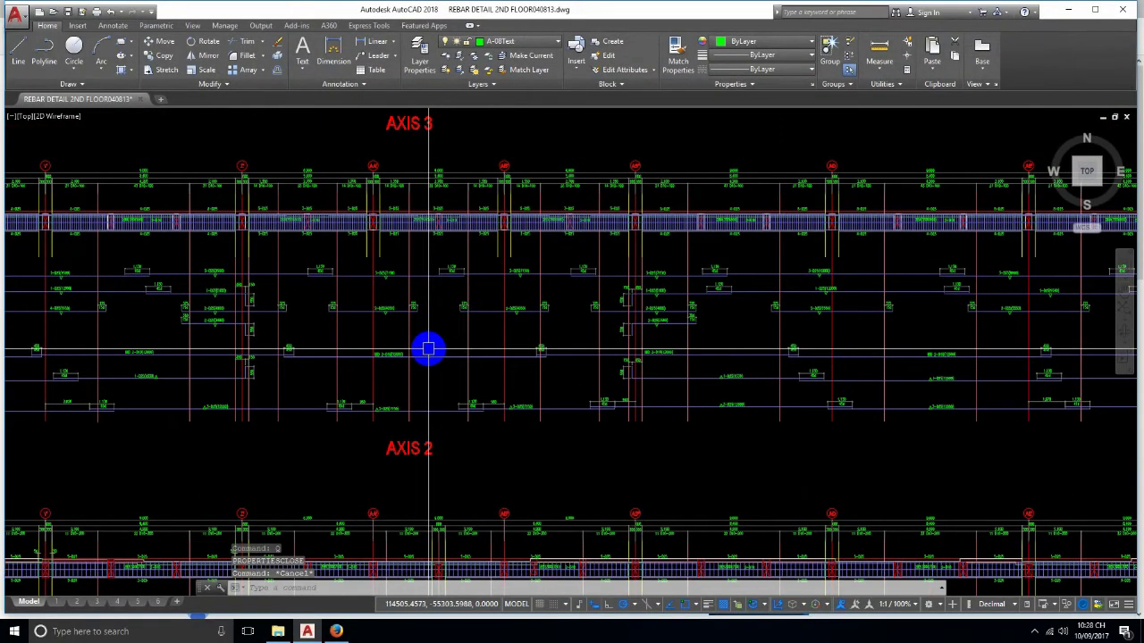
type("FI")
- Open the object selection filter and choose Text Style Name as the criterion
key("Return")
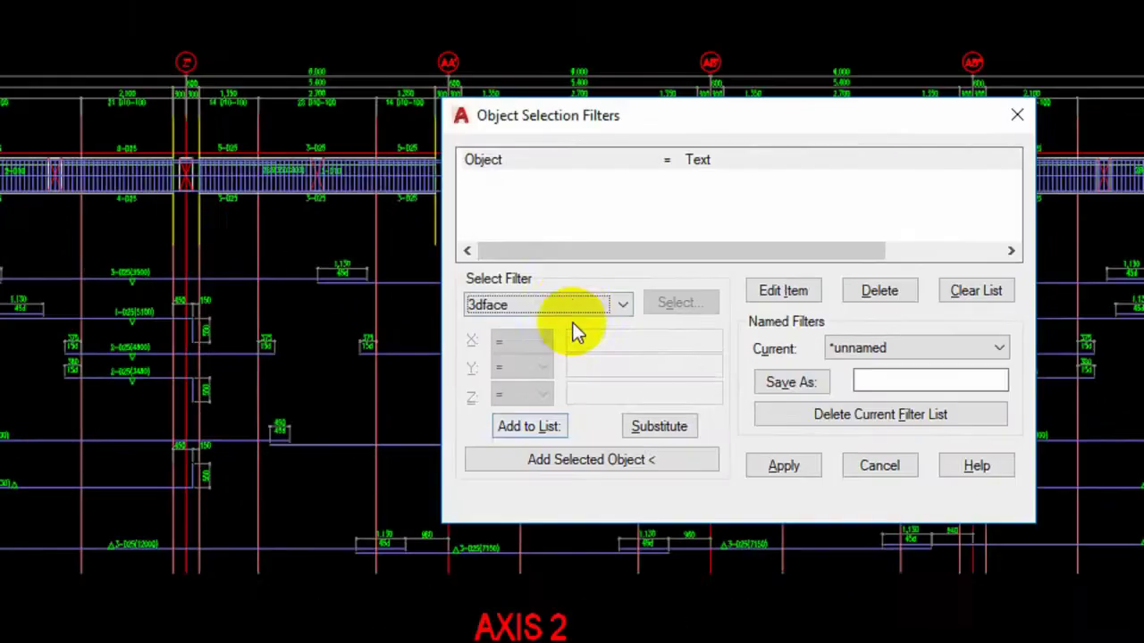
left_click(435, 287)
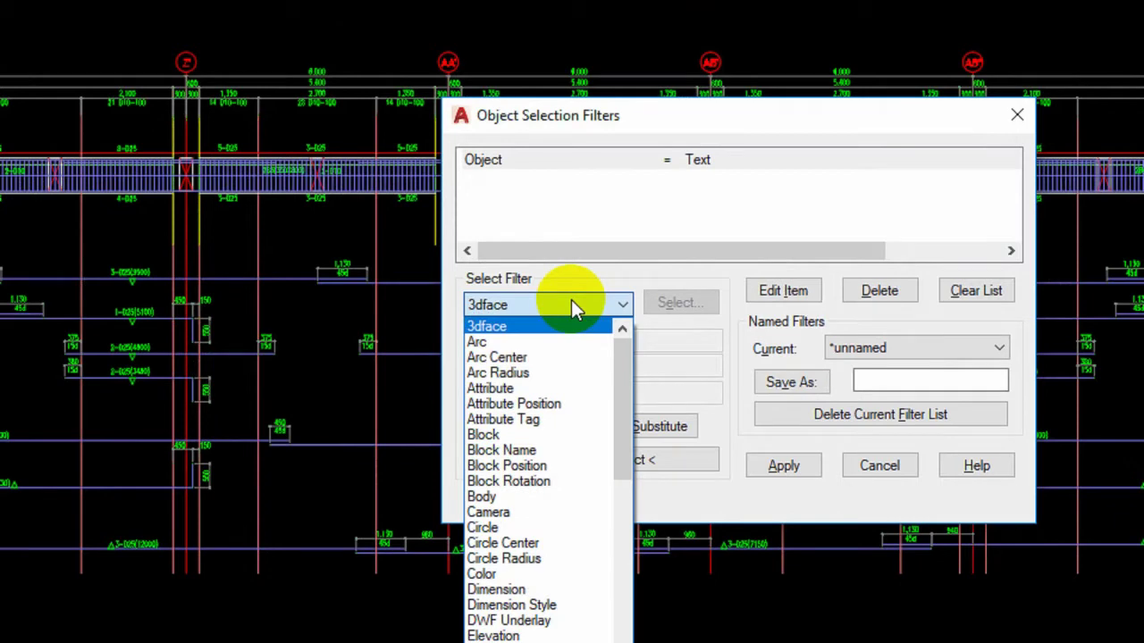
scroll(573, 308, "down", 2)
scroll(568, 314, "down", 4)
scroll(568, 317, "down", 3)
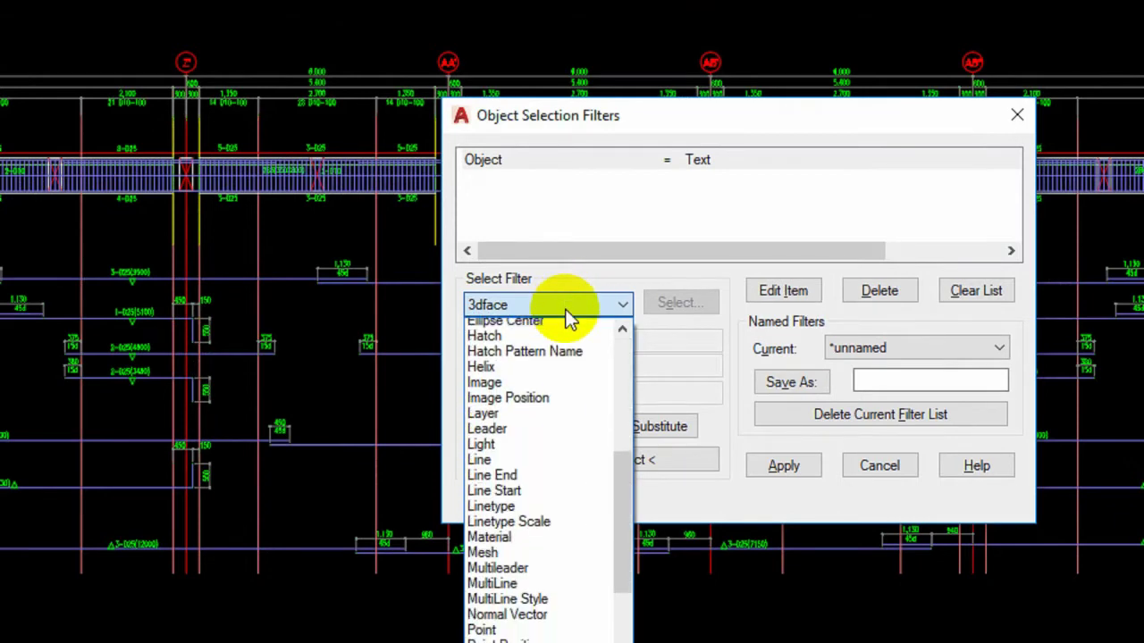
scroll(568, 315, "down", 4)
scroll(568, 313, "down", 3)
scroll(568, 313, "down", 4)
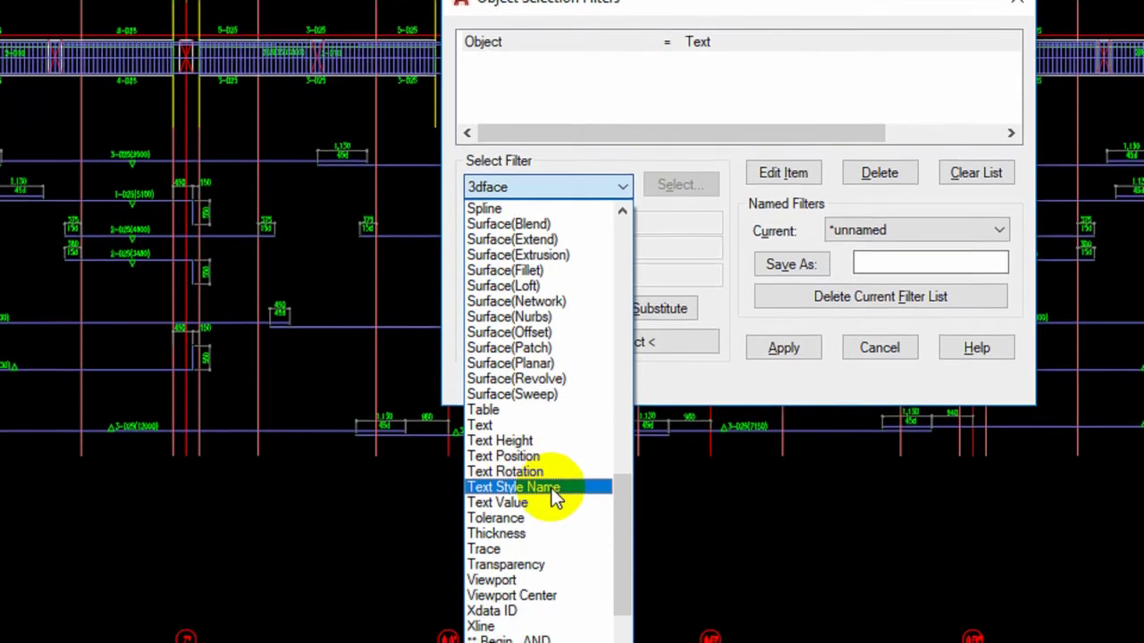
left_click(552, 483)
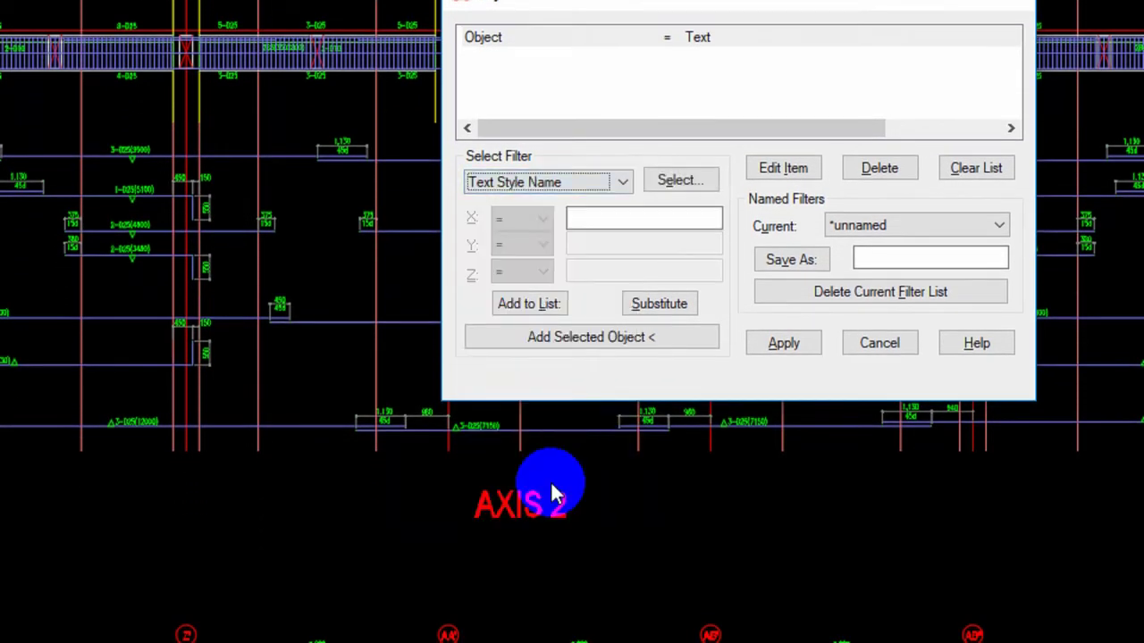
- Set the text style name to MID, add it to the filter list, and apply
left_click(685, 183)
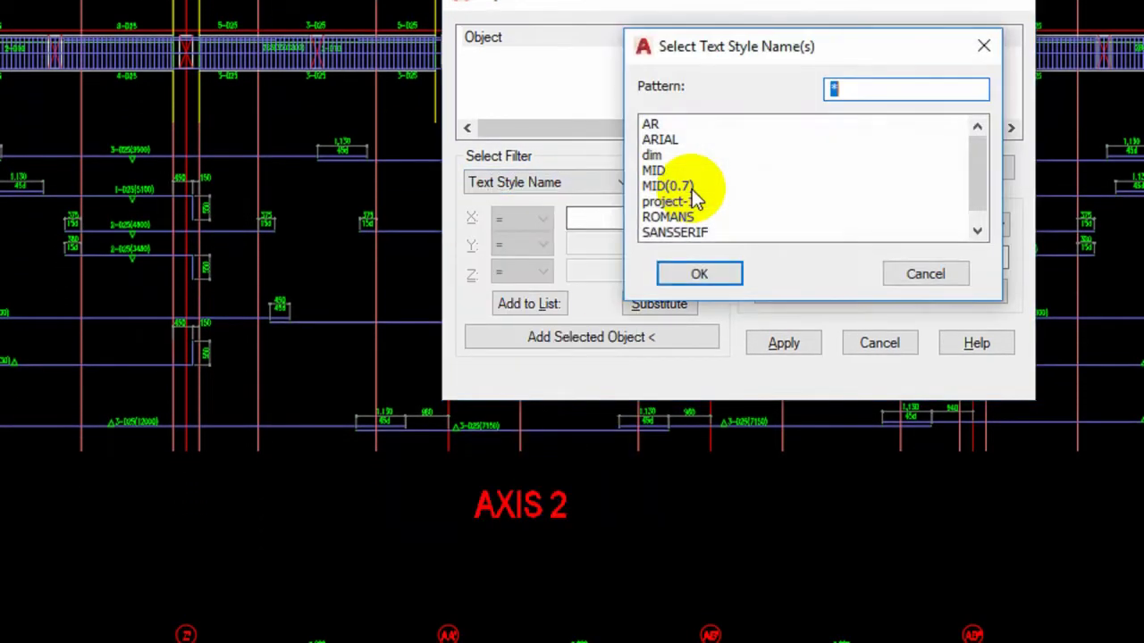
left_click(676, 172)
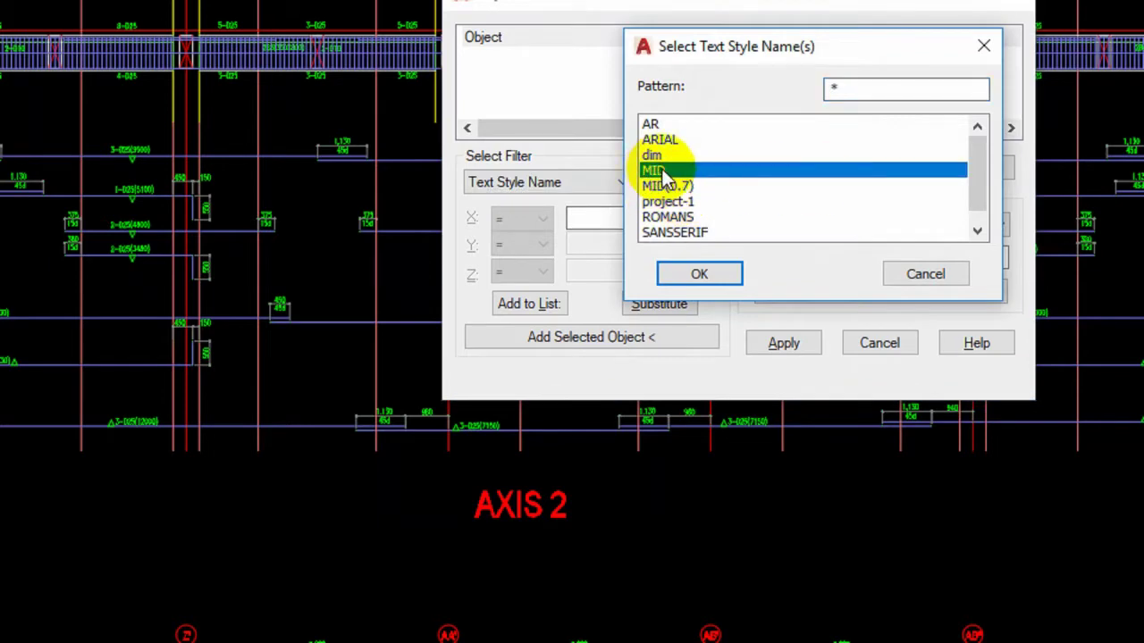
left_click(719, 271)
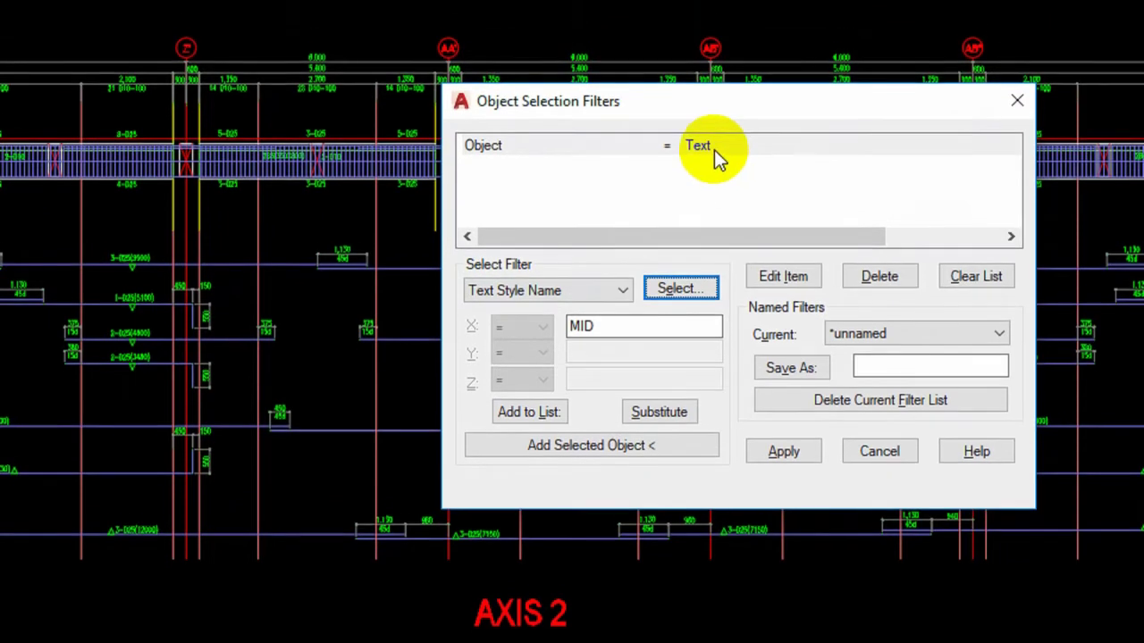
left_click(547, 420)
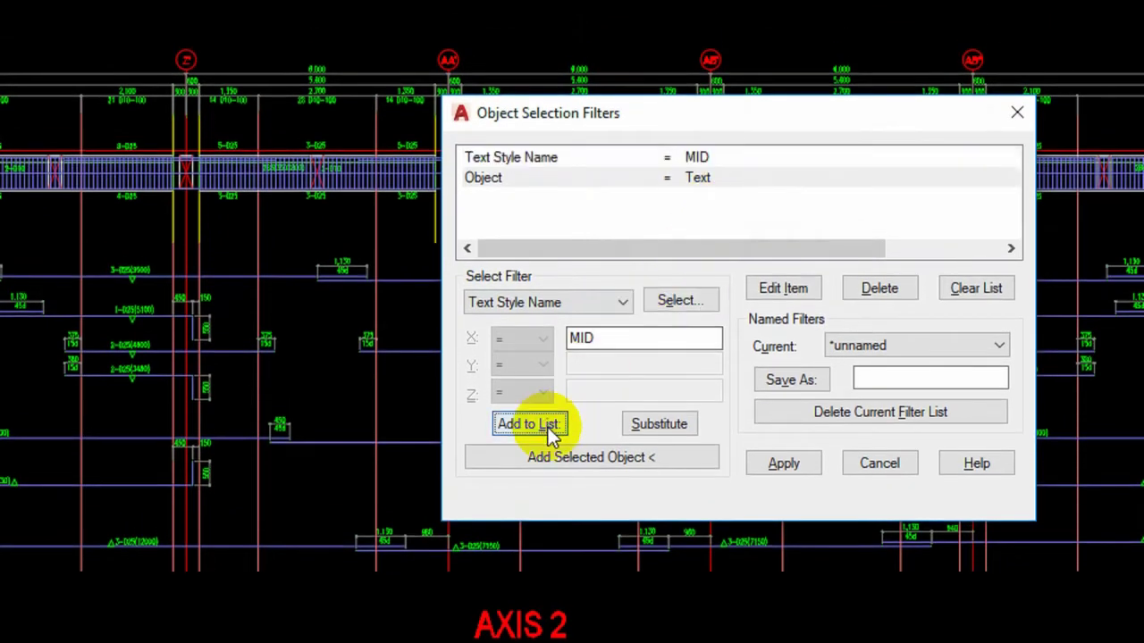
left_click(785, 467)
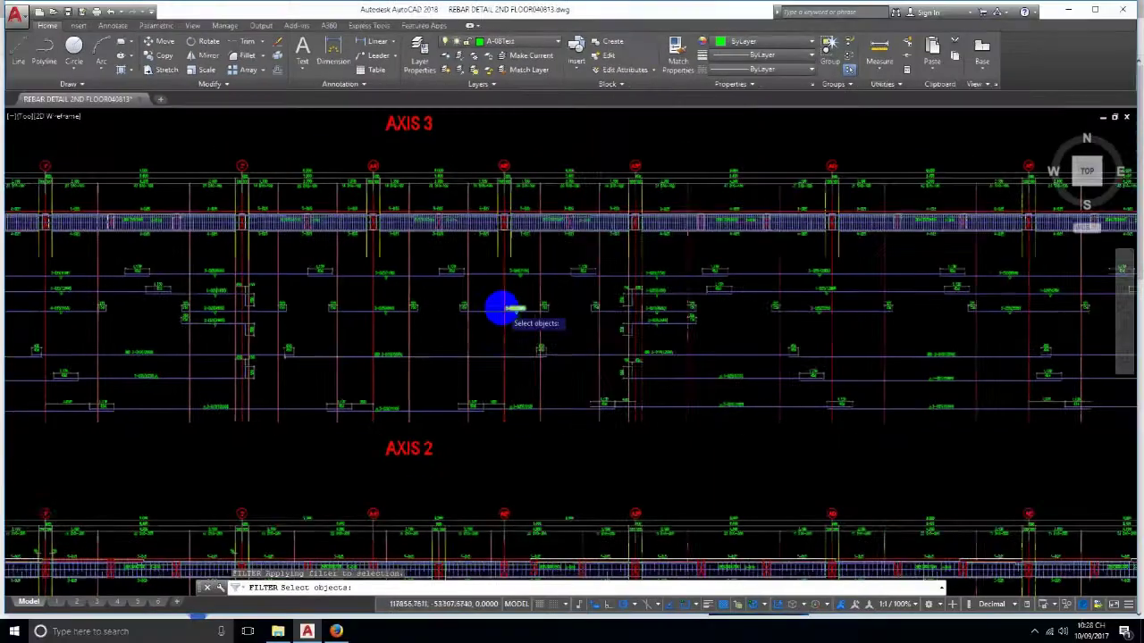
- Window-select the whole drawing to catch the 2422 MID-style texts and show their properties
scroll(498, 309, "down", 5)
scroll(390, 220, "down", 2)
scroll(439, 242, "down", 3)
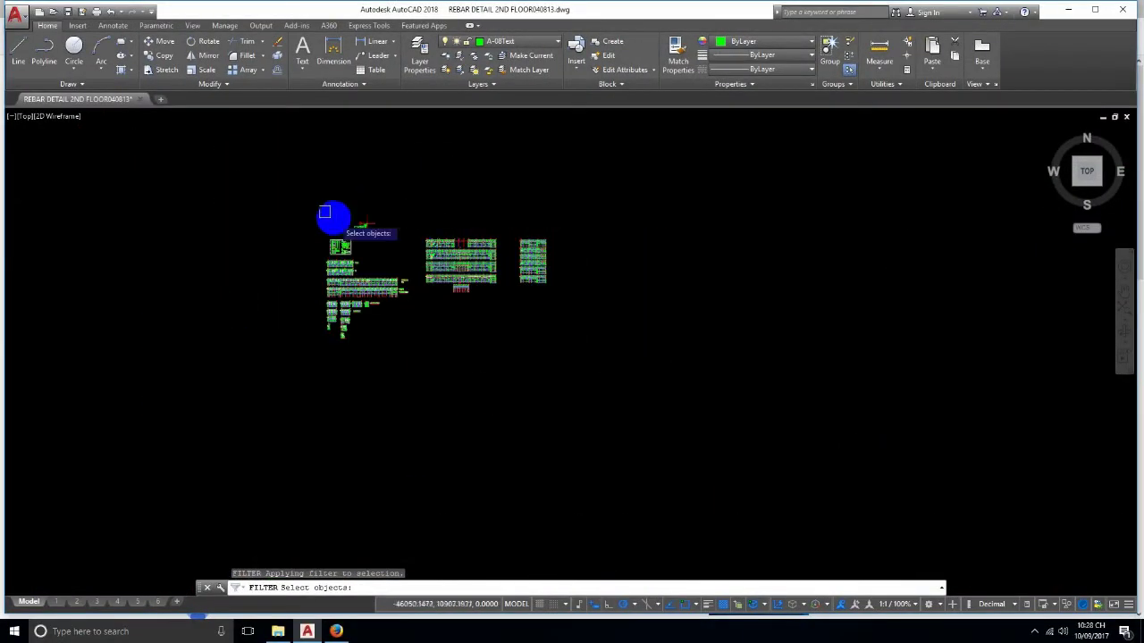
left_click(294, 190)
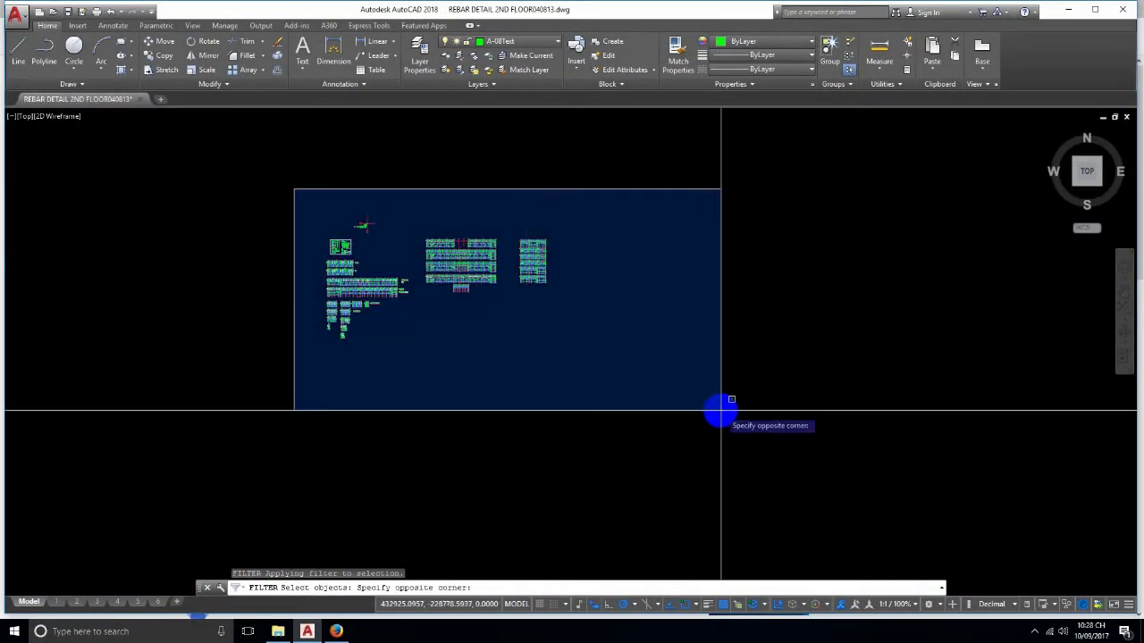
left_click(722, 408)
key("Return")
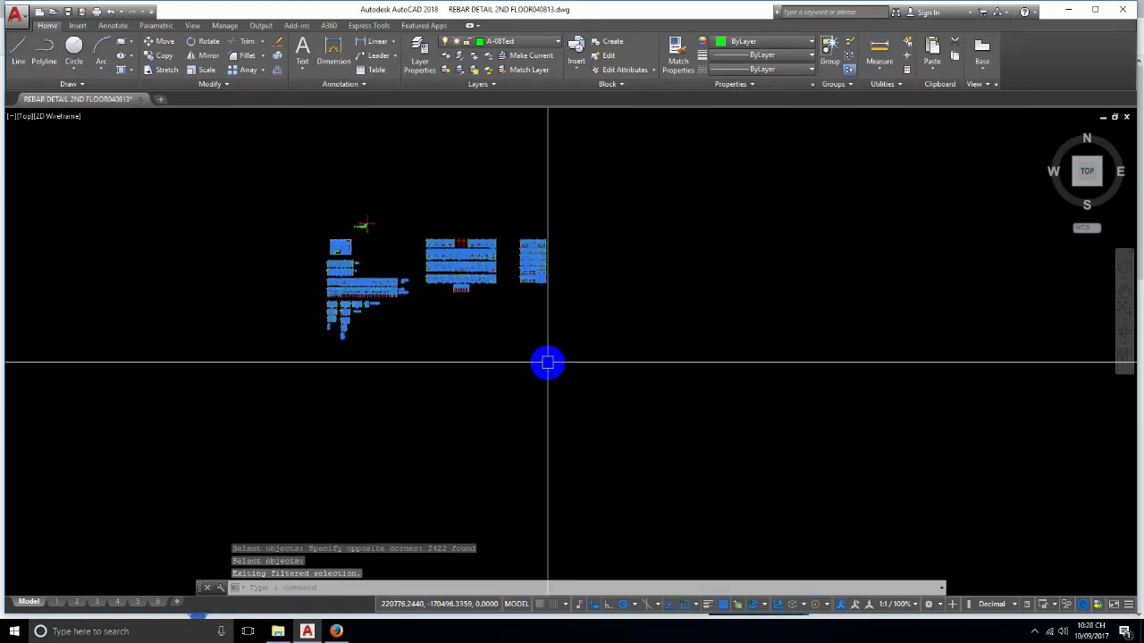
scroll(362, 265, "up", 5)
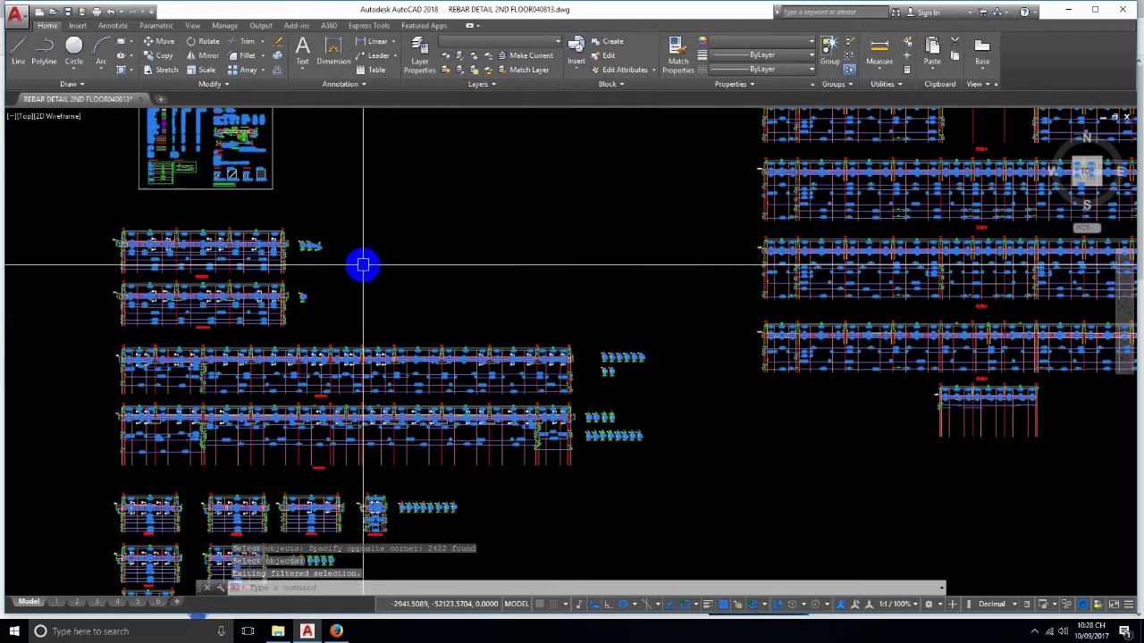
key("ctrl+1")
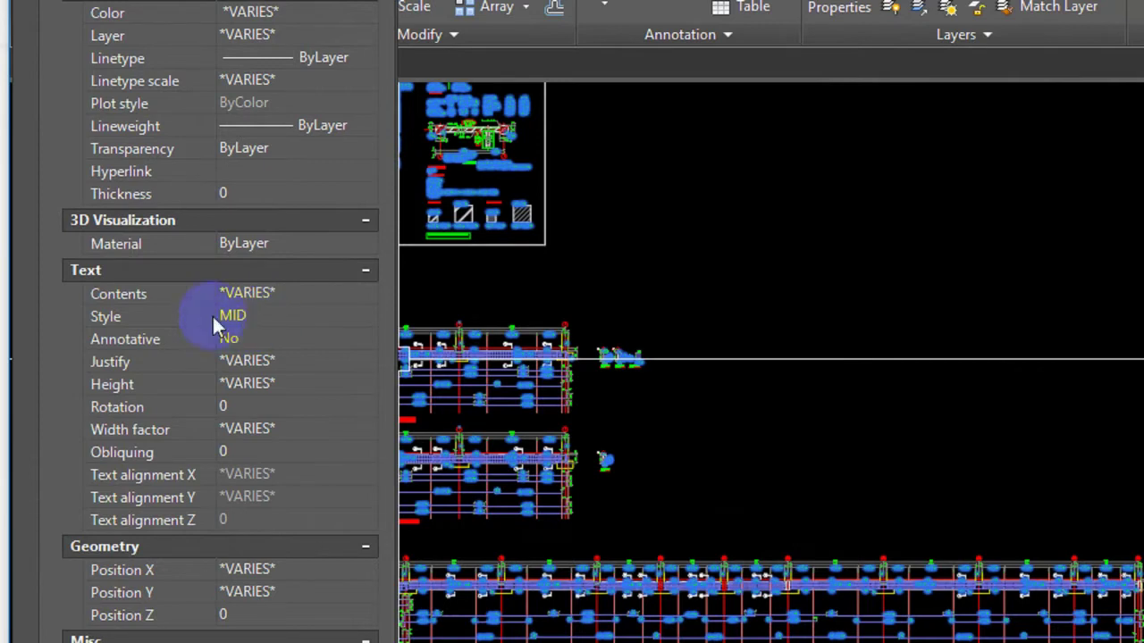
- Clear the 2422-text selection and close the properties listing
left_click(184, 316)
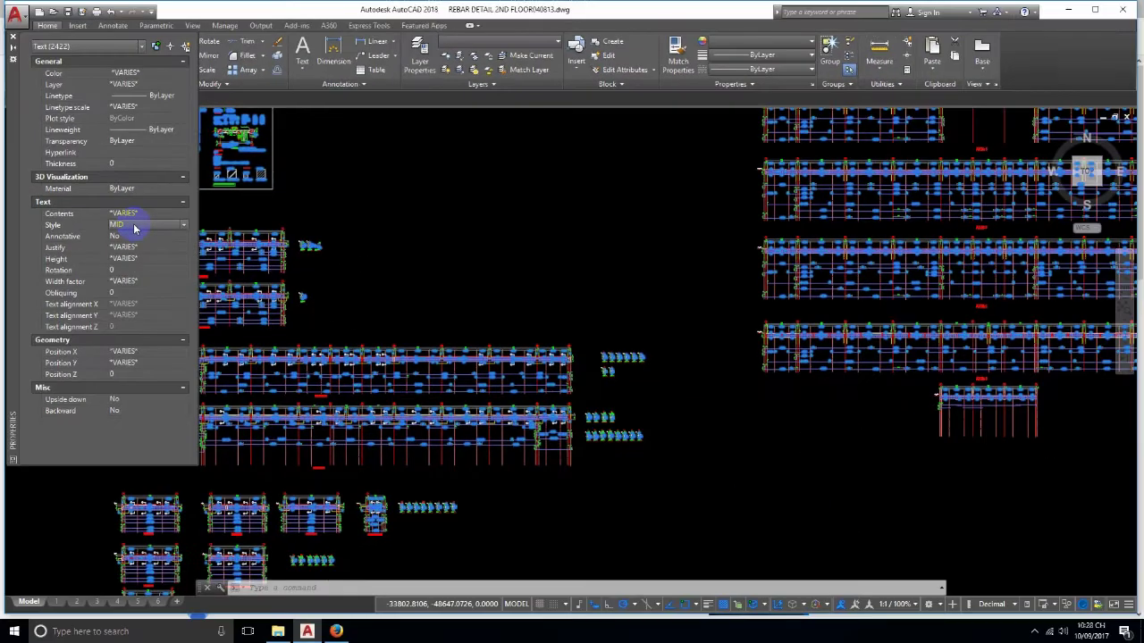
scroll(483, 245, "down", 5)
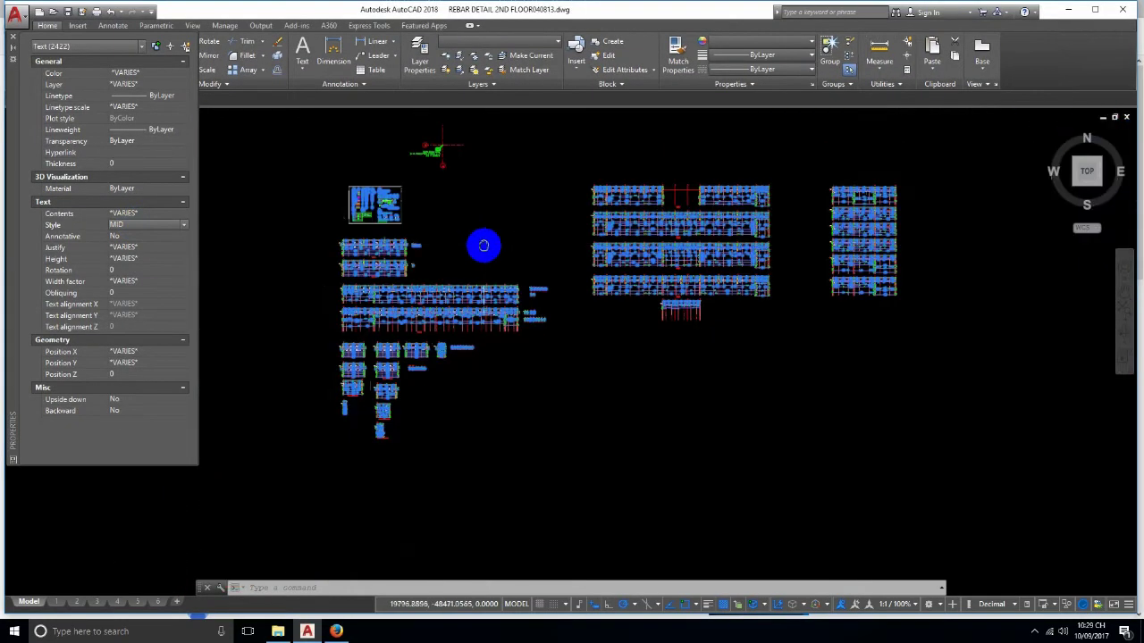
key("Escape")
key("Return")
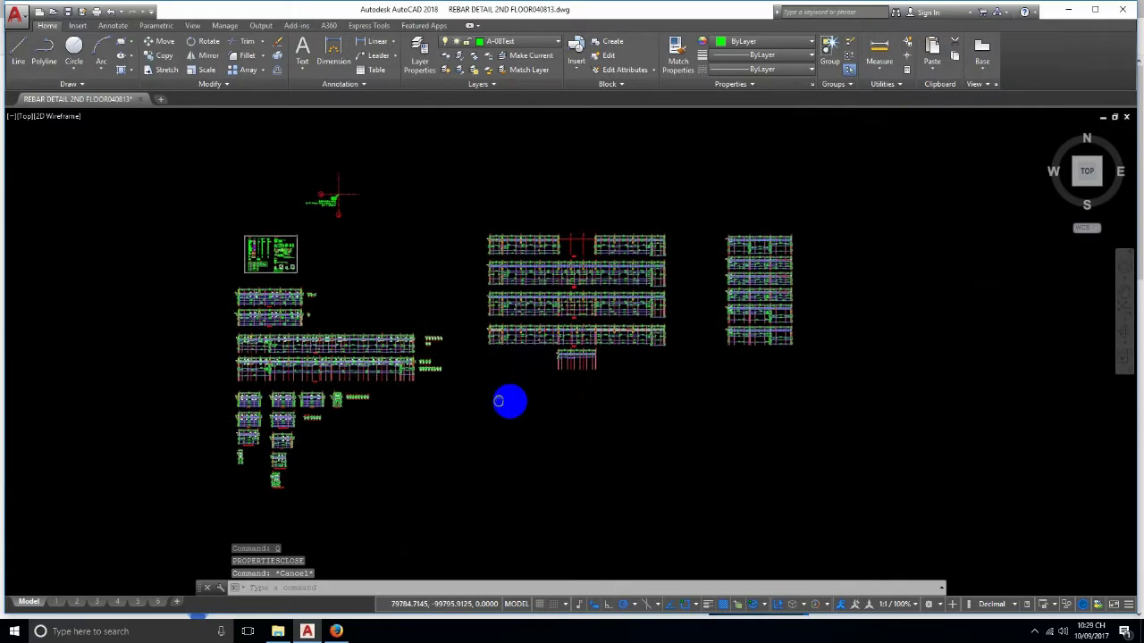
- Zoom to the 2-D25(4050) label and confirm its height is 125 in Properties
scroll(631, 349, "up", 3)
scroll(360, 332, "up", 2)
scroll(360, 332, "up", 1)
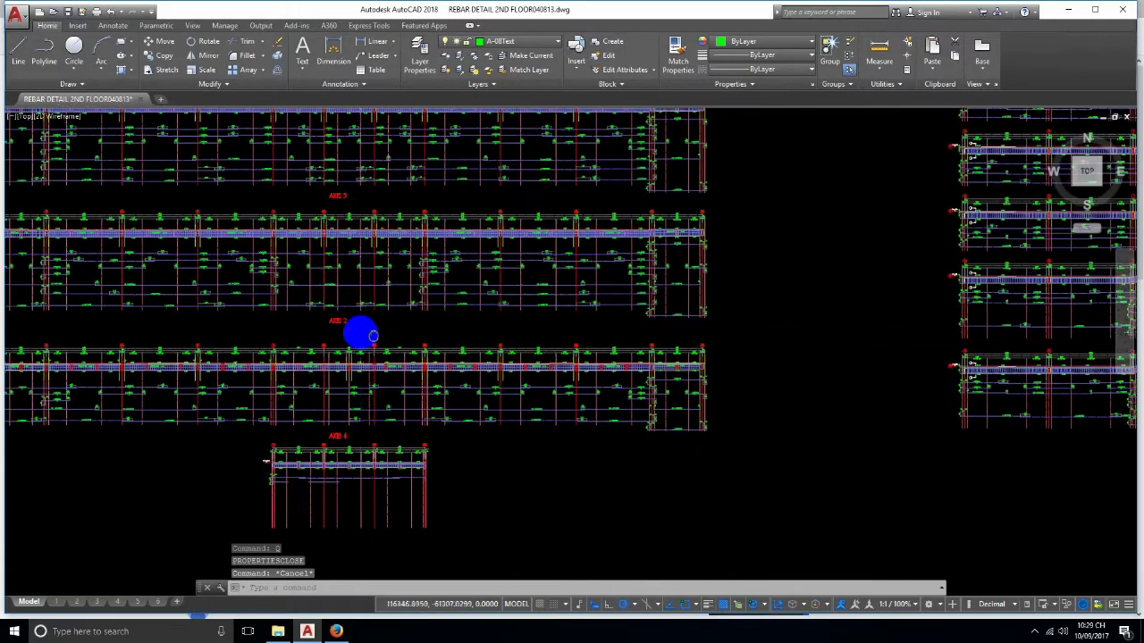
scroll(501, 296, "up", 3)
scroll(525, 295, "up", 2)
middle_click_drag(667, 310, 321, 334)
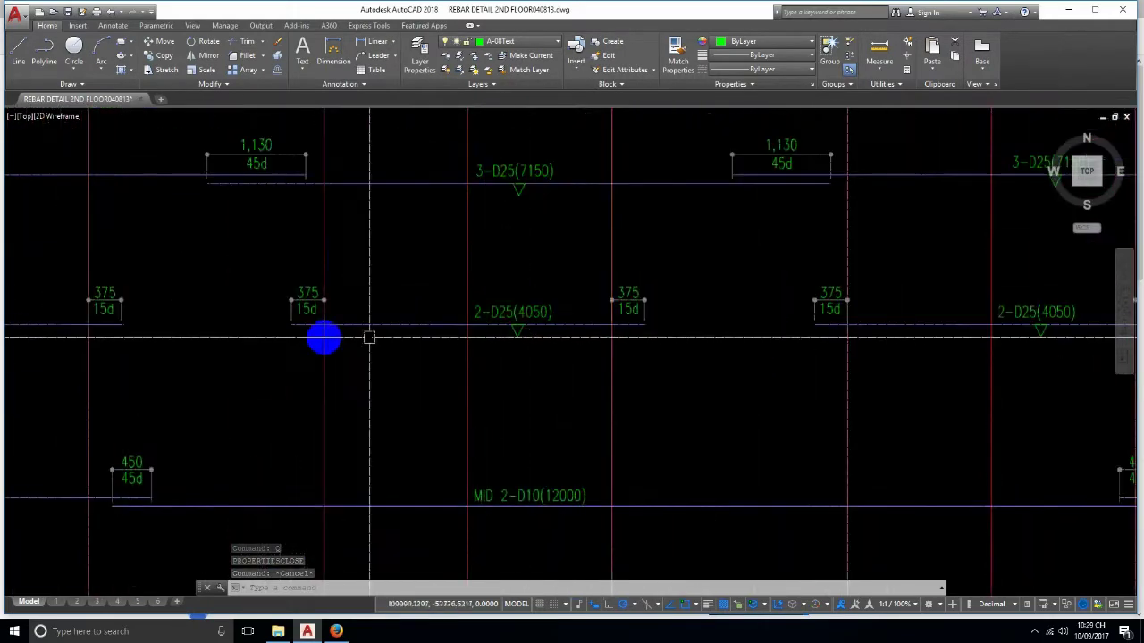
left_click(520, 310)
key("ctrl+1")
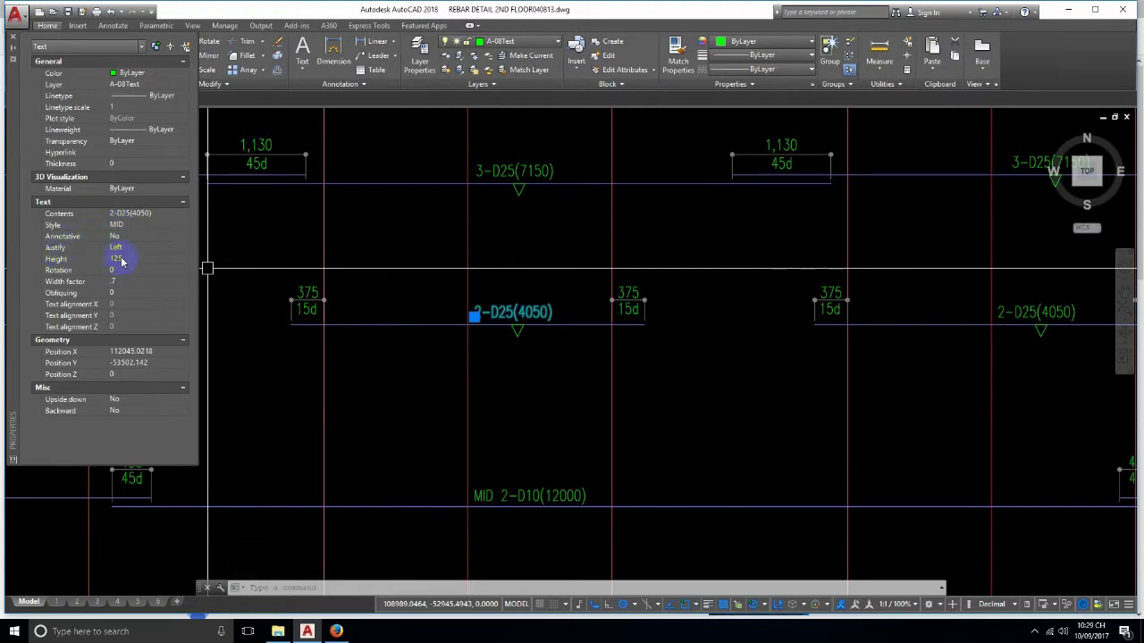
left_click(122, 261)
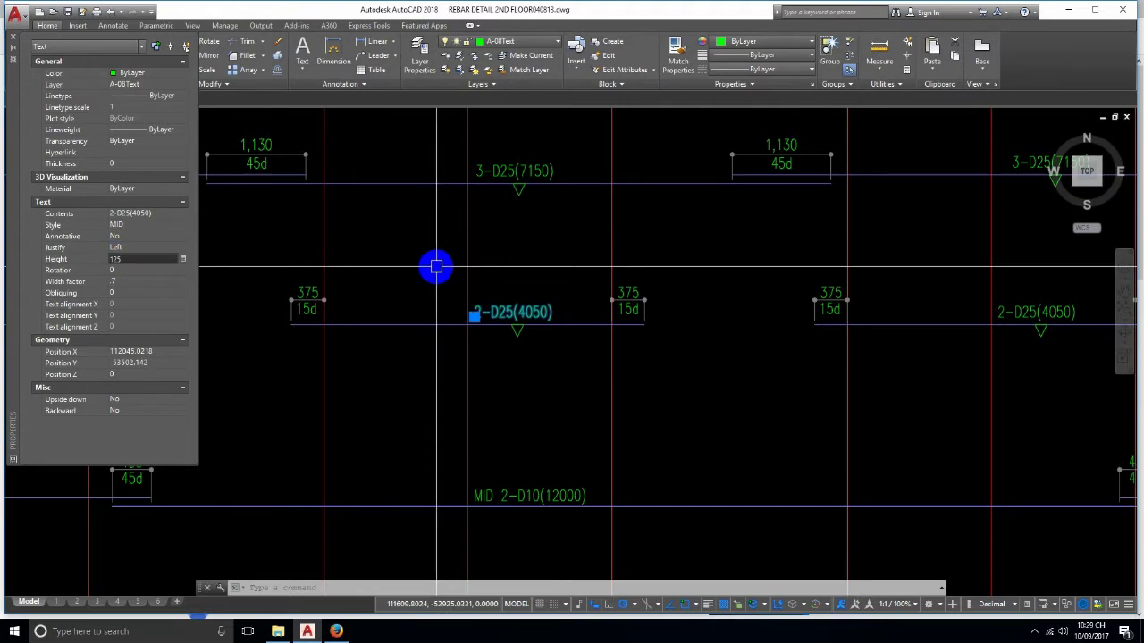
- Deselect the 2-D25(4050) label and close the Properties palette
key("Escape")
scroll(438, 307, "down", 2)
key("ctrl+1")
- Reopen the object selection filters and pick Text Height as the filter property
scroll(531, 327, "down", 5)
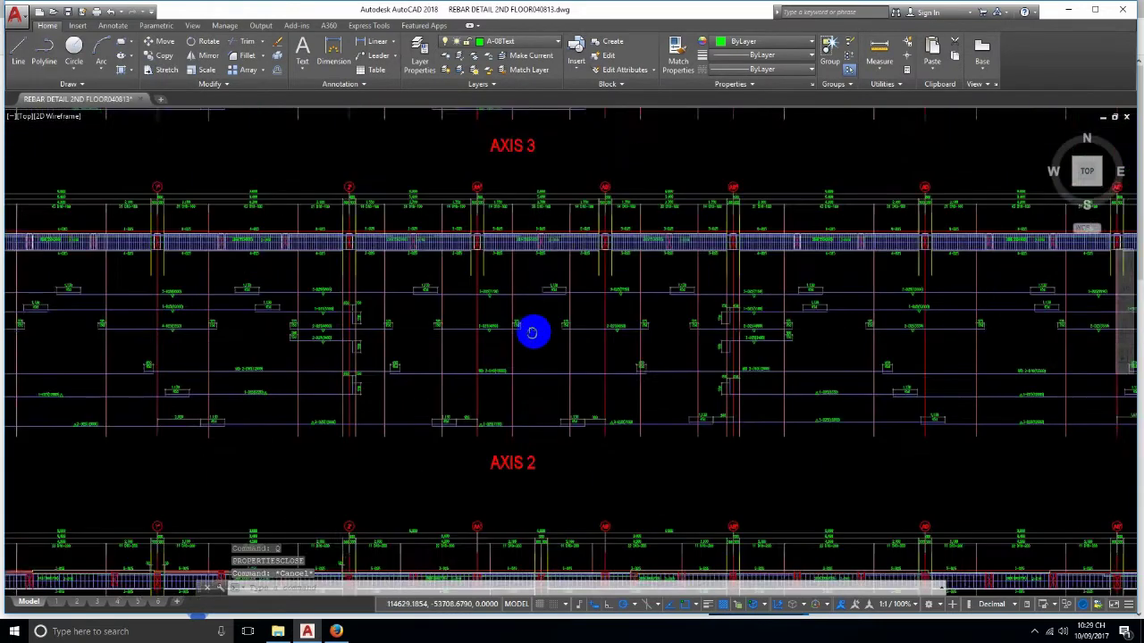
middle_click_drag(531, 327, 485, 333)
type("FI")
key("Return")
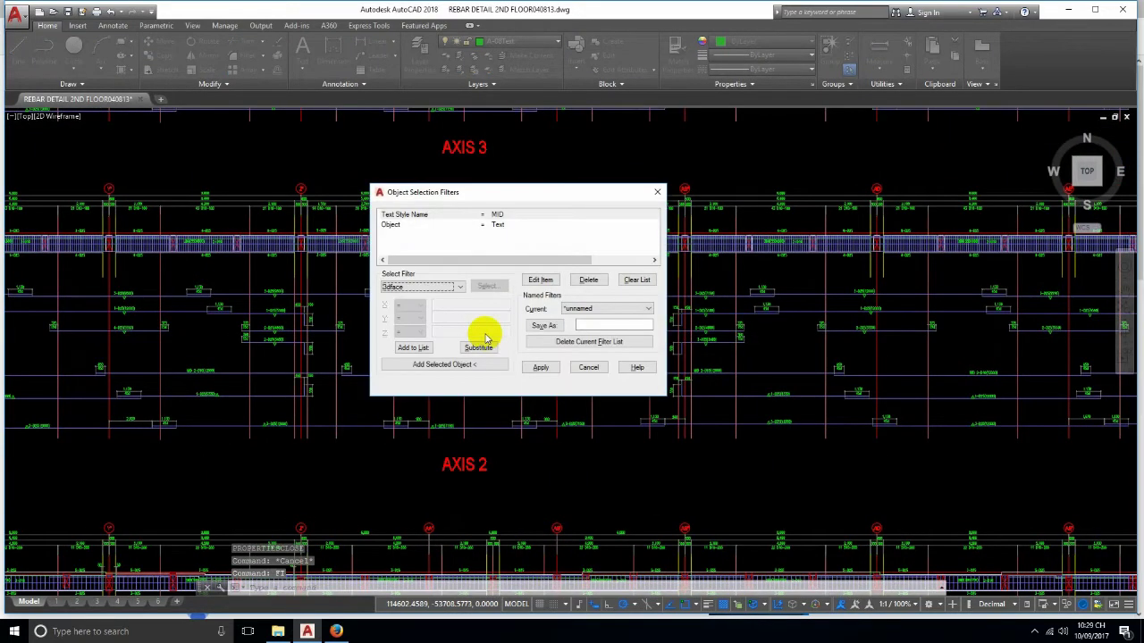
left_click(428, 289)
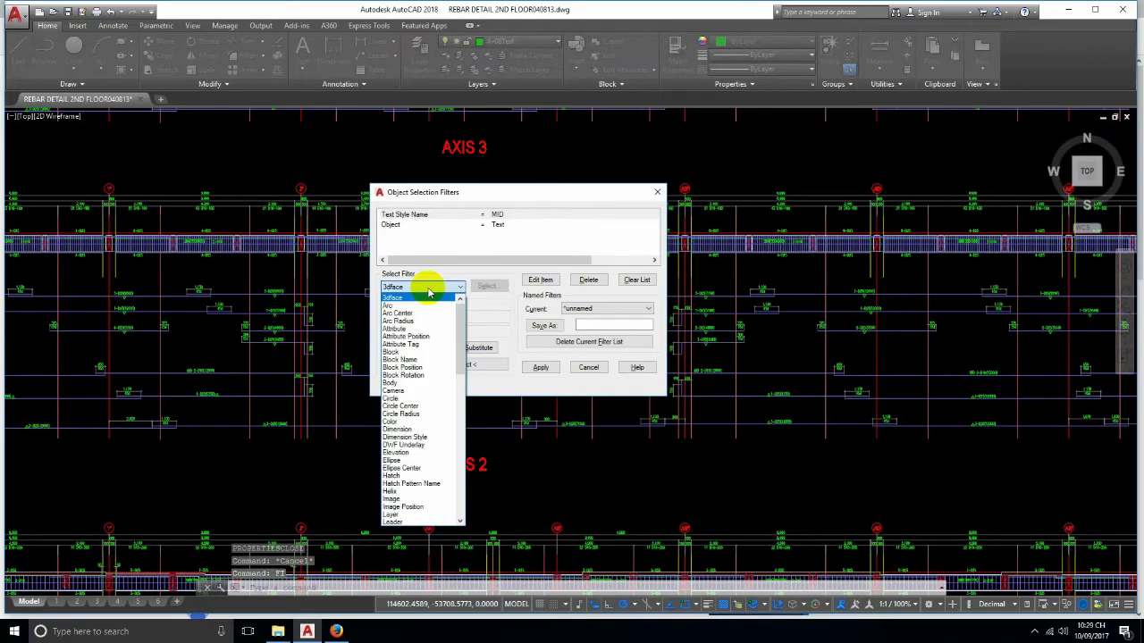
scroll(429, 456, "down", 1)
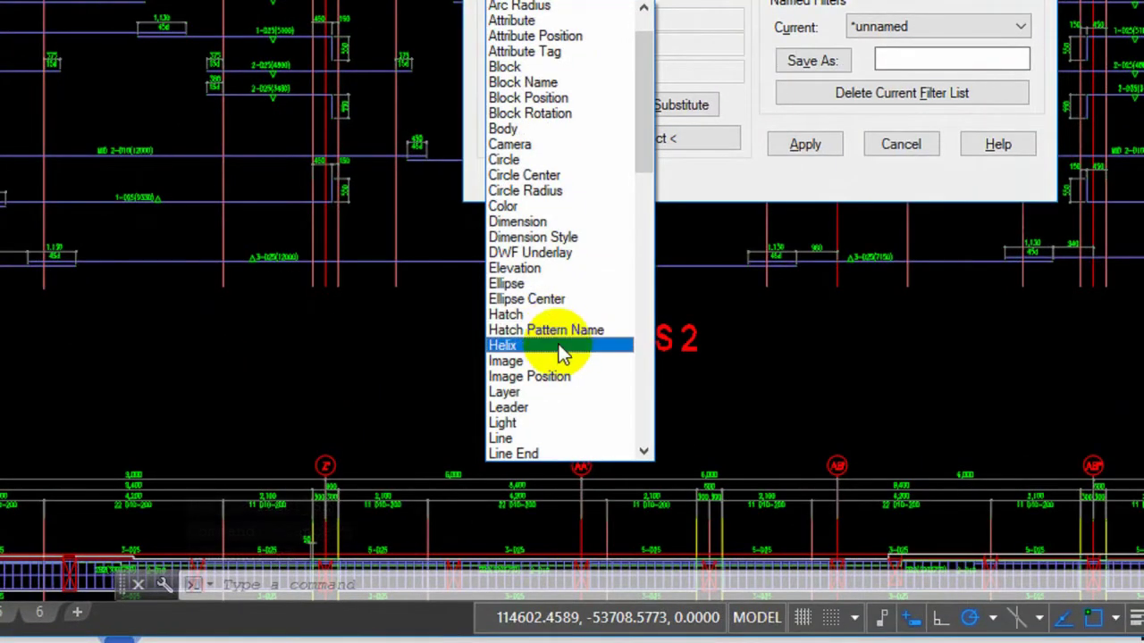
scroll(559, 348, "down", 1)
scroll(560, 349, "down", 4)
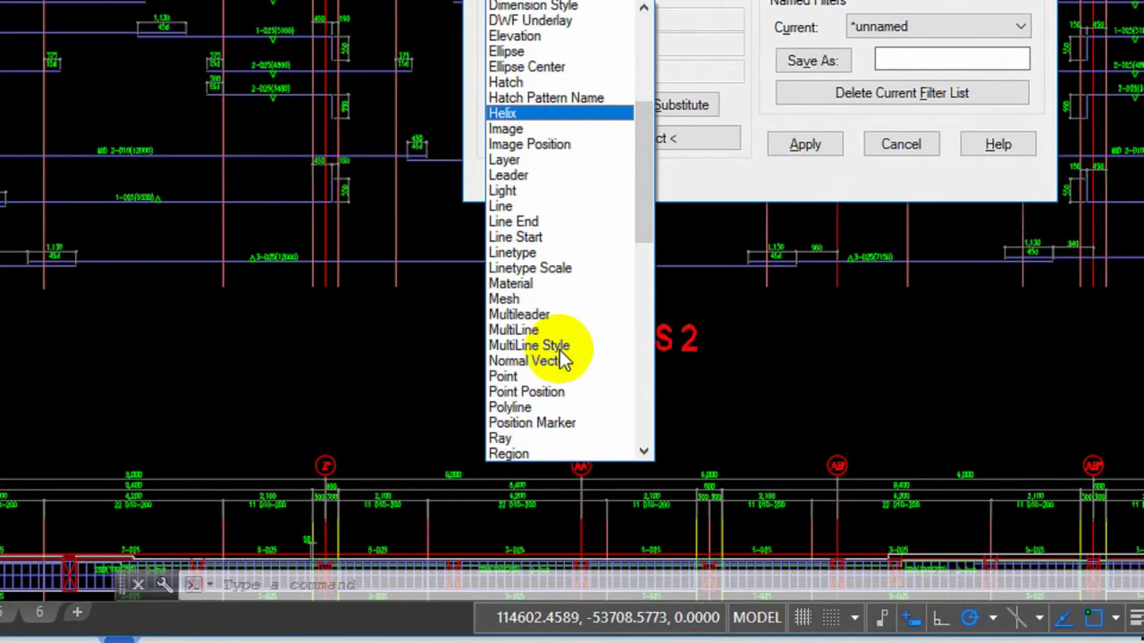
scroll(560, 351, "down", 3)
scroll(559, 350, "down", 4)
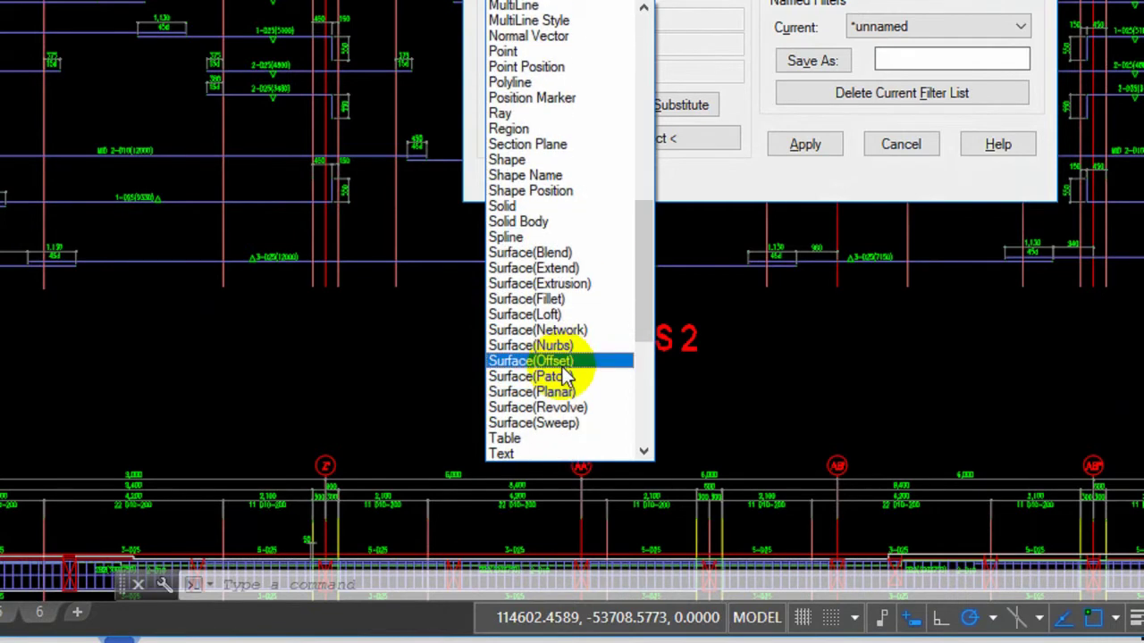
scroll(567, 375, "down", 4)
left_click(563, 286)
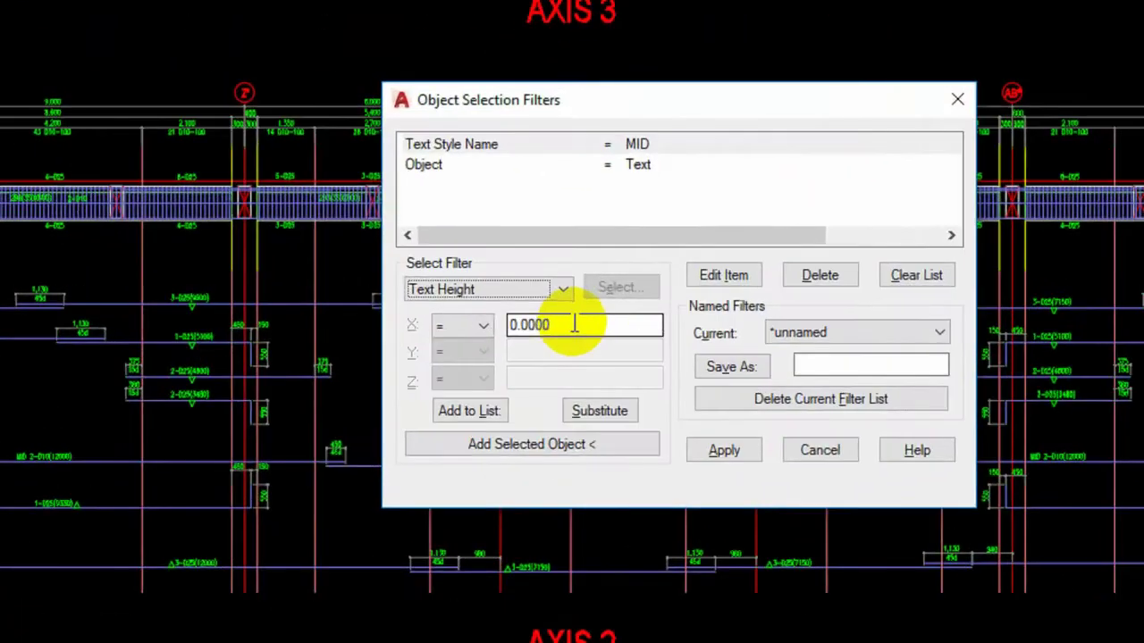
- Add a Text Height = 125 condition to the filter list and apply it
left_click_drag(469, 305, 397, 308)
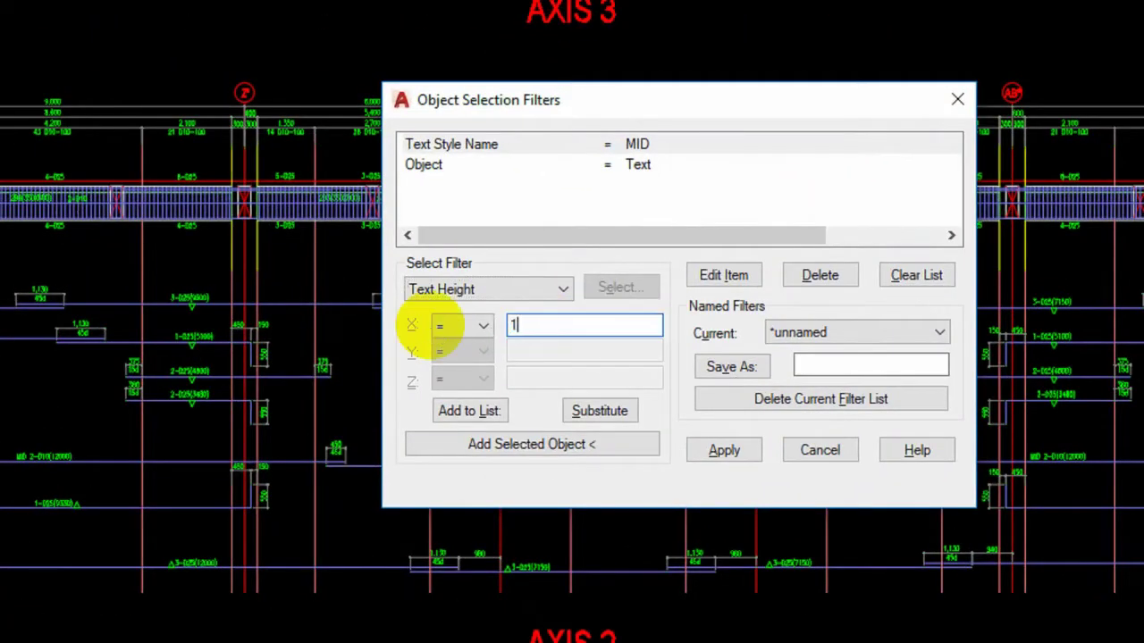
type("25")
left_click(469, 411)
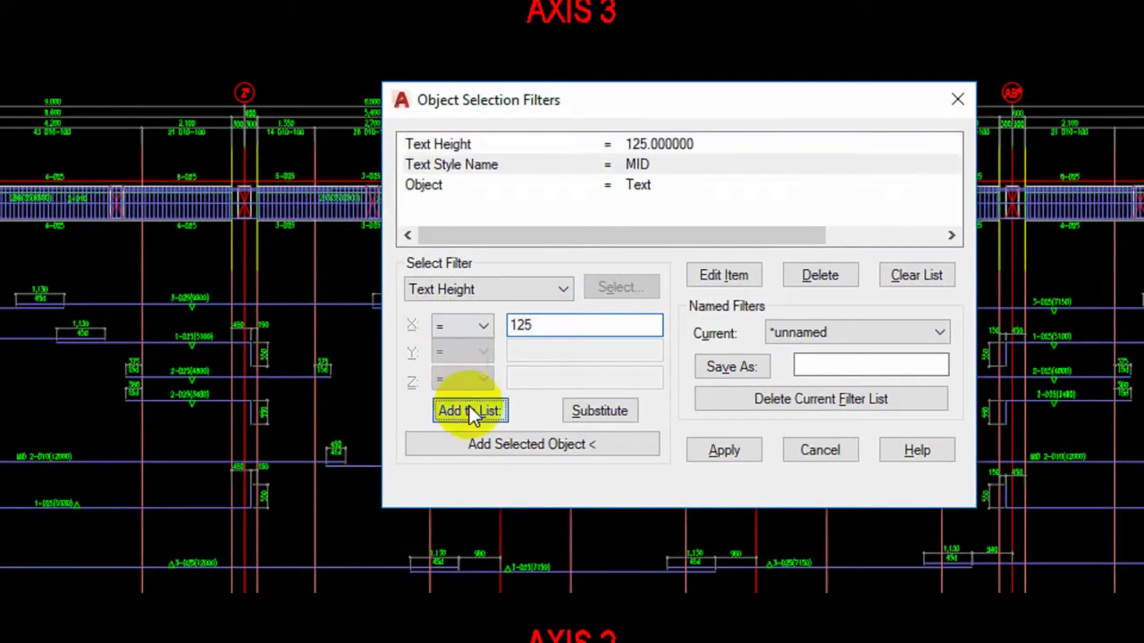
left_click(726, 453)
- Window-select the entire drawing so the filter catches the MID-style, height-125 texts
scroll(512, 357, "down", 8)
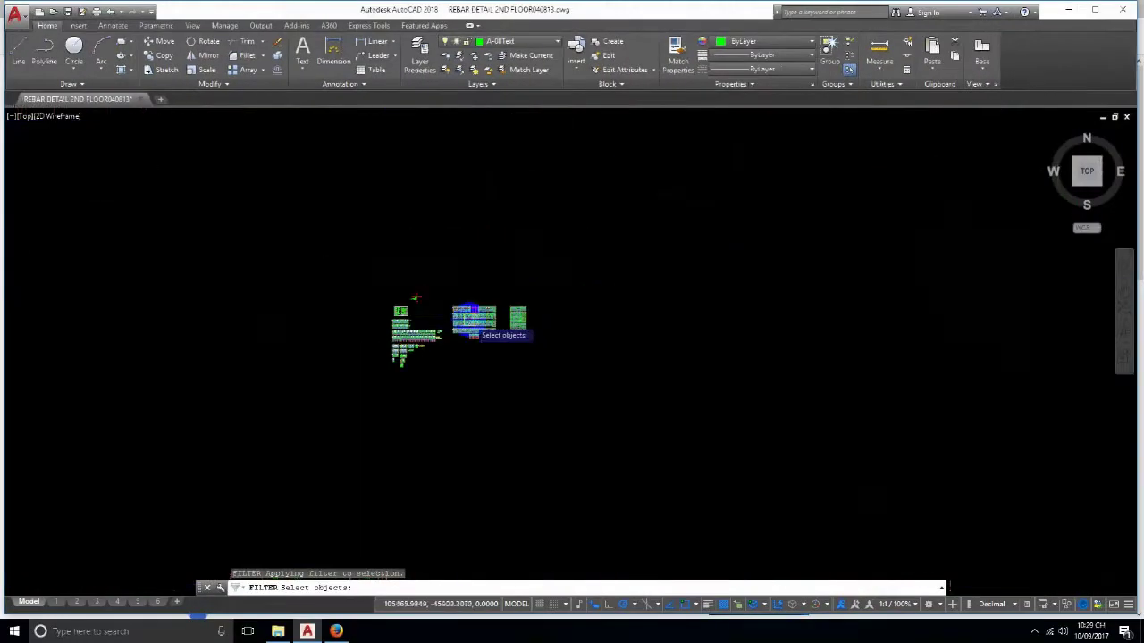
left_click(332, 255)
left_click(689, 447)
key("Return")
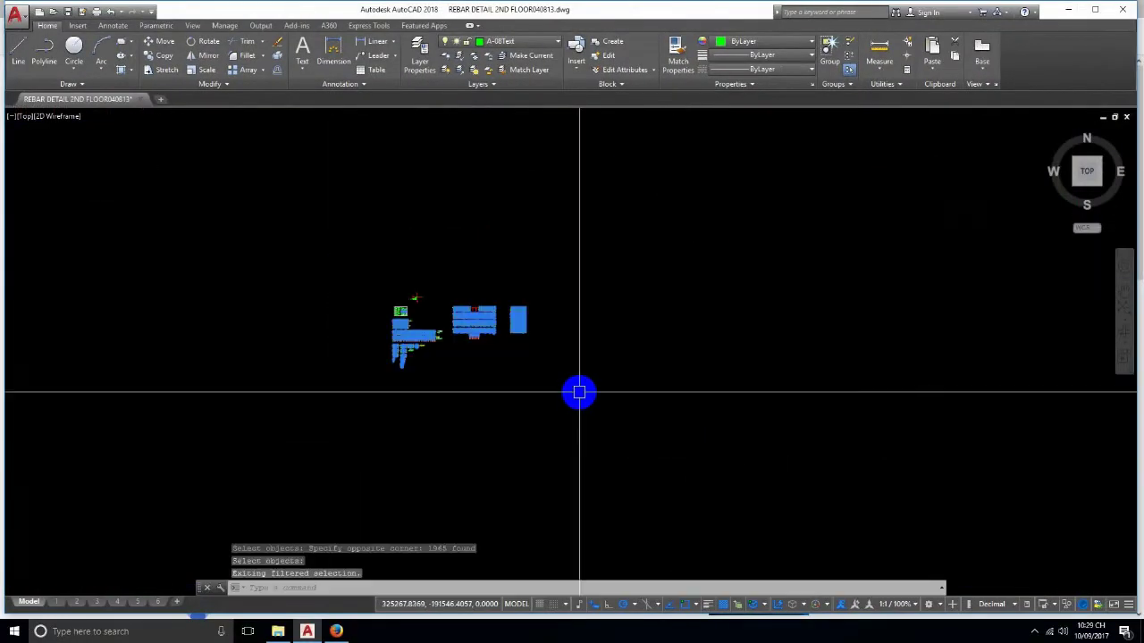
- Zoom and pan across the legend sheet to review the selected texts
scroll(454, 301, "up", 5)
scroll(439, 295, "up", 3)
scroll(487, 394, "up", 3)
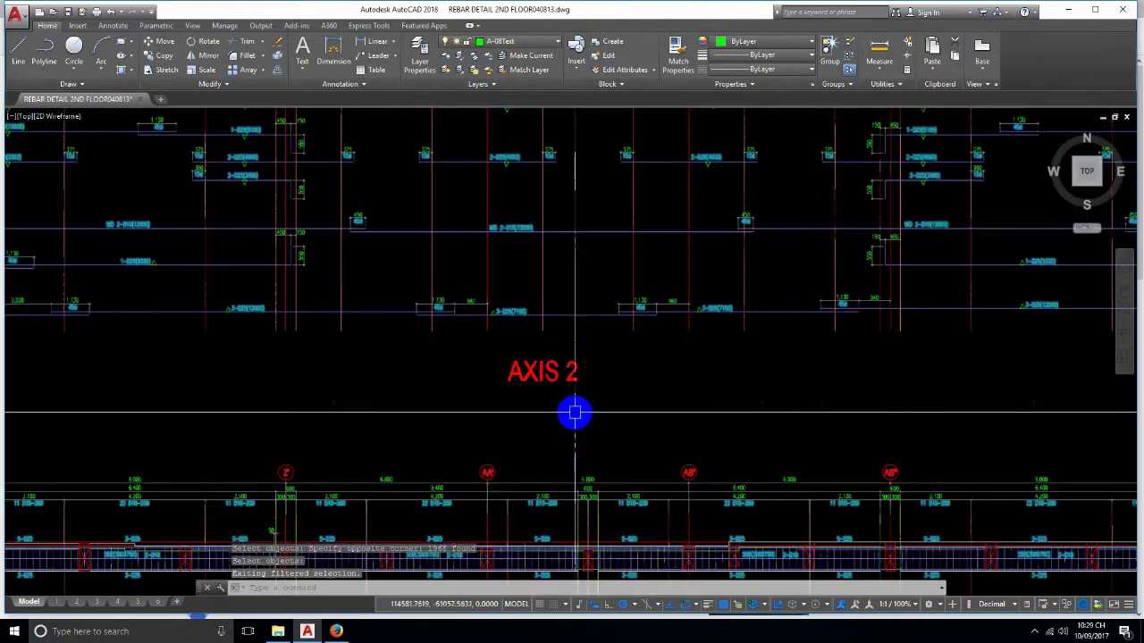
scroll(470, 320, "up", 3)
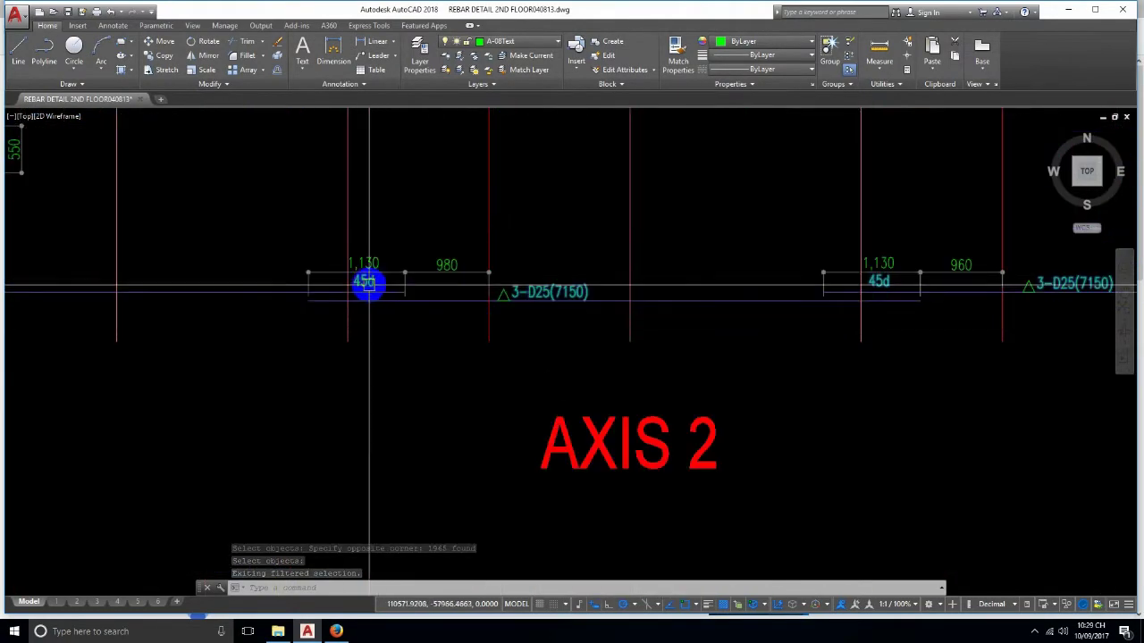
scroll(652, 332, "down", 3)
scroll(658, 340, "down", 3)
scroll(125, 250, "up", 5)
scroll(460, 245, "up", 5)
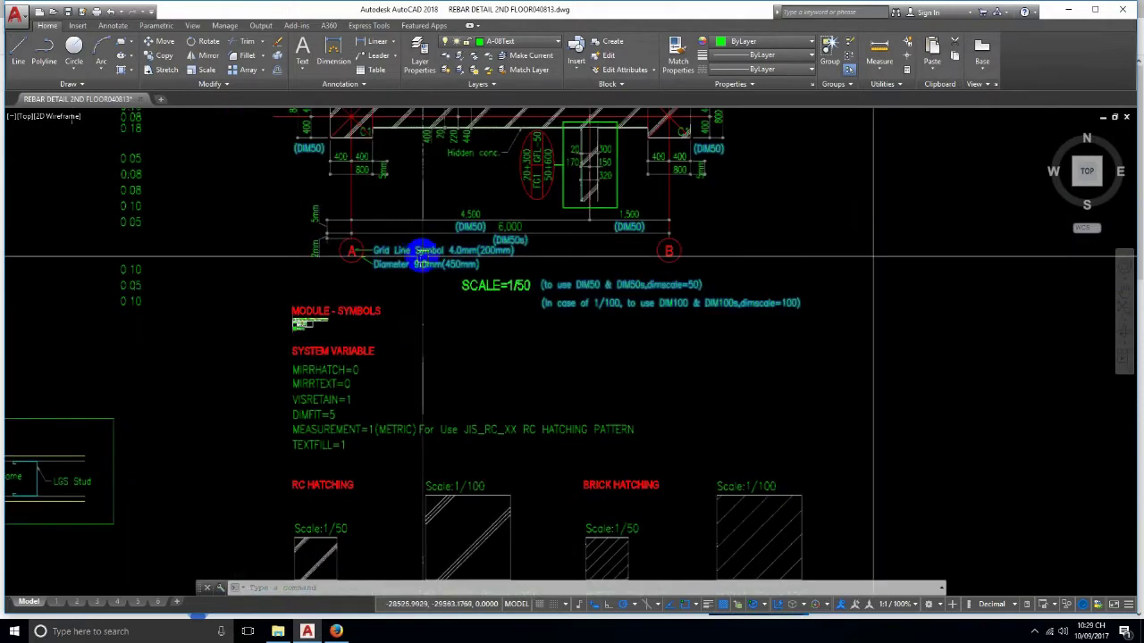
scroll(468, 313, "down", 5)
scroll(520, 313, "up", 4)
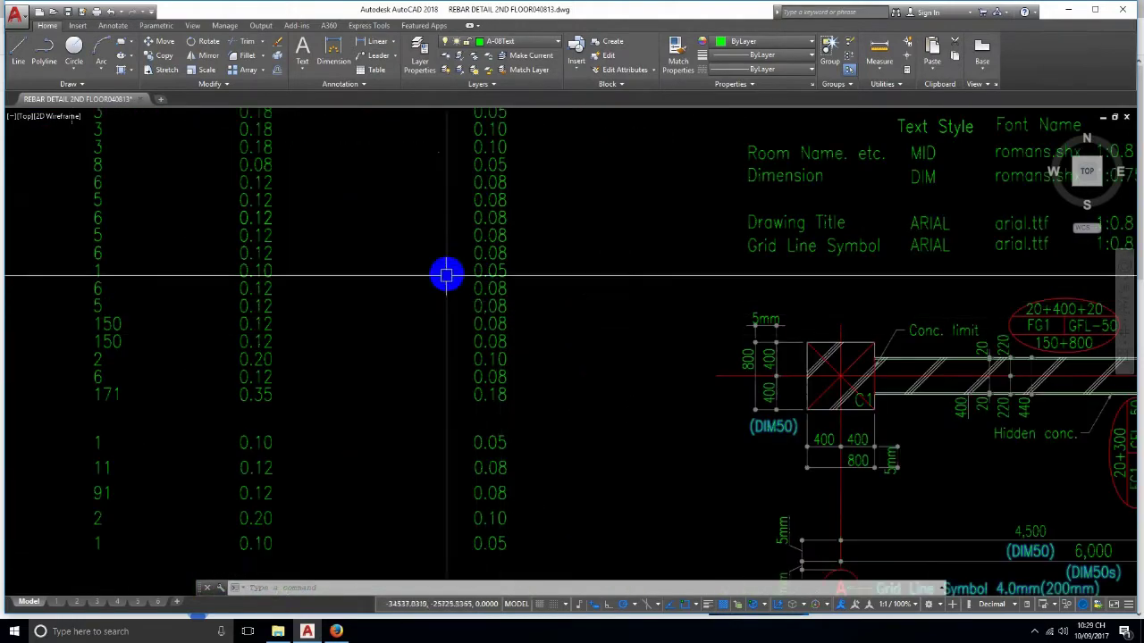
middle_click_drag(766, 467, 468, 322)
scroll(646, 378, "down", 5)
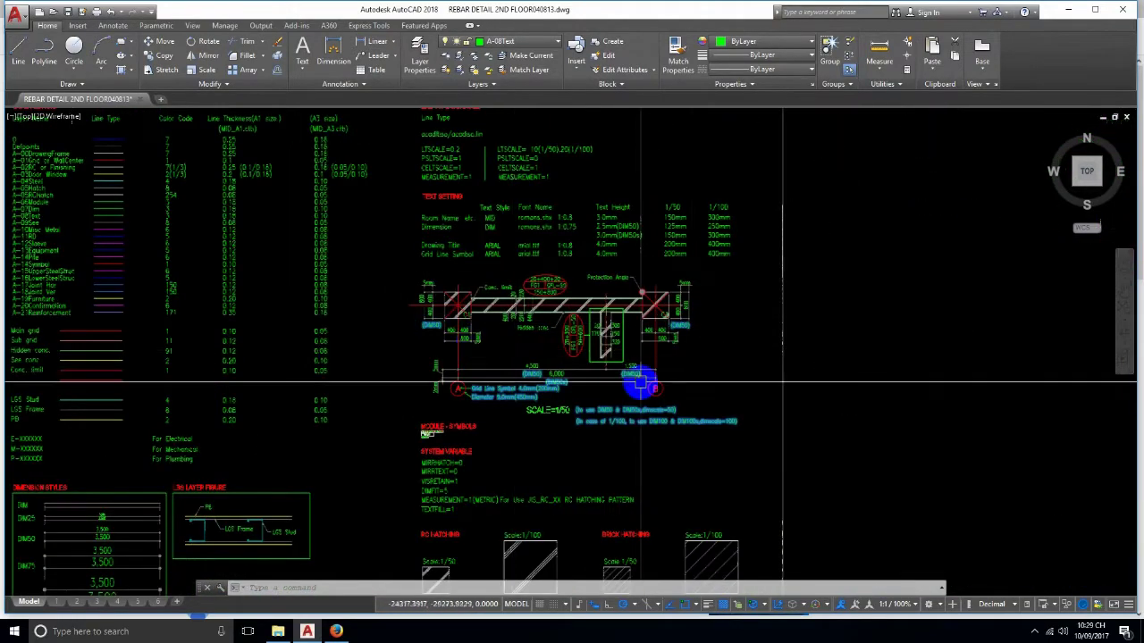
scroll(403, 238, "down", 4)
scroll(657, 390, "down", 4)
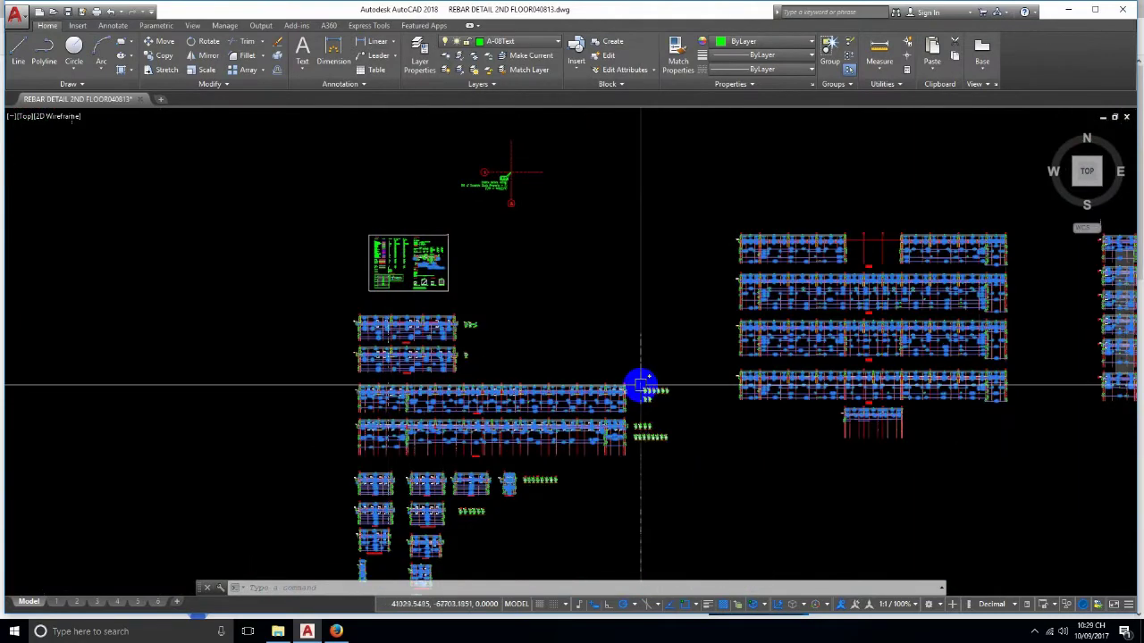
- Confirm in Properties that the selected texts share style MID and height 125
key("ctrl+1")
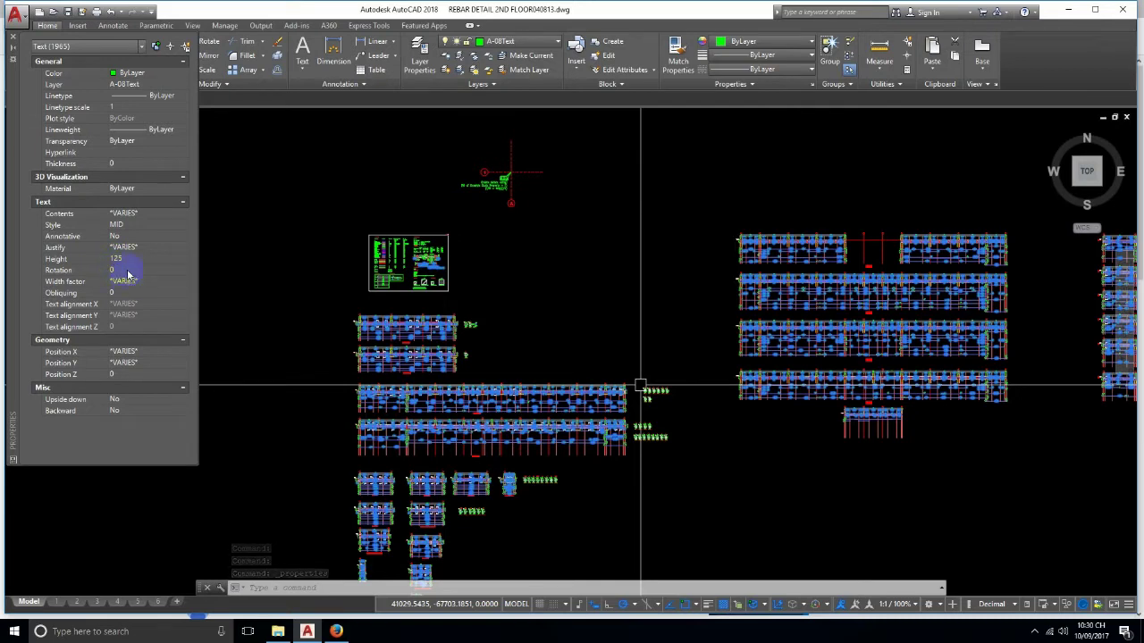
left_click(127, 259)
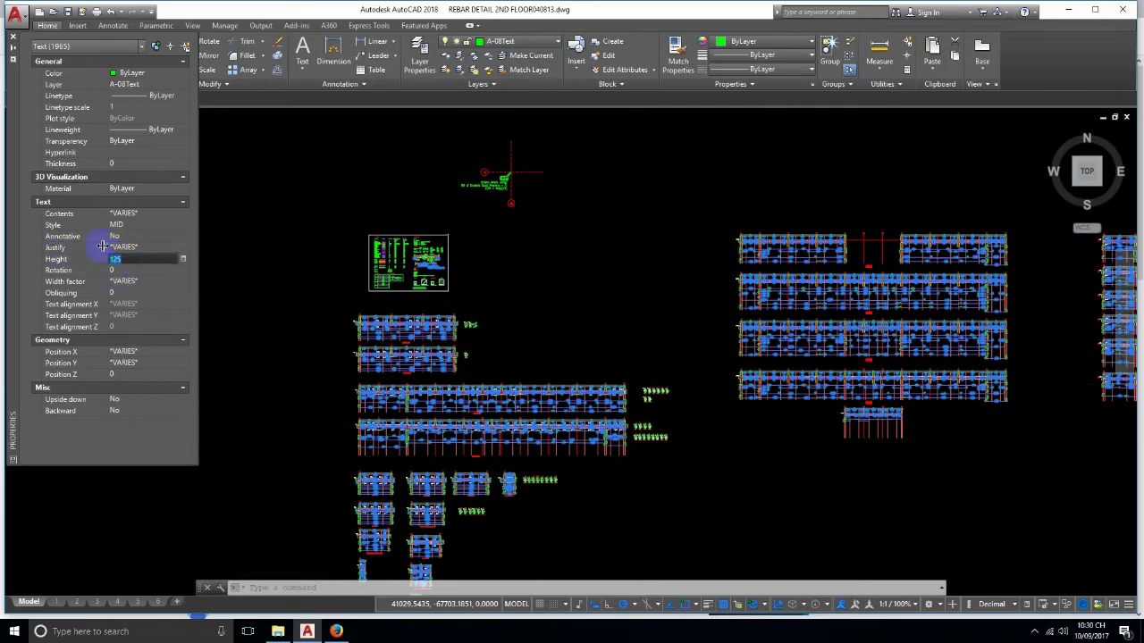
key("ctrl+1")
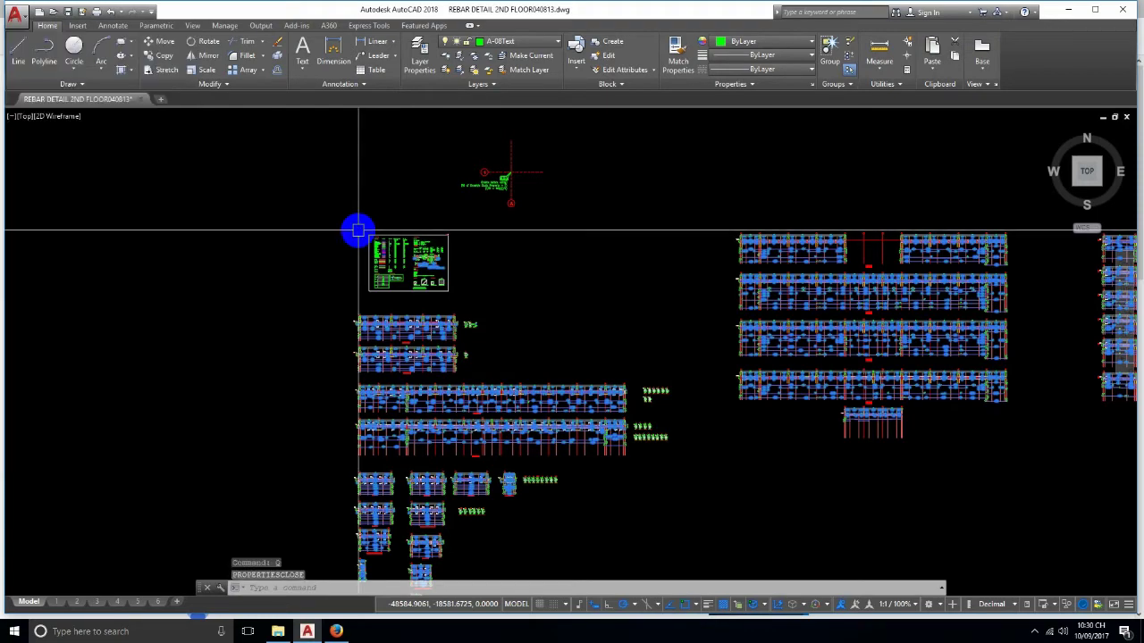
- Pan and zoom to center the rebar detail near AXIS 2
scroll(358, 231, "down", 5)
middle_click_drag(587, 319, 492, 340)
scroll(492, 339, "up", 5)
middle_click_drag(700, 416, 540, 398)
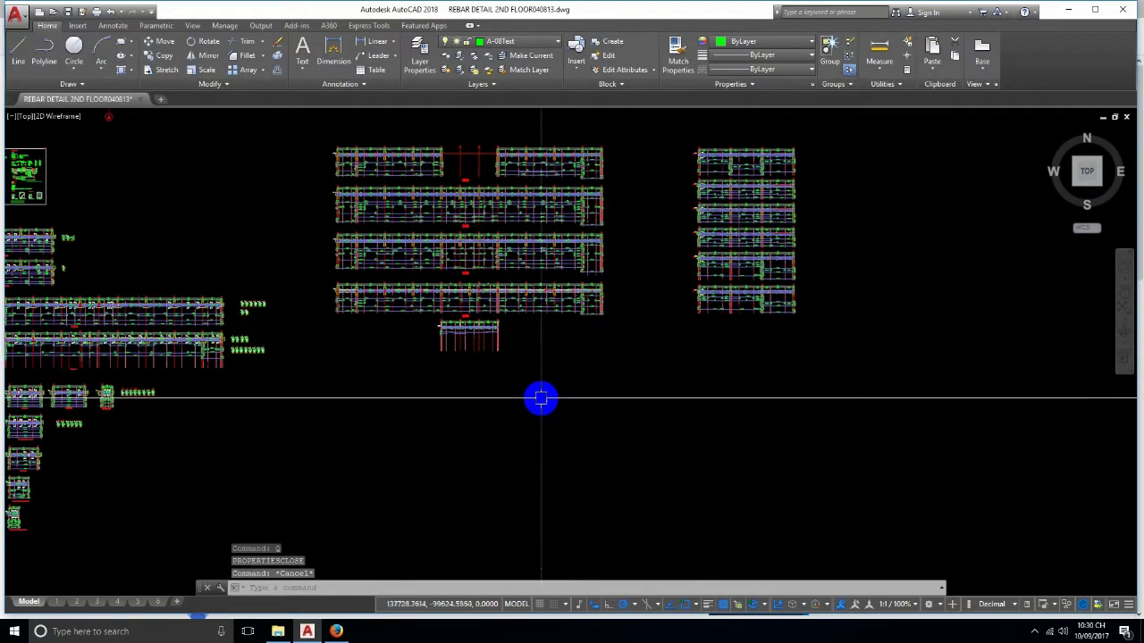
middle_click_drag(562, 347, 544, 391)
mouse_move(467, 307)
middle_mouse_down()
mouse_move(578, 430)
mouse_move(631, 411)
middle_mouse_up()
scroll(626, 408, "down", 2)
scroll(619, 393, "up", 2)
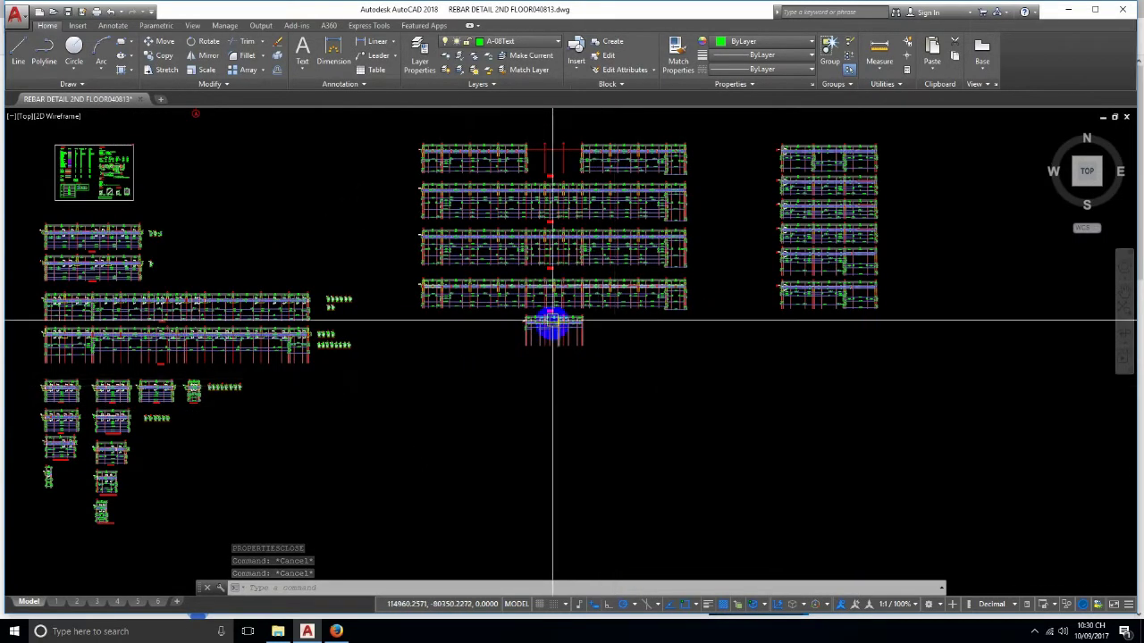
scroll(549, 319, "up", 5)
scroll(486, 238, "up", 3)
middle_click_drag(613, 340, 616, 393)
scroll(616, 393, "up", 3)
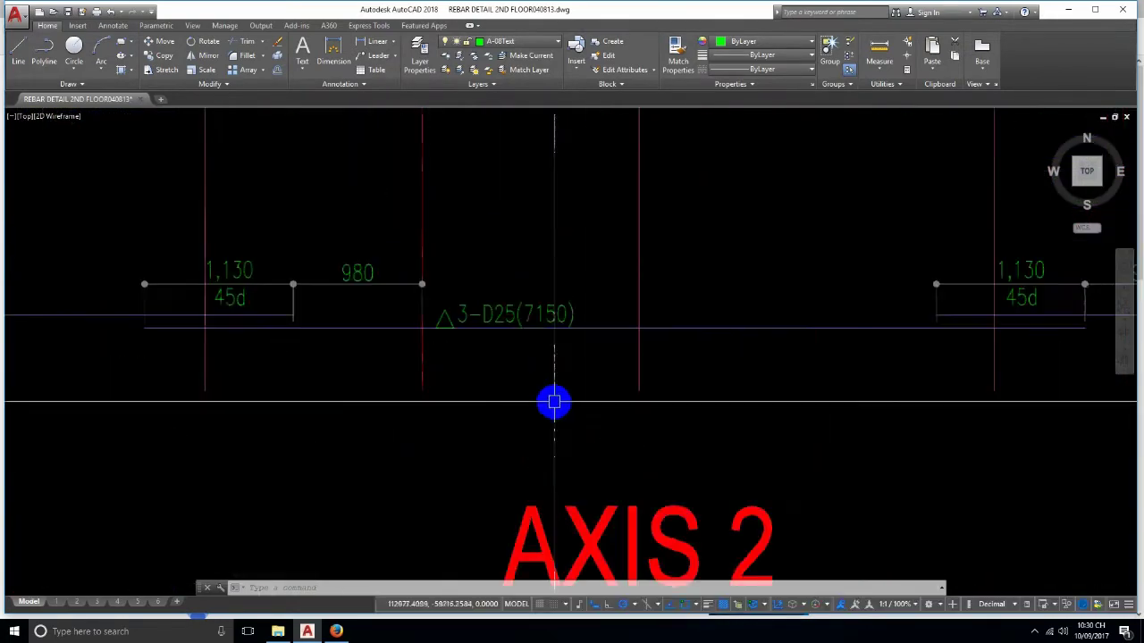
scroll(551, 401, "up", 2)
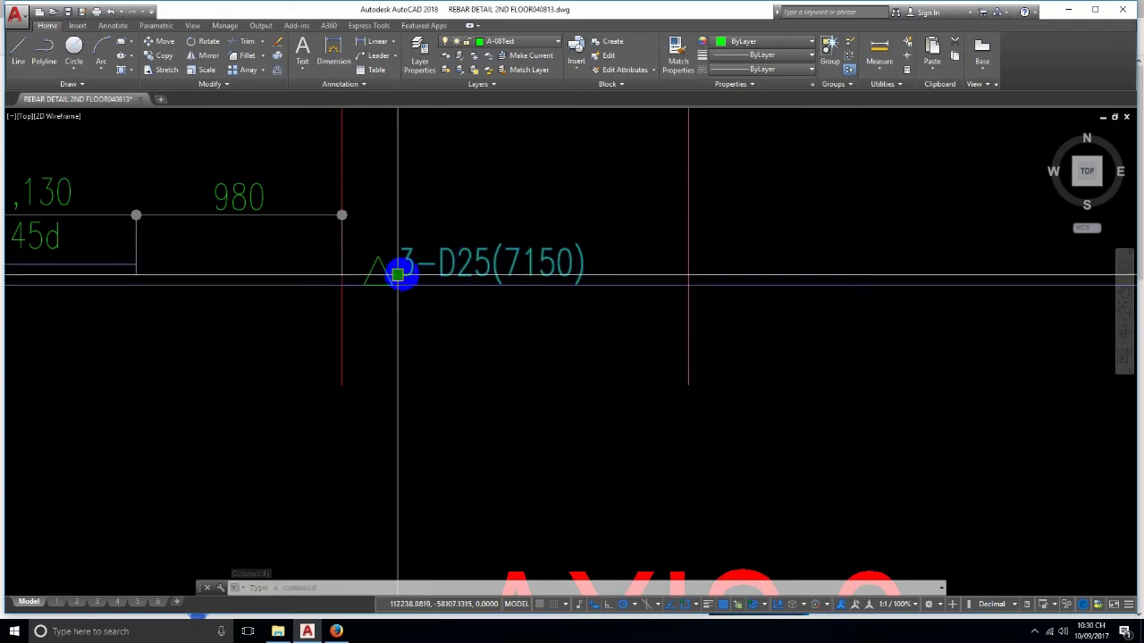
key("ctrl+1")
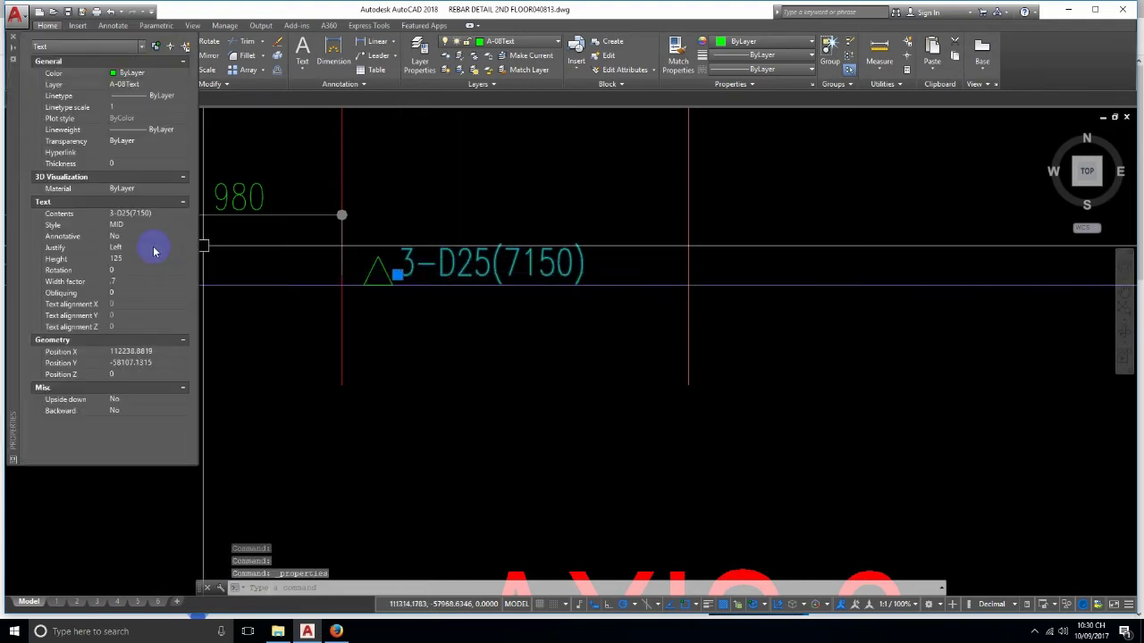
left_click(69, 249)
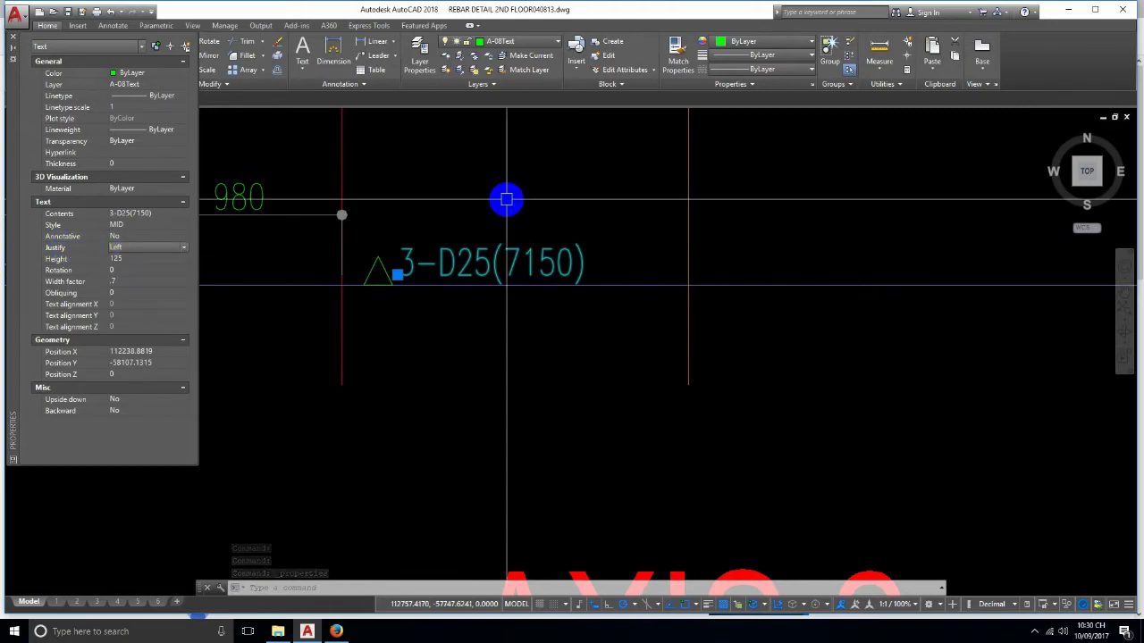
key("Return")
key("Escape")
scroll(437, 274, "down", 3)
- Reopen the Object Selection Filters dialog with the FI command
scroll(455, 339, "down", 3)
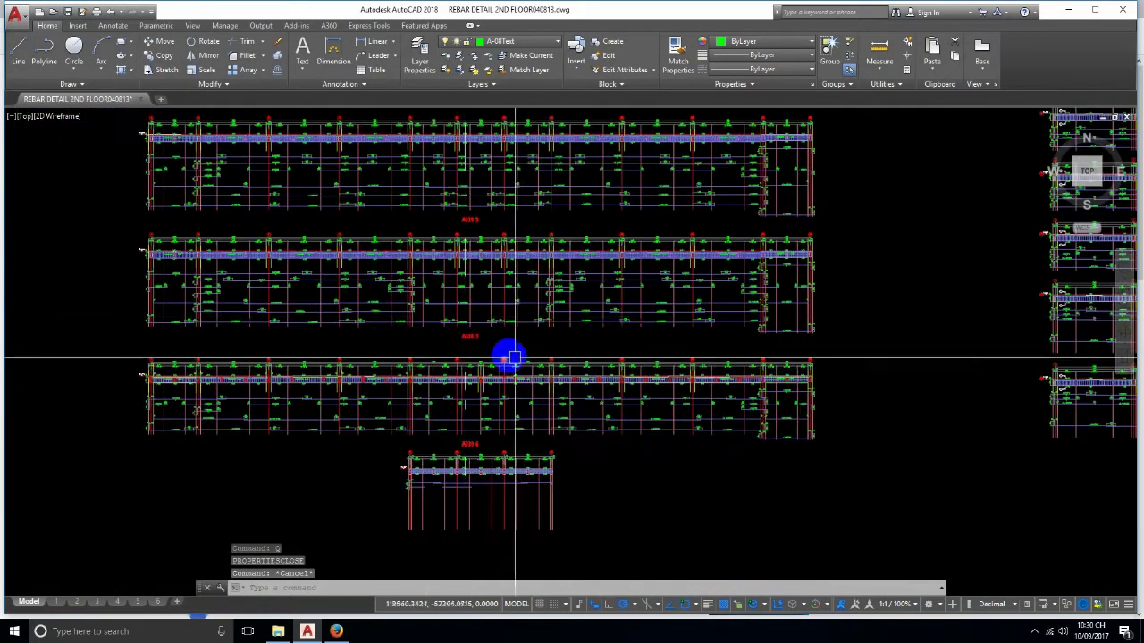
scroll(482, 348, "down", 3)
scroll(455, 403, "down", 5)
scroll(455, 406, "up", 4)
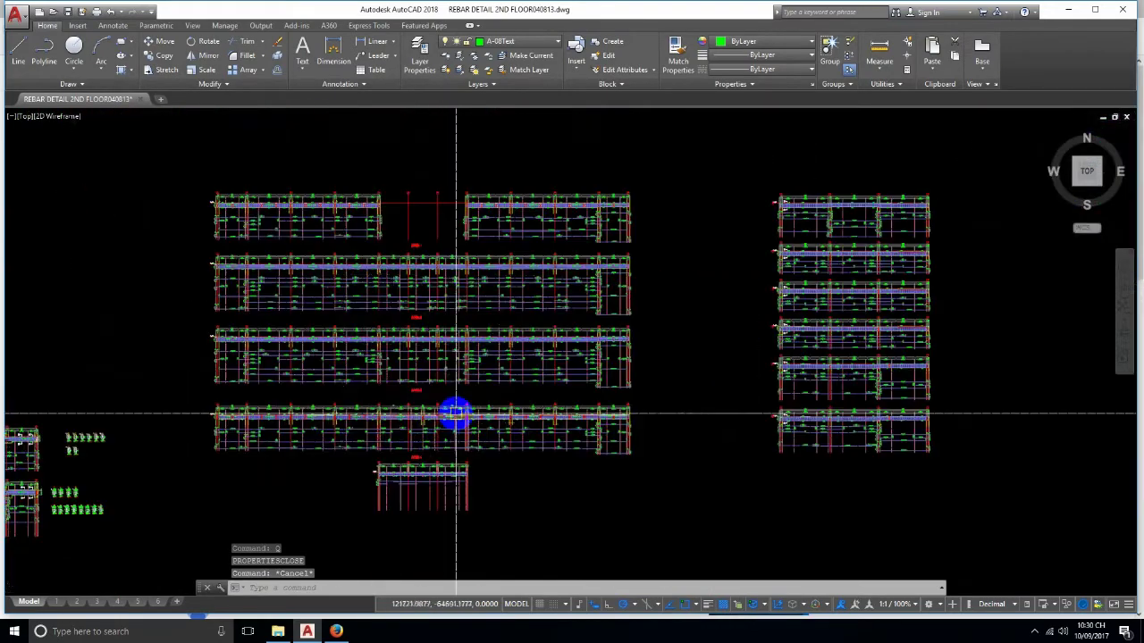
type("fi")
key("Return")
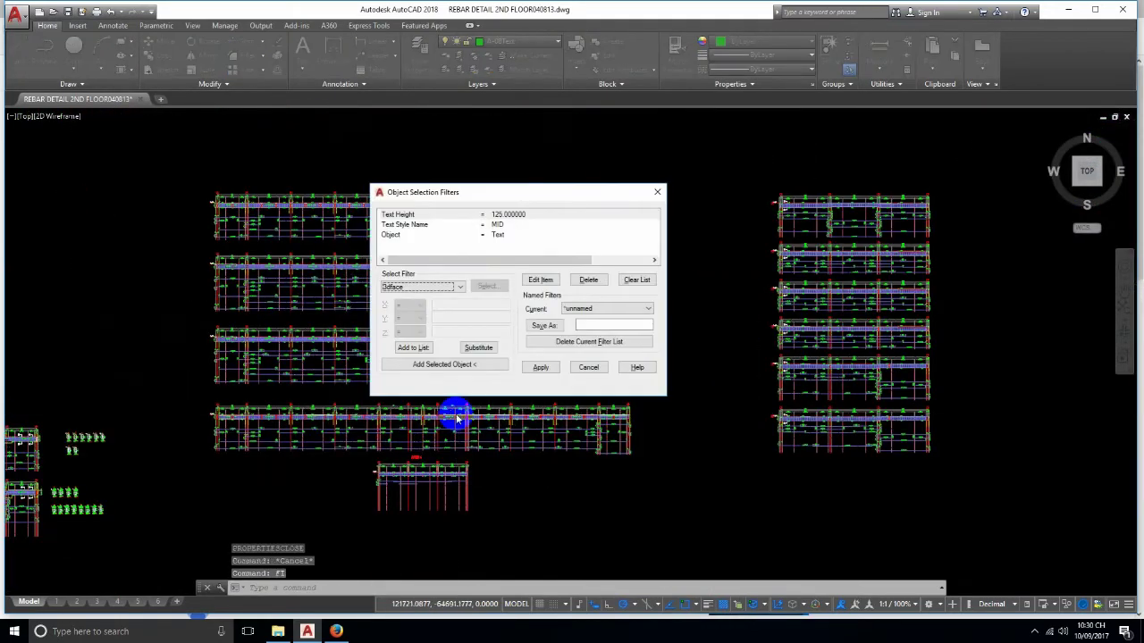
- Choose Text Value as the next filter property, after briefly picking Text Position
left_click(438, 287)
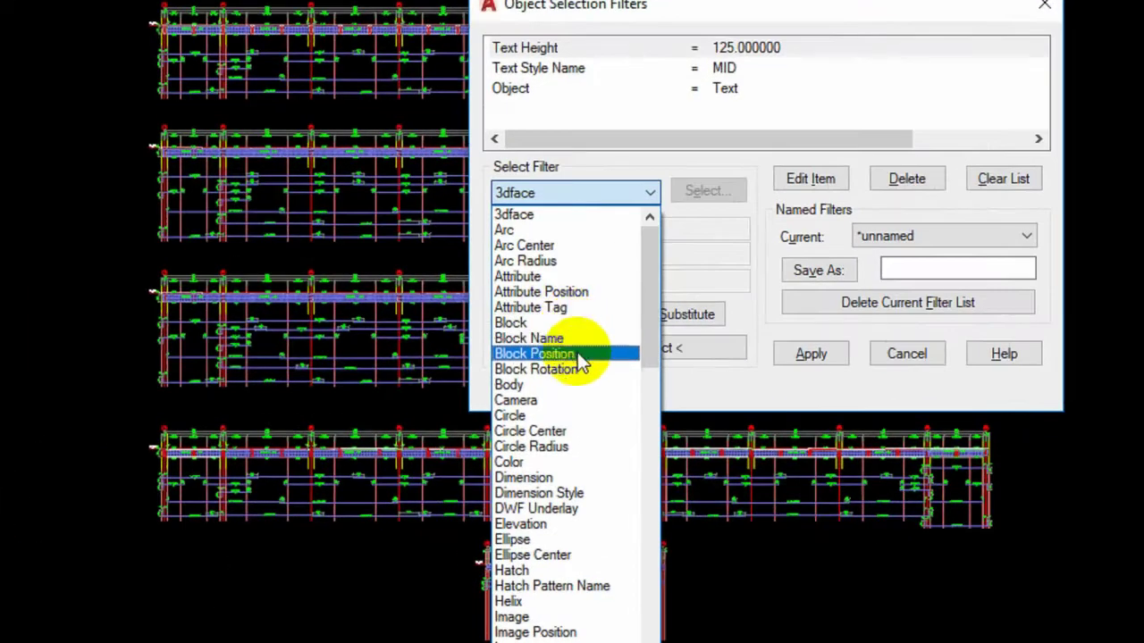
scroll(425, 366, "down", 3)
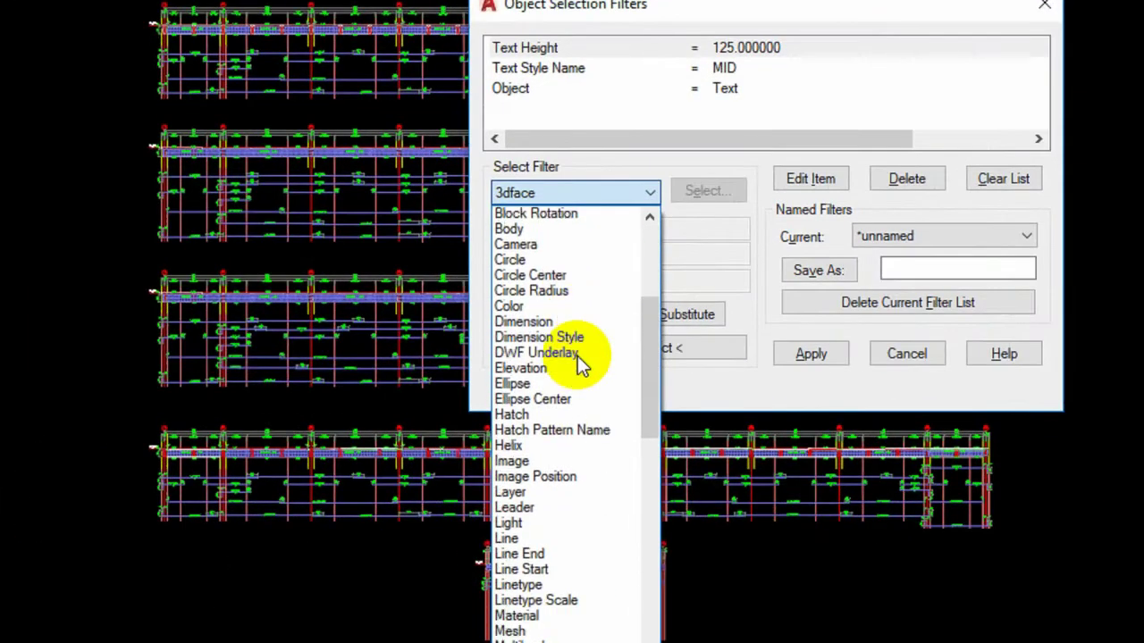
scroll(425, 368, "down", 5)
scroll(577, 357, "down", 5)
scroll(575, 363, "down", 3)
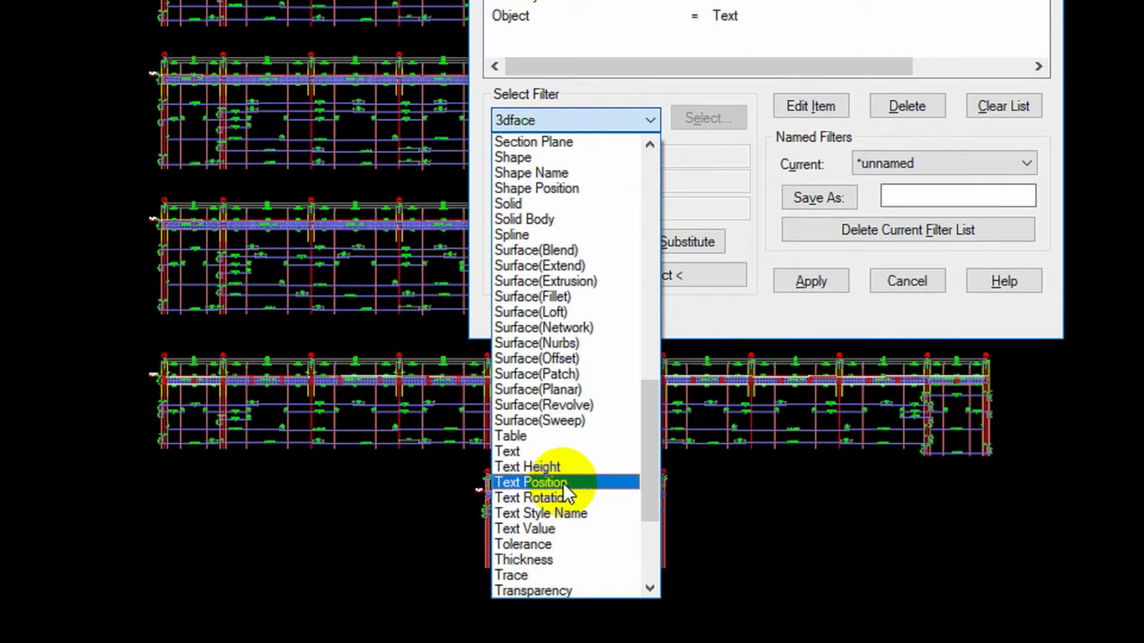
left_click(565, 482)
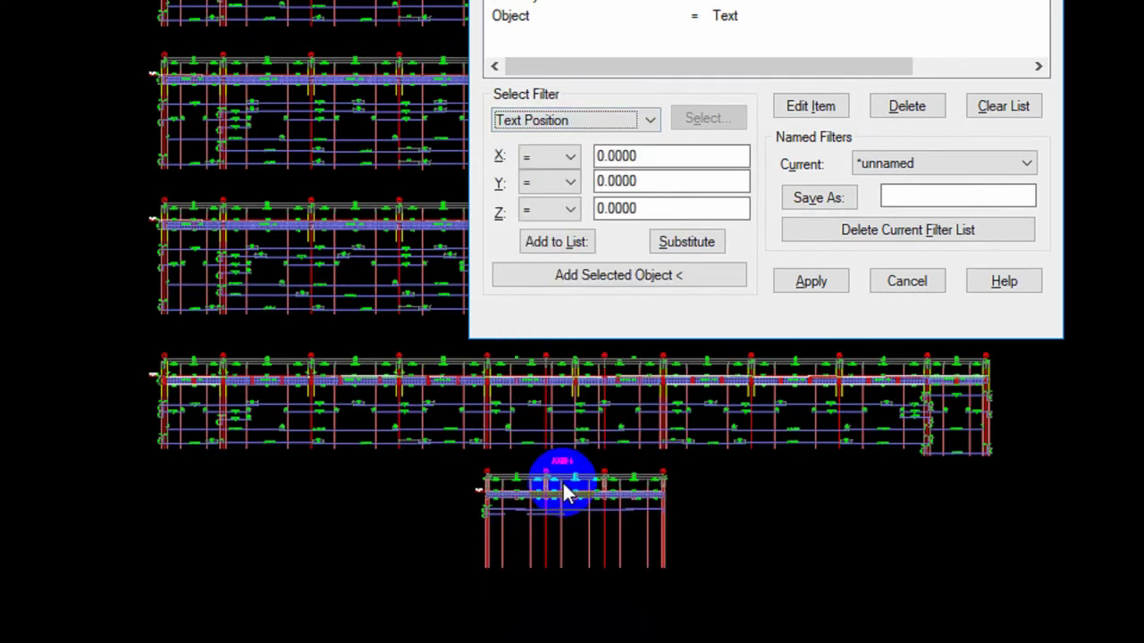
left_click(595, 157)
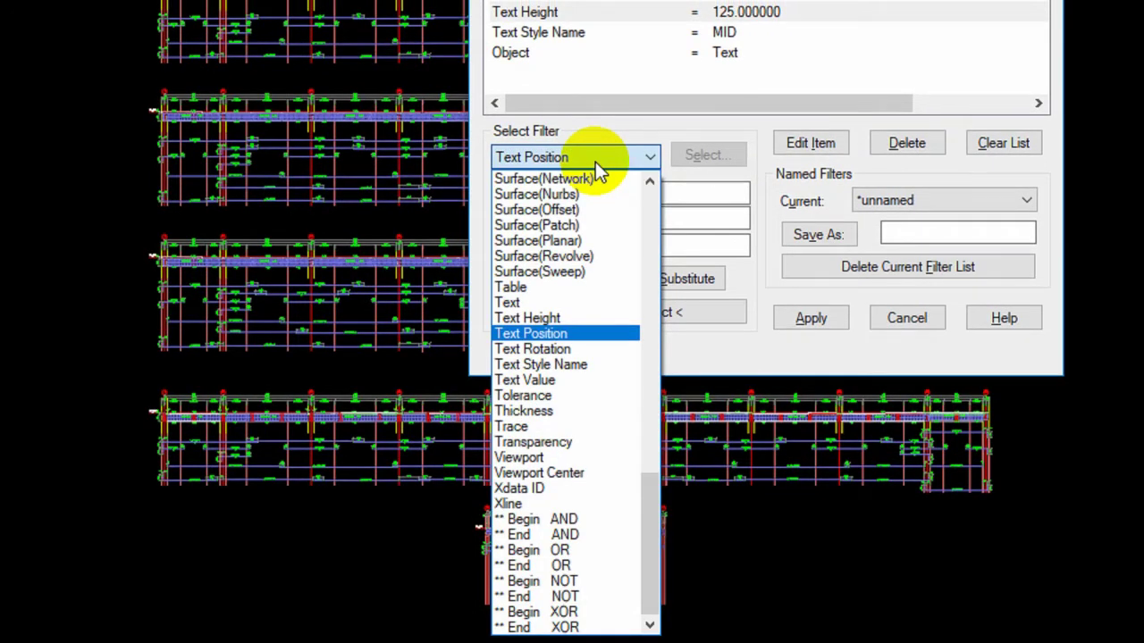
left_click(569, 380)
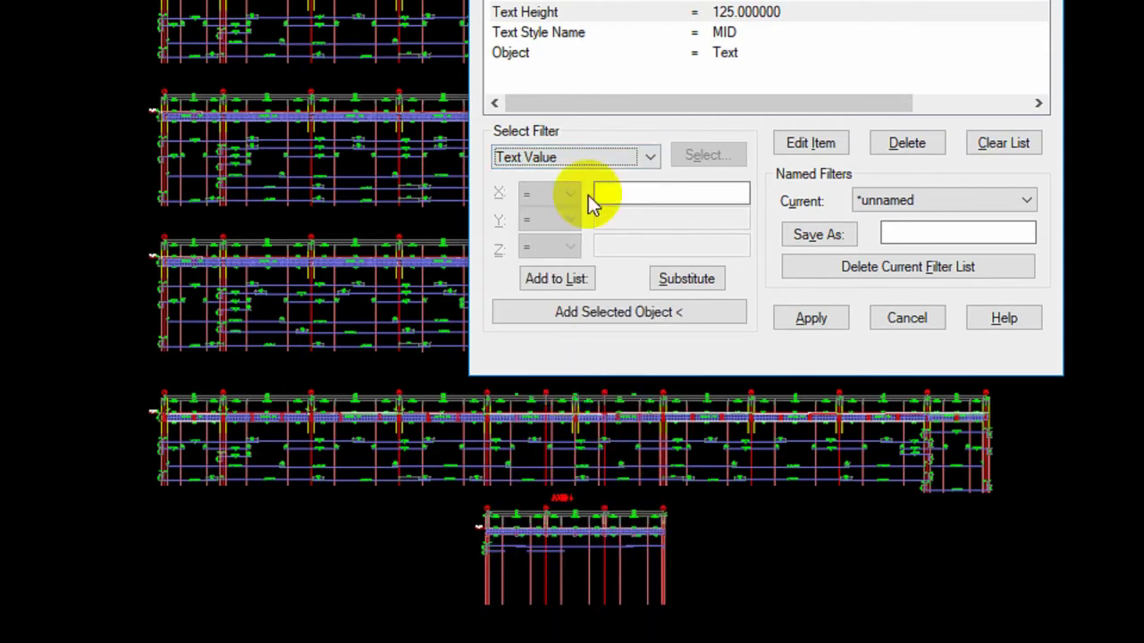
- Scroll the Select Filter list from 3dface down to Text Style Name
left_click(595, 163)
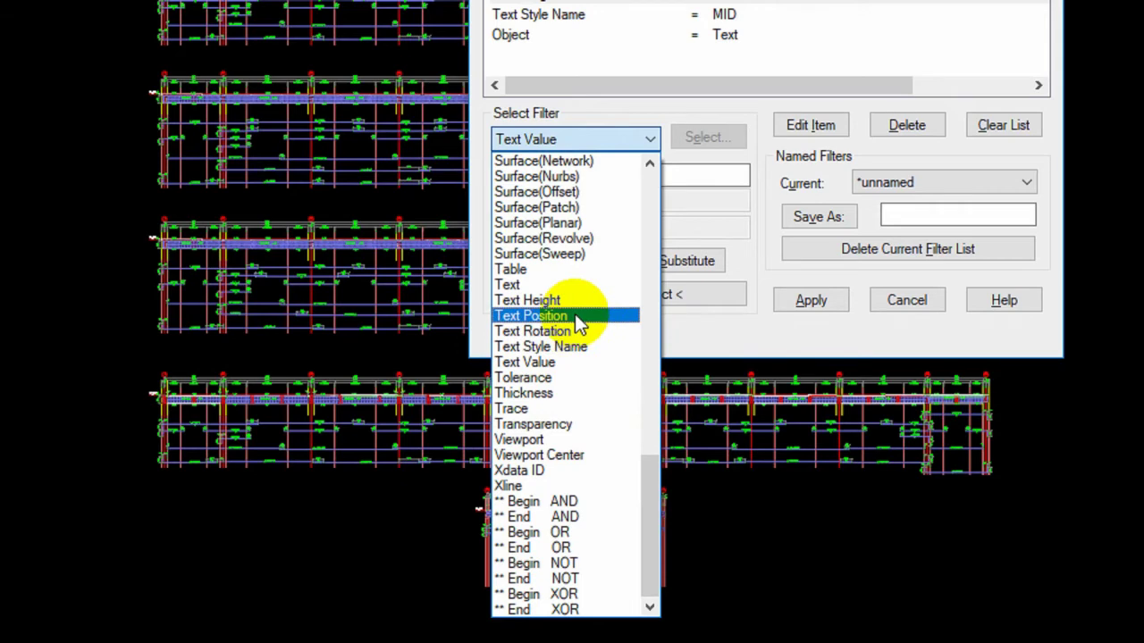
scroll(576, 324, "up", 2)
scroll(573, 314, "up", 6)
scroll(573, 314, "up", 3)
scroll(573, 315, "up", 5)
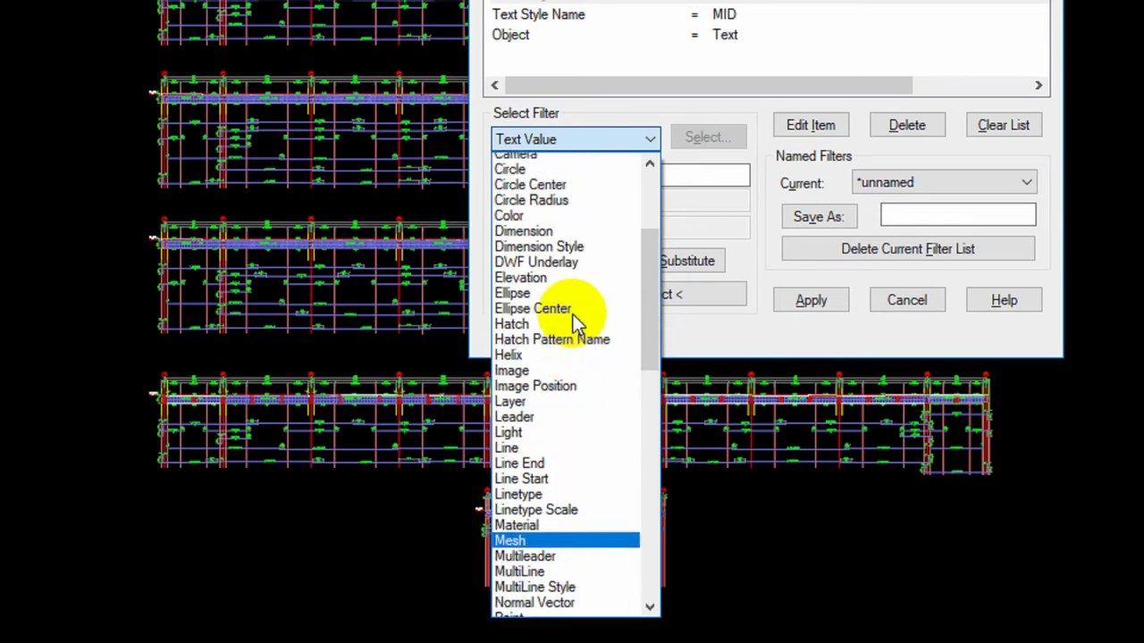
scroll(573, 315, "up", 4)
scroll(573, 316, "down", 2)
scroll(573, 317, "down", 7)
scroll(574, 319, "down", 4)
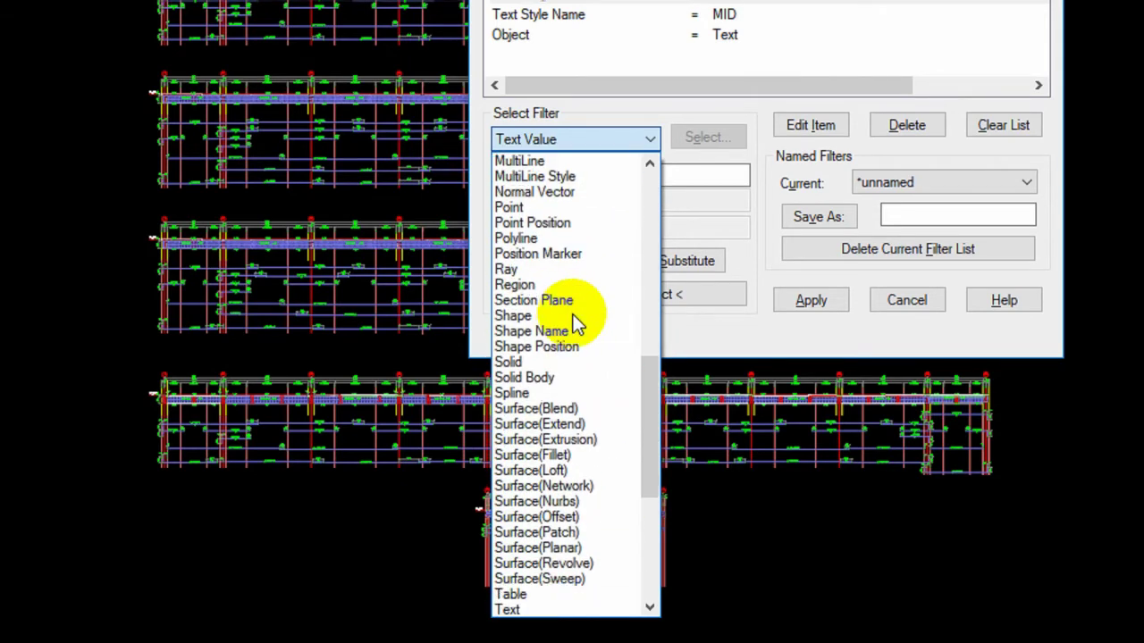
scroll(576, 324, "down", 1)
scroll(579, 323, "down", 4)
scroll(580, 320, "down", 1)
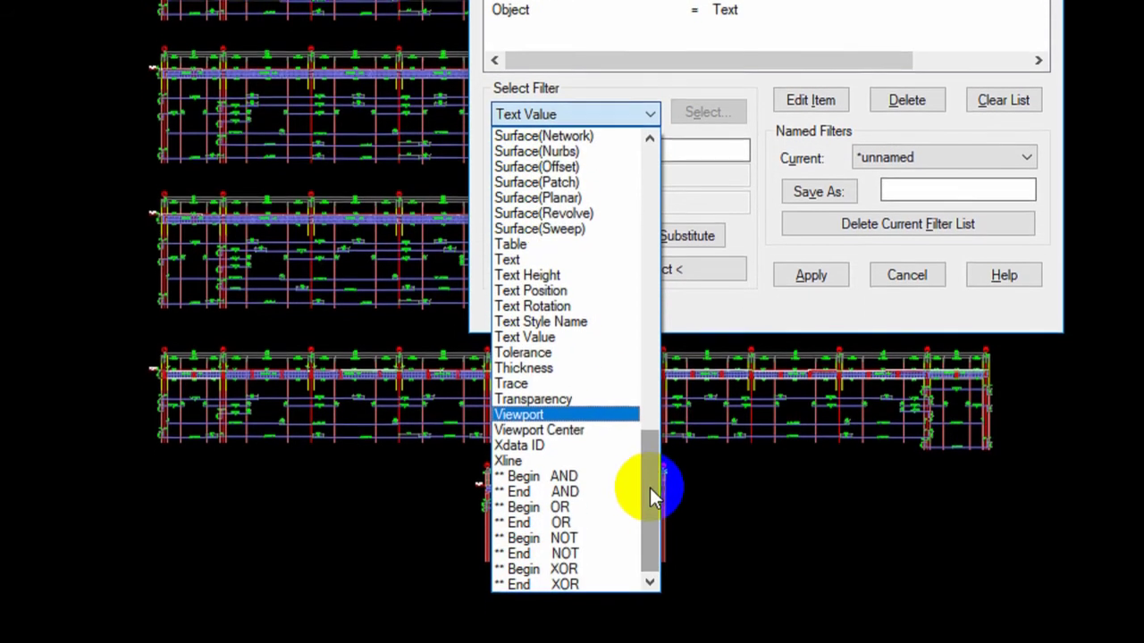
left_click_drag(651, 491, 668, 335)
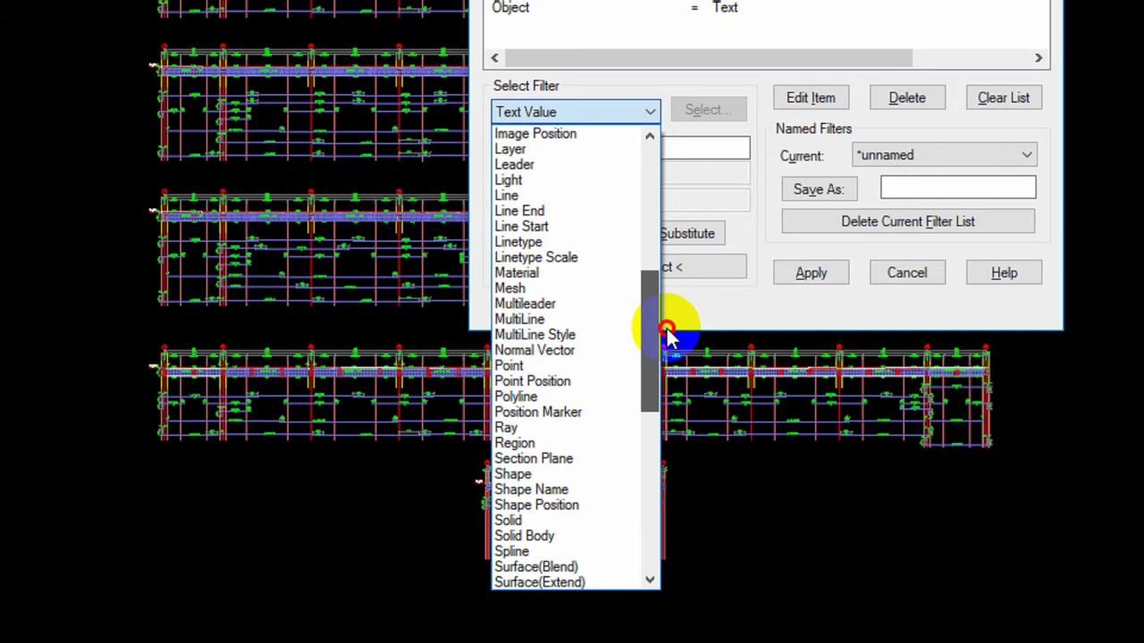
left_click_drag(669, 335, 678, 202)
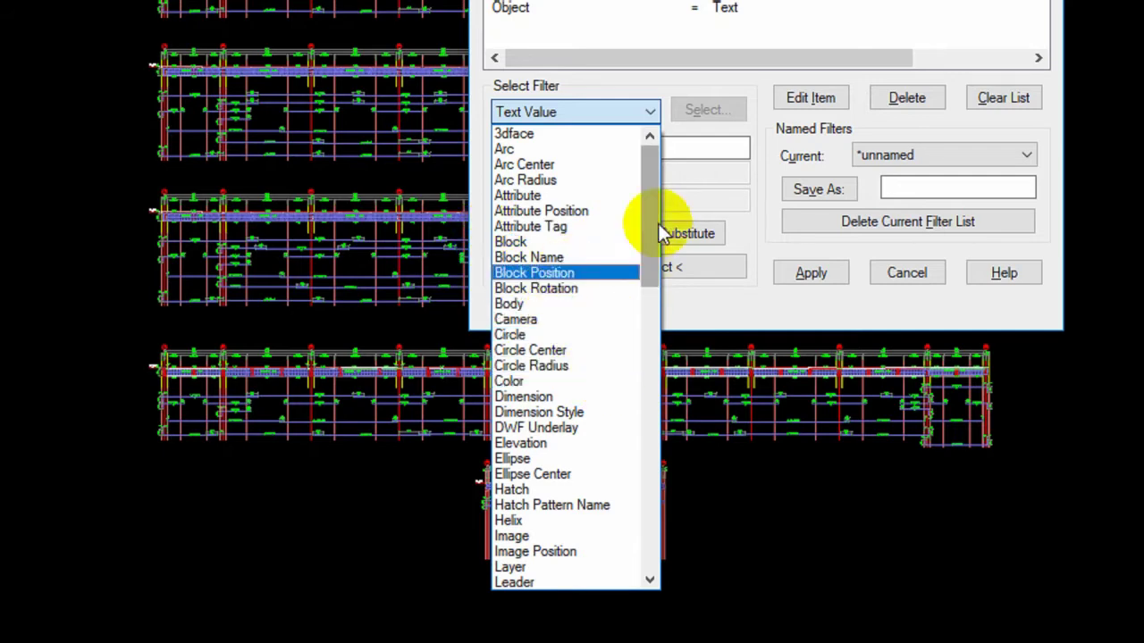
left_click_drag(652, 217, 656, 469)
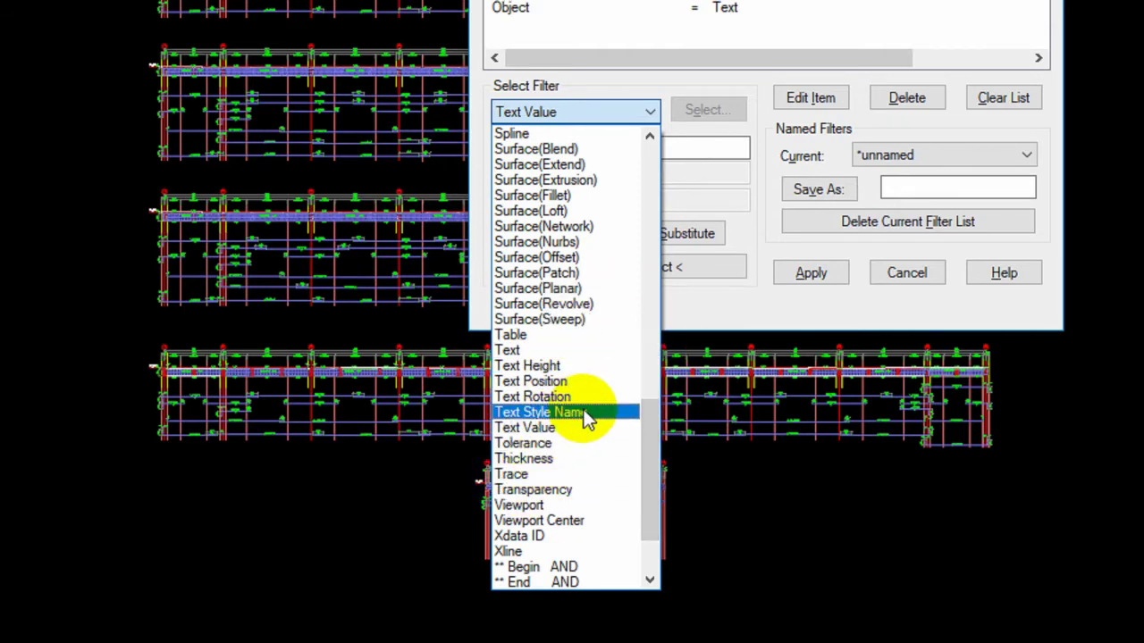
- Try Text Rotation, Text Style Name, Text Value and Text Position, then cancel the filters dialog
left_click(566, 395)
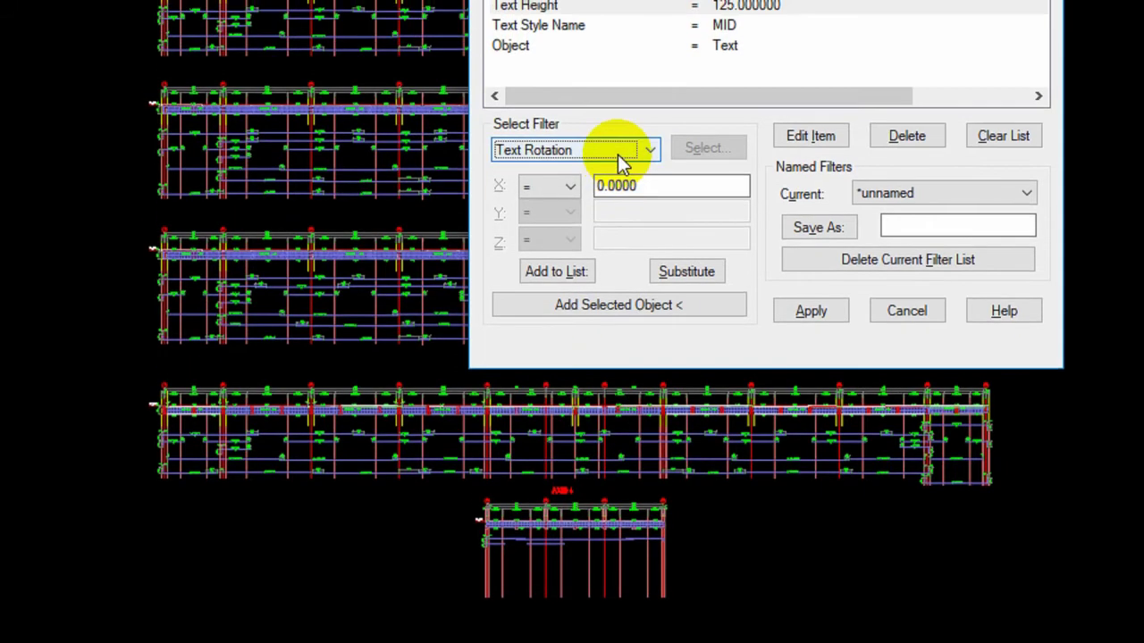
left_click(617, 159)
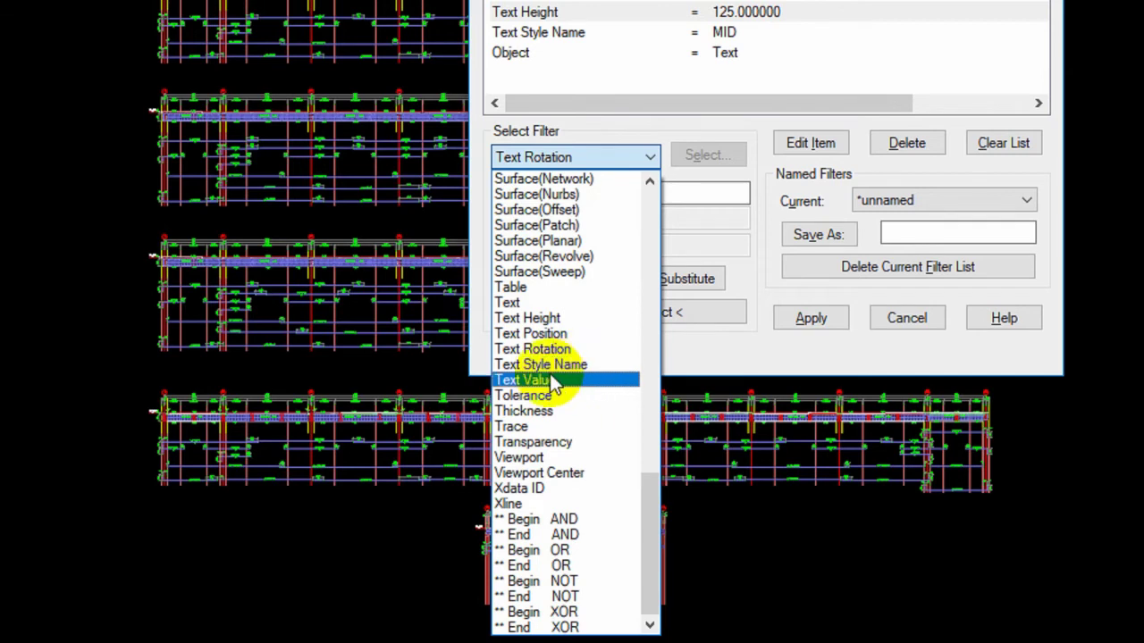
left_click(566, 364)
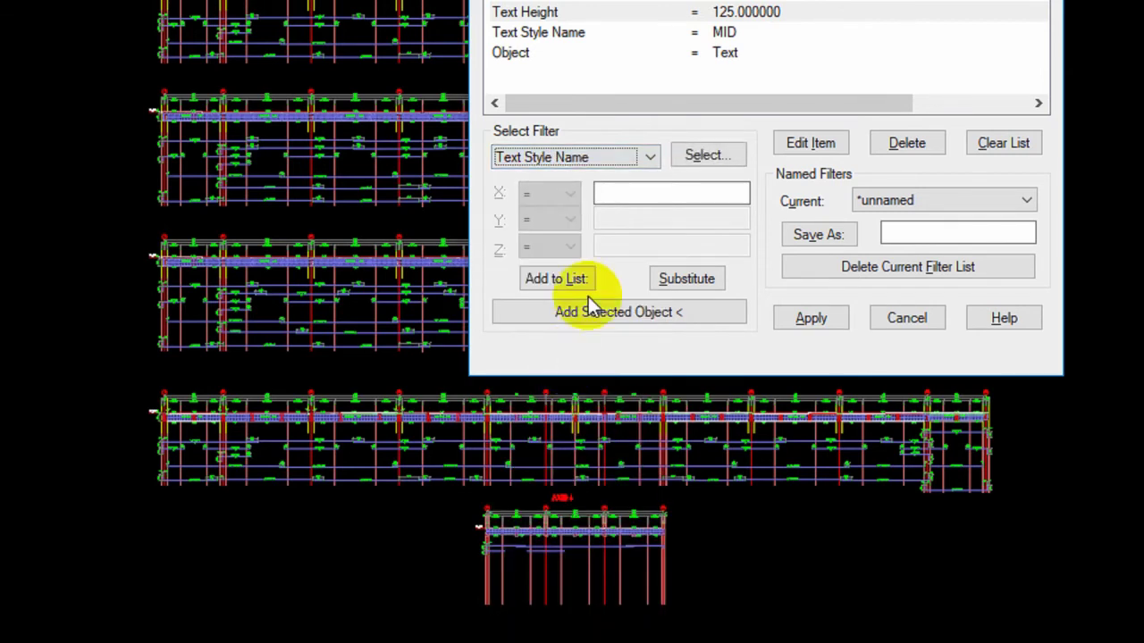
left_click(602, 162)
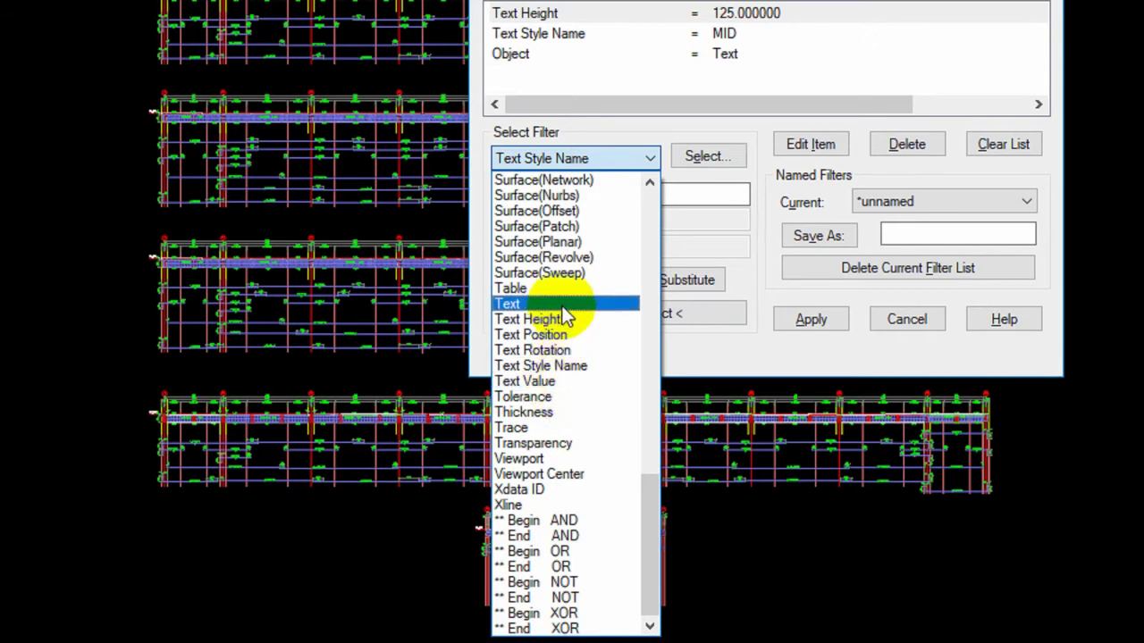
left_click(560, 385)
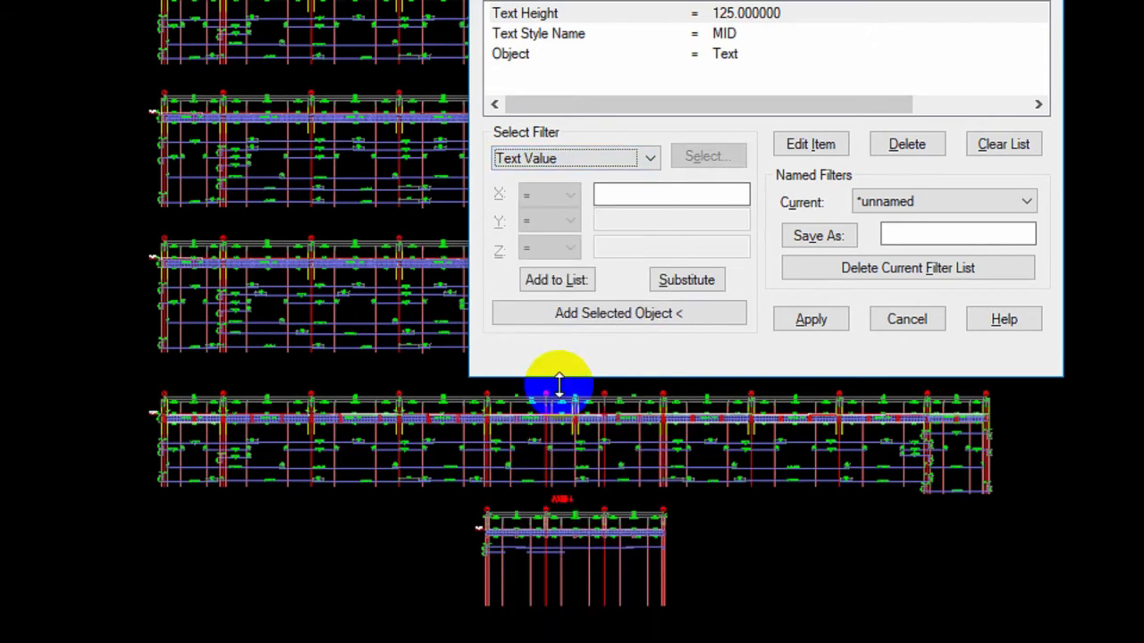
left_click(607, 165)
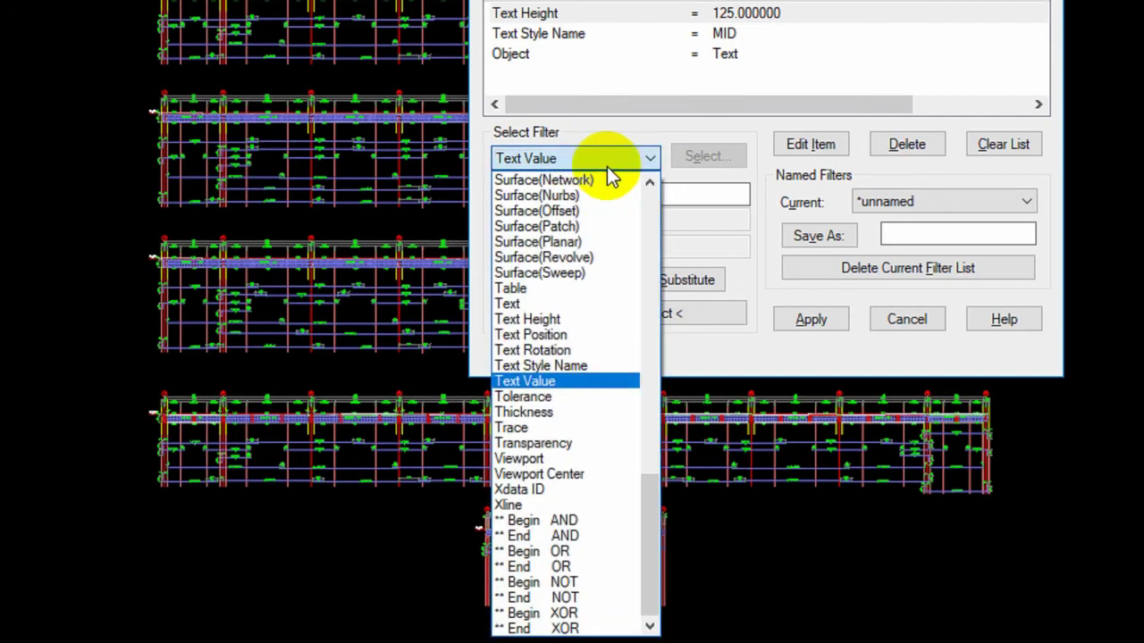
left_click(566, 332)
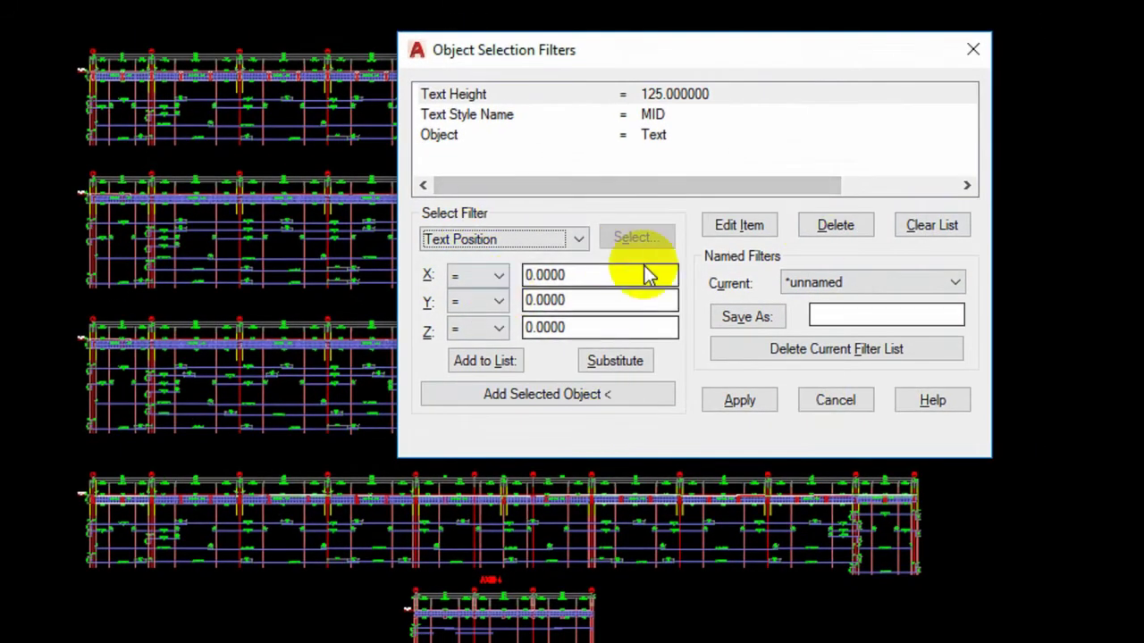
left_click(837, 406)
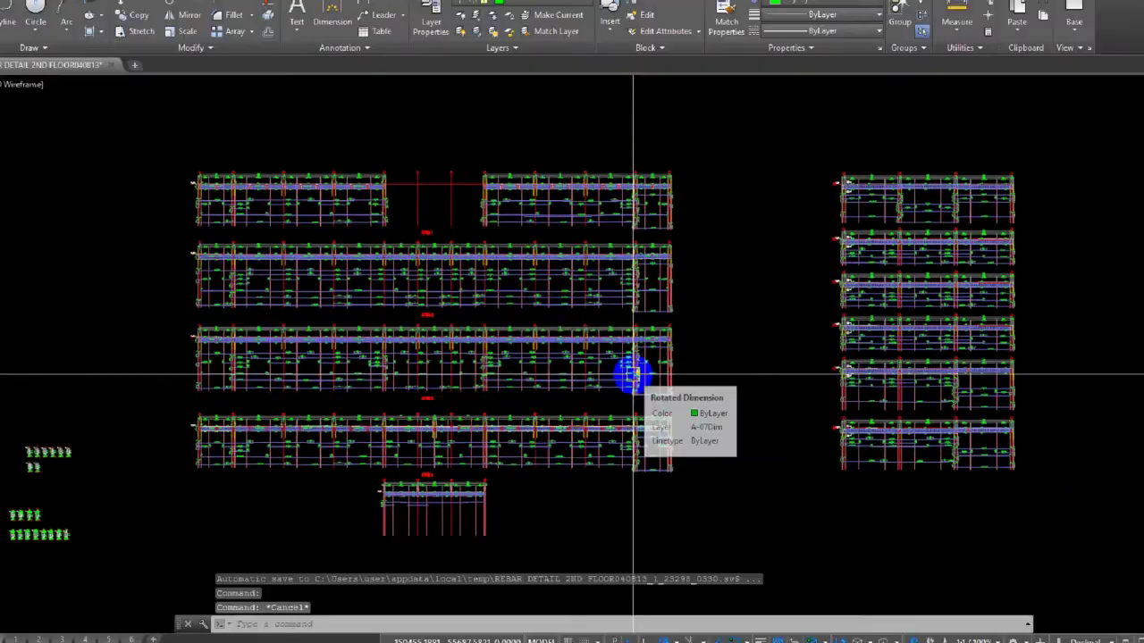
scroll(685, 455, "down", 3)
scroll(477, 312, "up", 2)
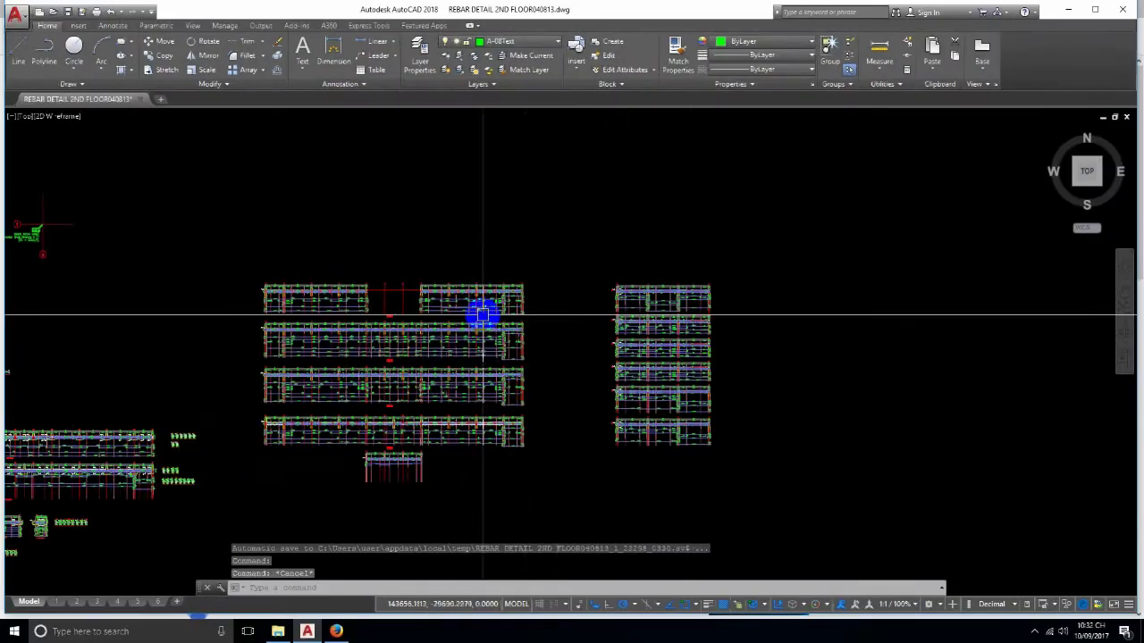
scroll(559, 366, "up", 3)
scroll(559, 367, "down", 4)
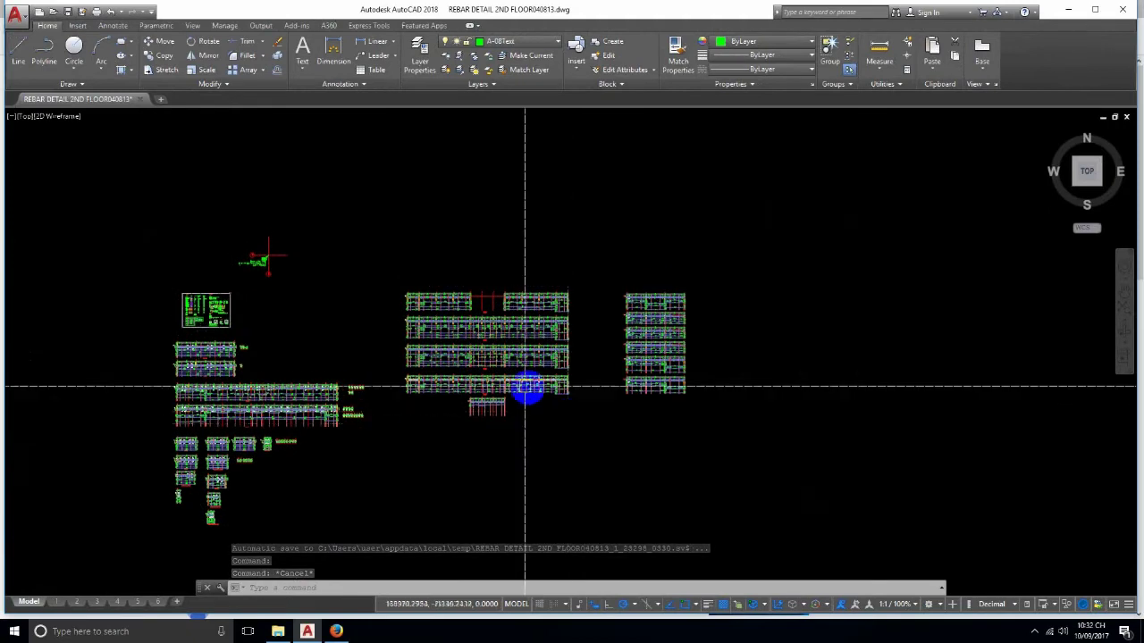
scroll(527, 387, "up", 4)
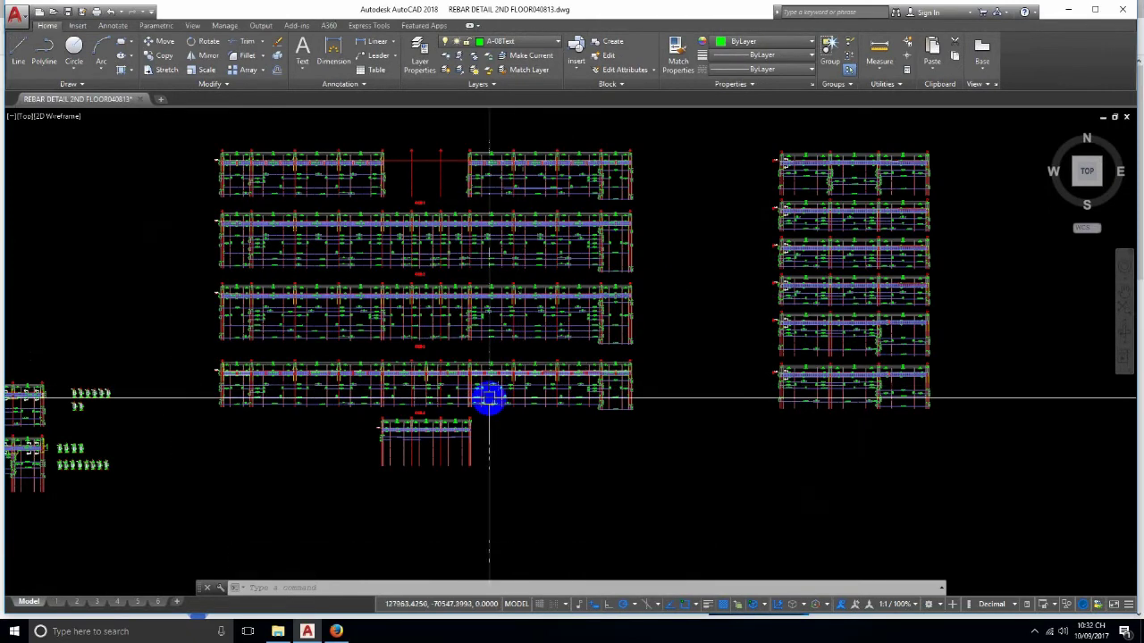
scroll(505, 411, "down", 2)
scroll(527, 447, "down", 1)
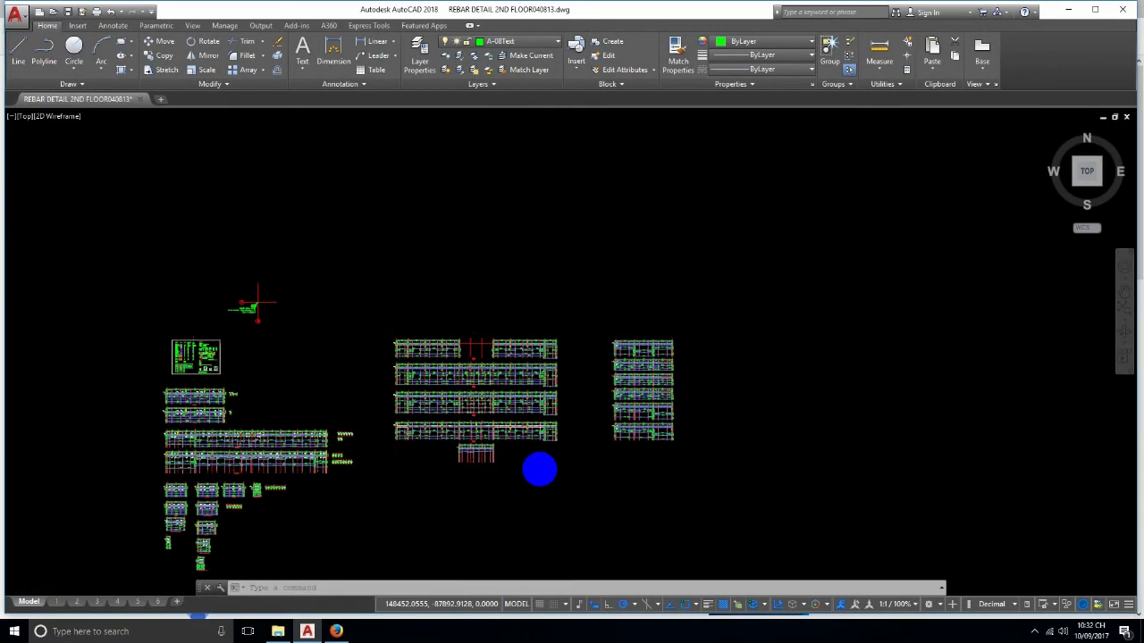
scroll(500, 463, "up", 1)
scroll(482, 461, "up", 2)
middle_click_drag(482, 462, 568, 461)
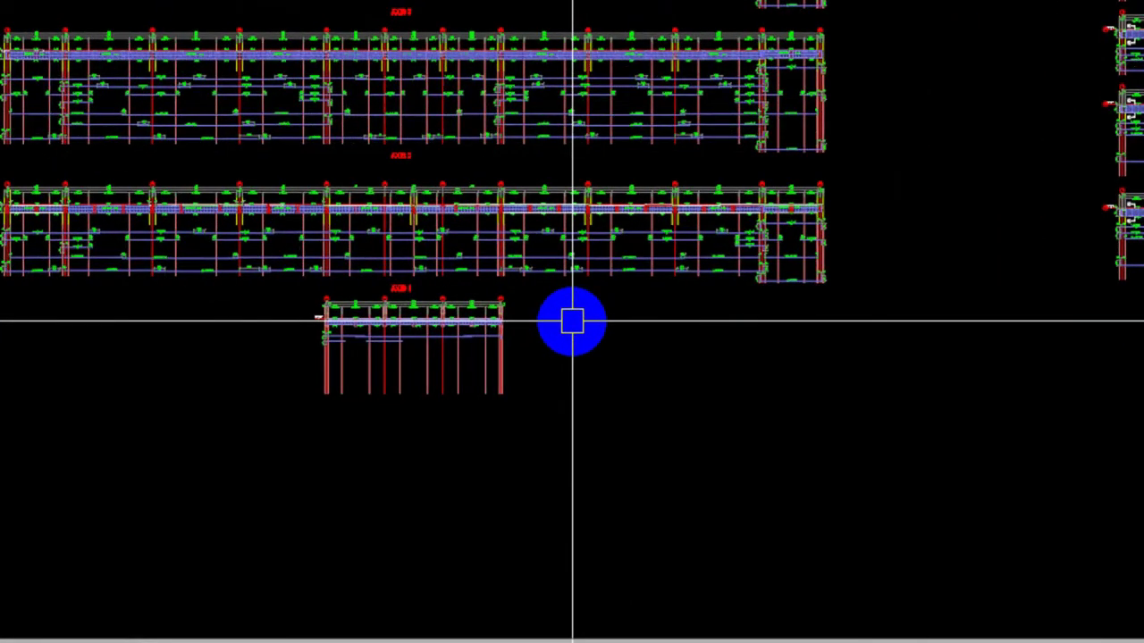
type("than")
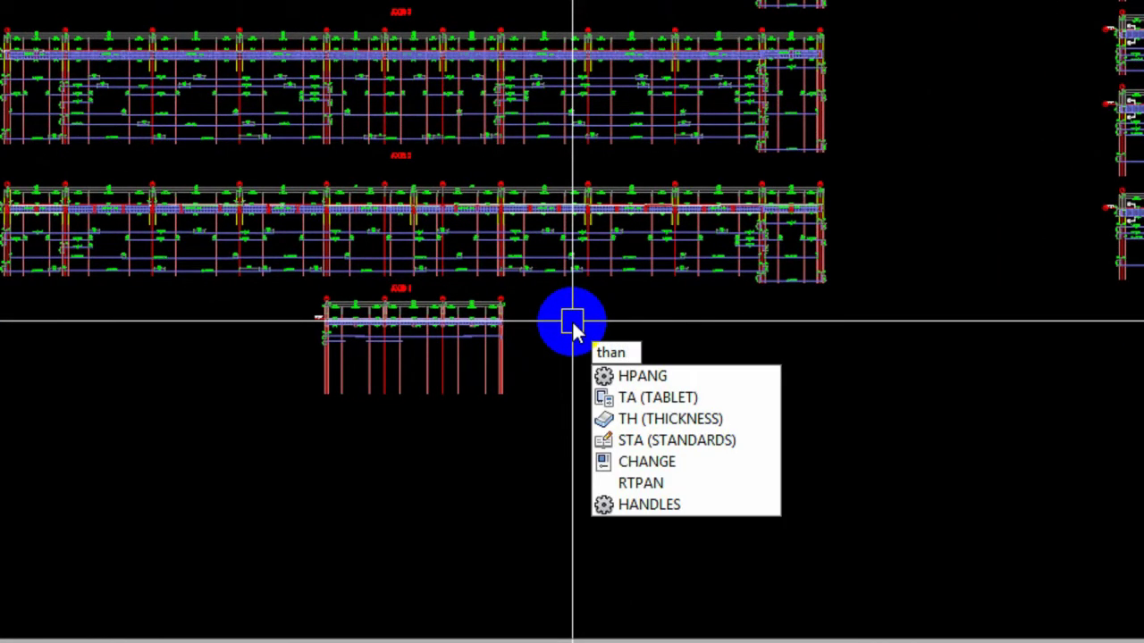
type("k")
key("Return")
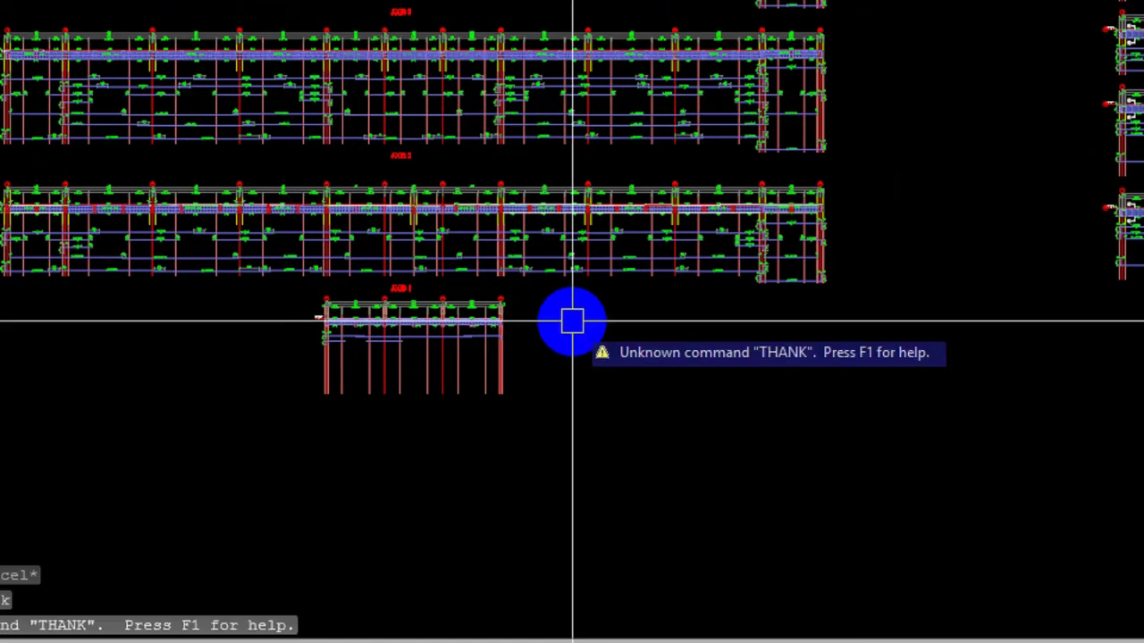
type("F")
key("Escape")
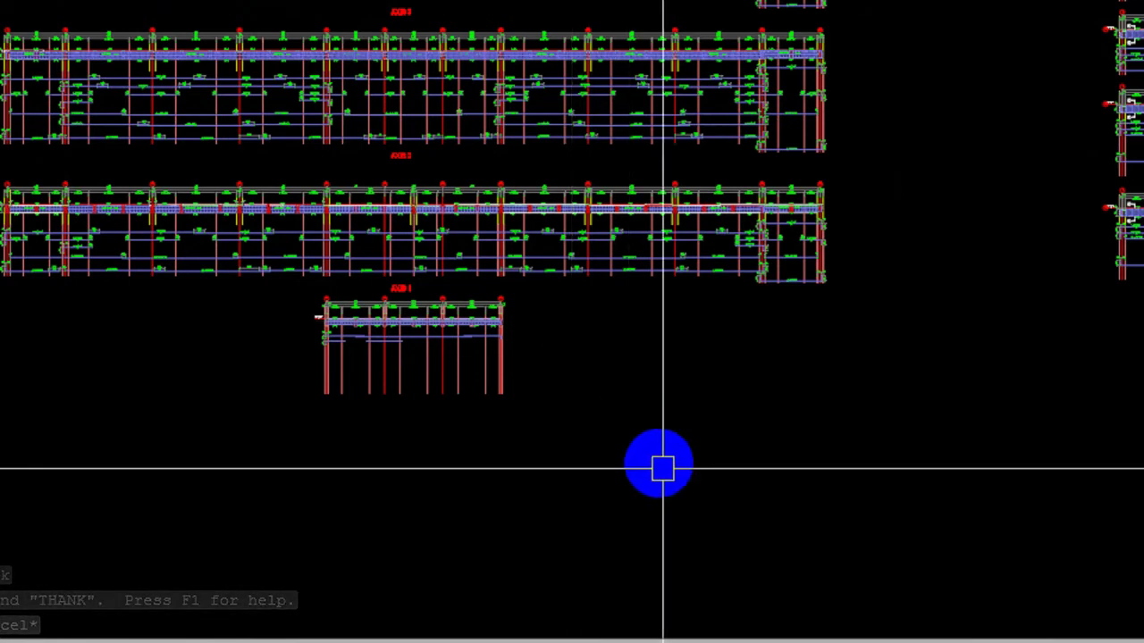
scroll(662, 467, "down", 2)
middle_click_drag(649, 485, 638, 439)
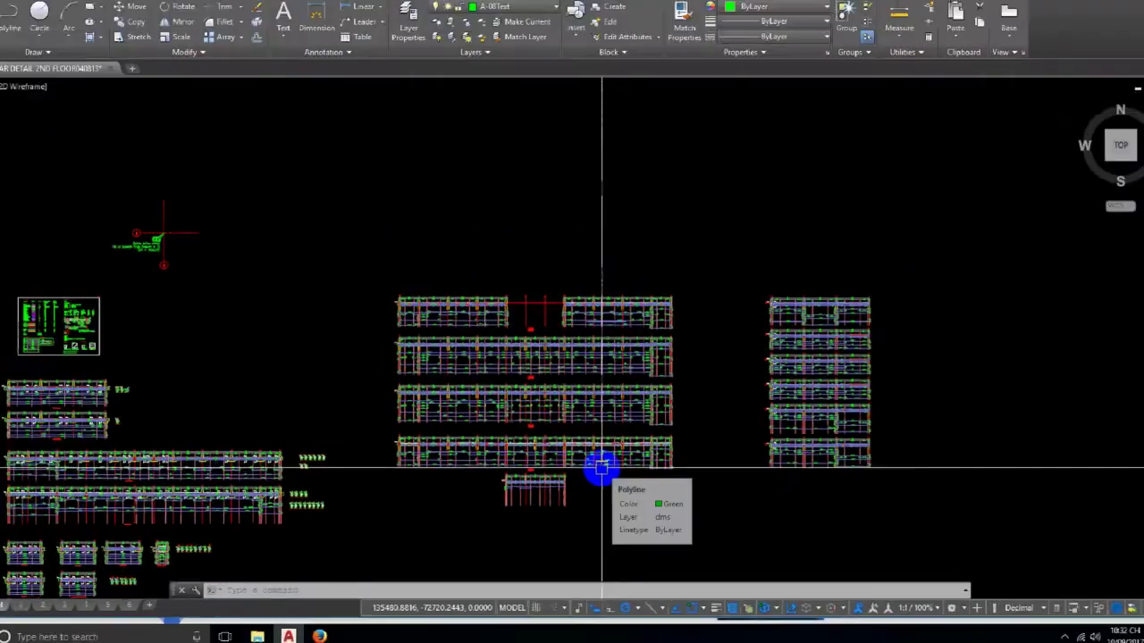
scroll(541, 414, "up", 1)
scroll(539, 417, "up", 2)
scroll(532, 447, "up", 1)
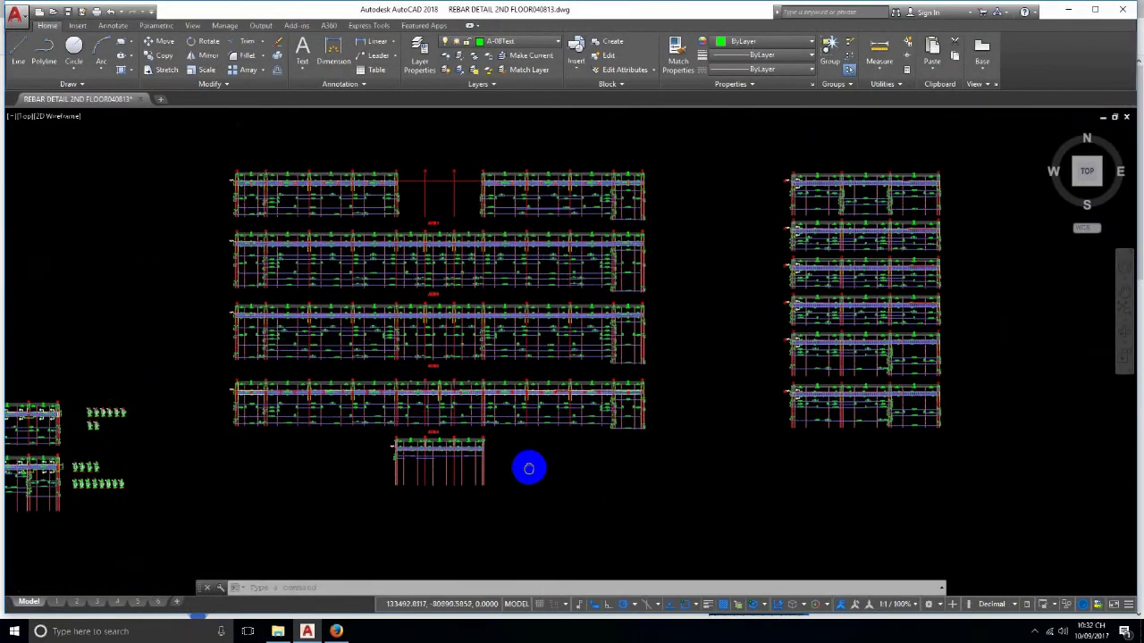